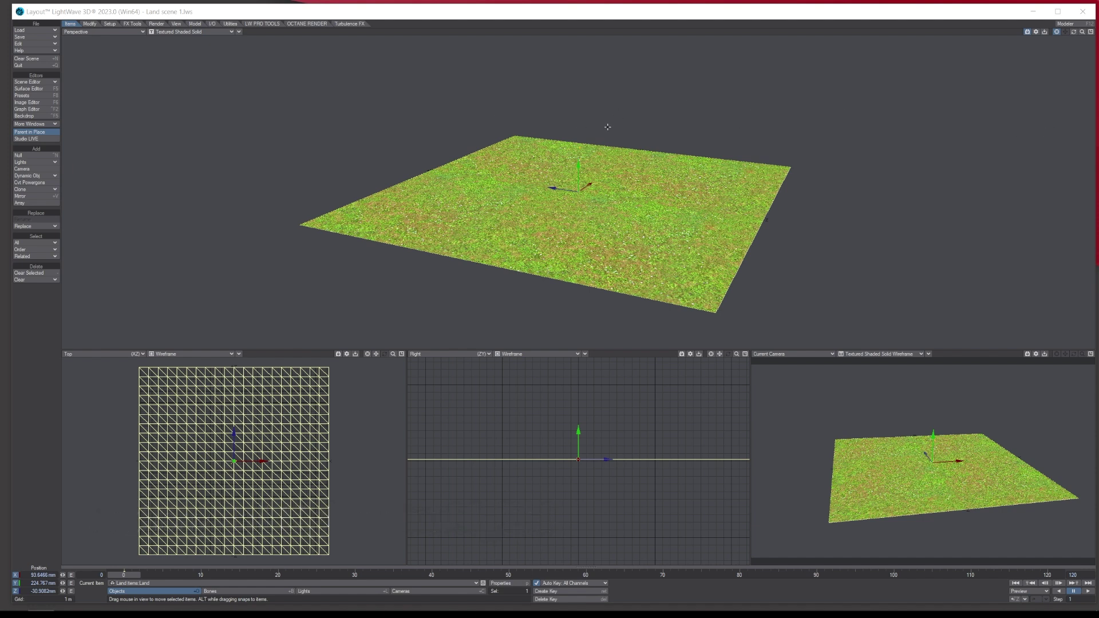
- Review the scene's item list in the Scene Editor, enlarging its window to show all items, and close it
{"action": "left_click_drag", "start_coordinate": [1074, 32], "coordinate": [1073, 46]}
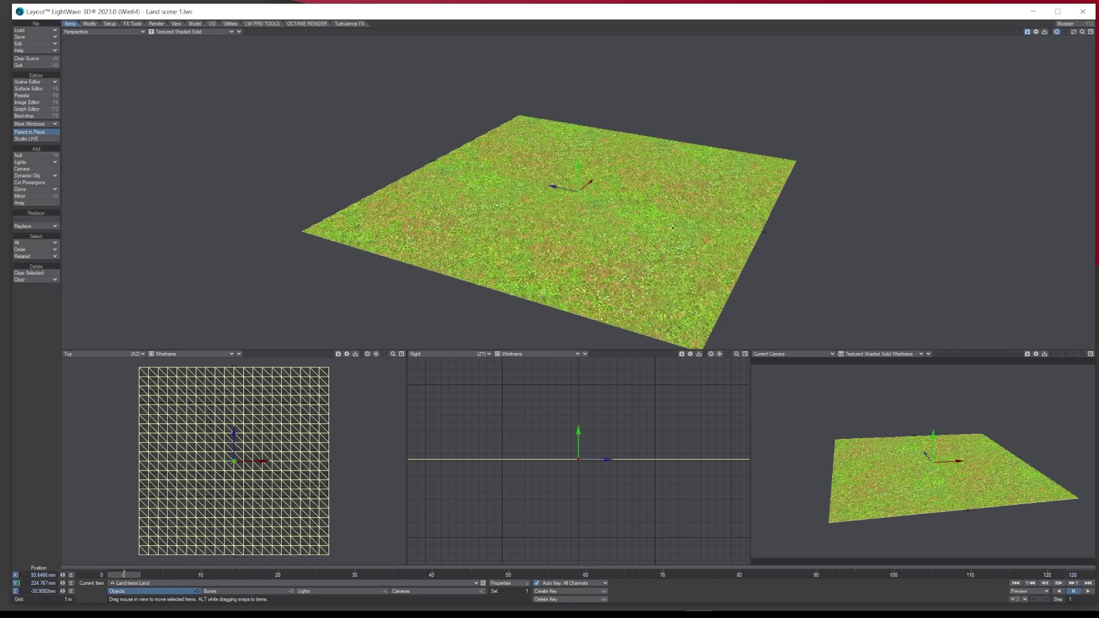
{"action": "left_click", "coordinate": [34, 82]}
{"action": "left_click", "coordinate": [35, 82]}
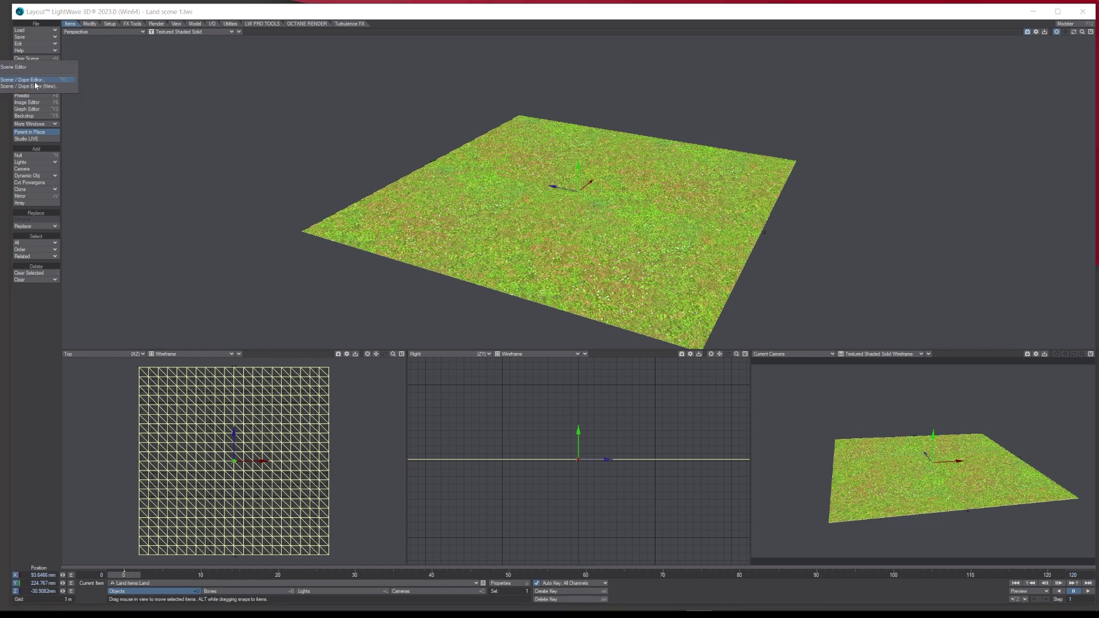
{"action": "left_click_drag", "start_coordinate": [205, 76], "coordinate": [220, 61]}
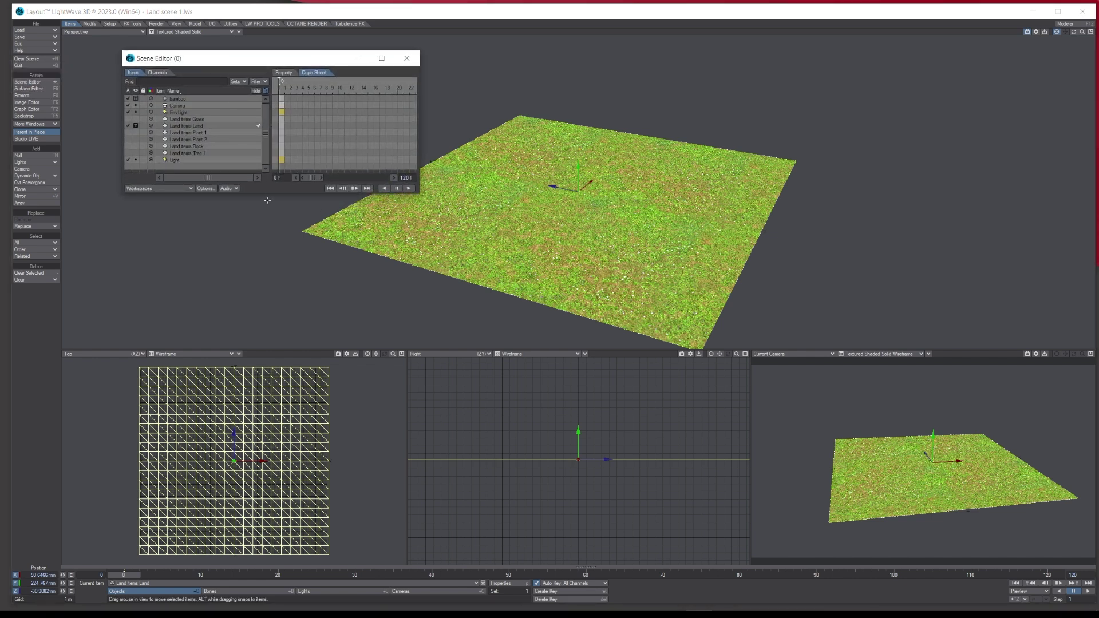
{"action": "left_click_drag", "start_coordinate": [267, 196], "coordinate": [264, 328]}
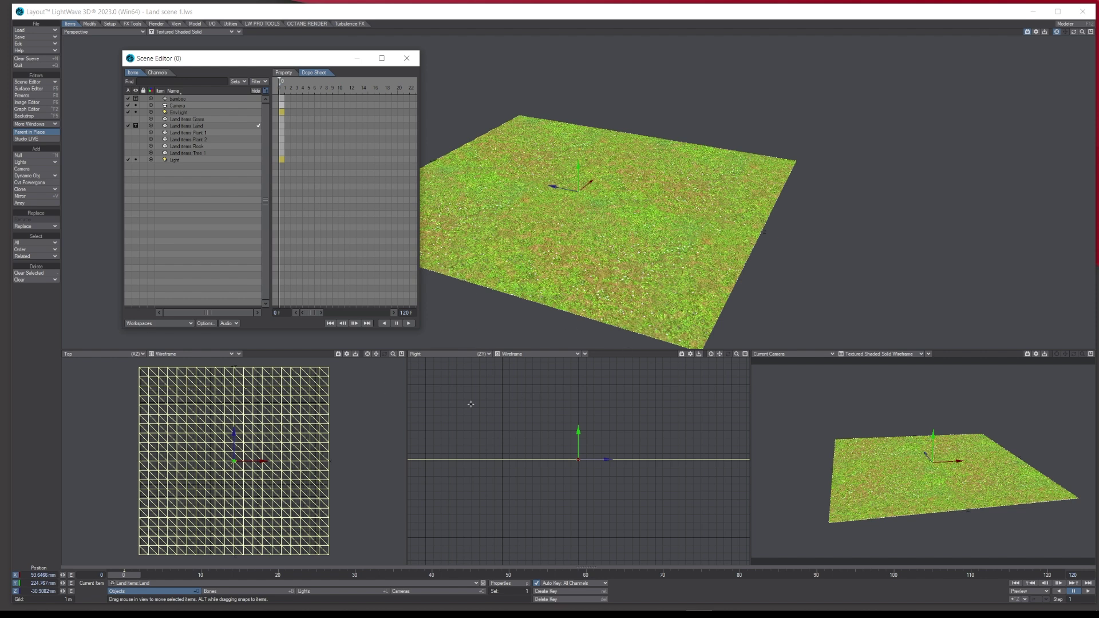
{"action": "left_click_drag", "start_coordinate": [243, 63], "coordinate": [238, 51]}
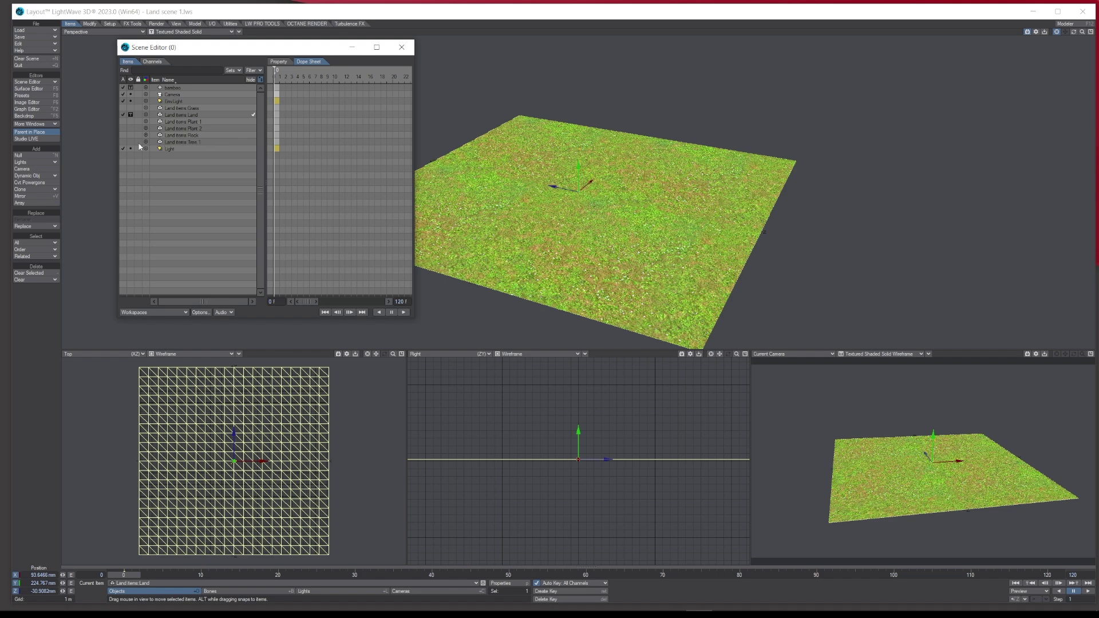
{"action": "left_click_drag", "start_coordinate": [264, 50], "coordinate": [243, 51]}
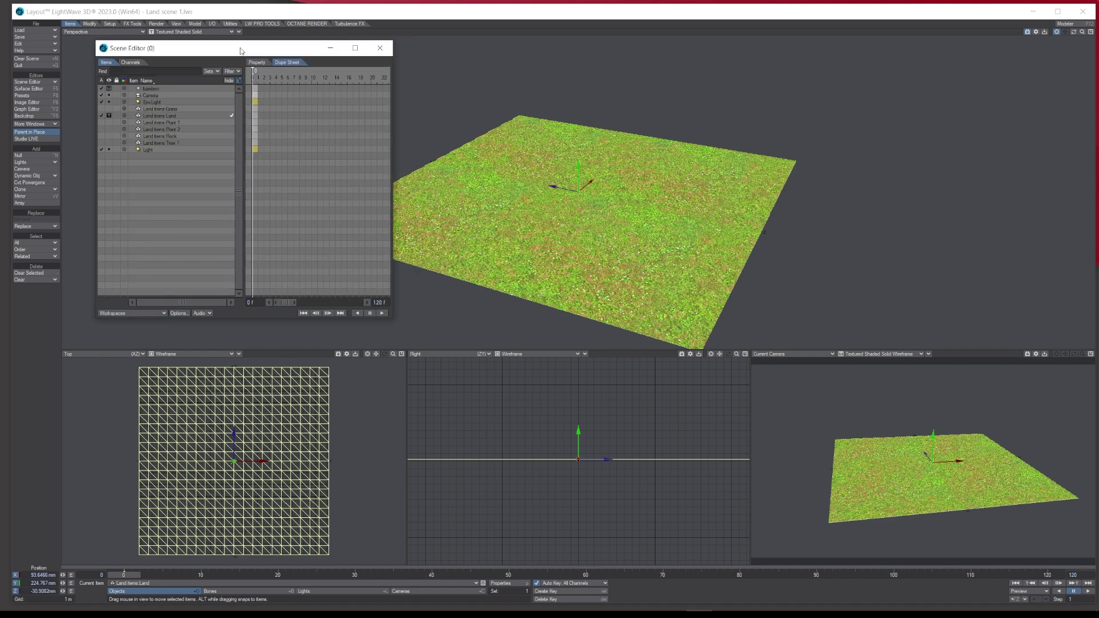
{"action": "left_click", "coordinate": [378, 49]}
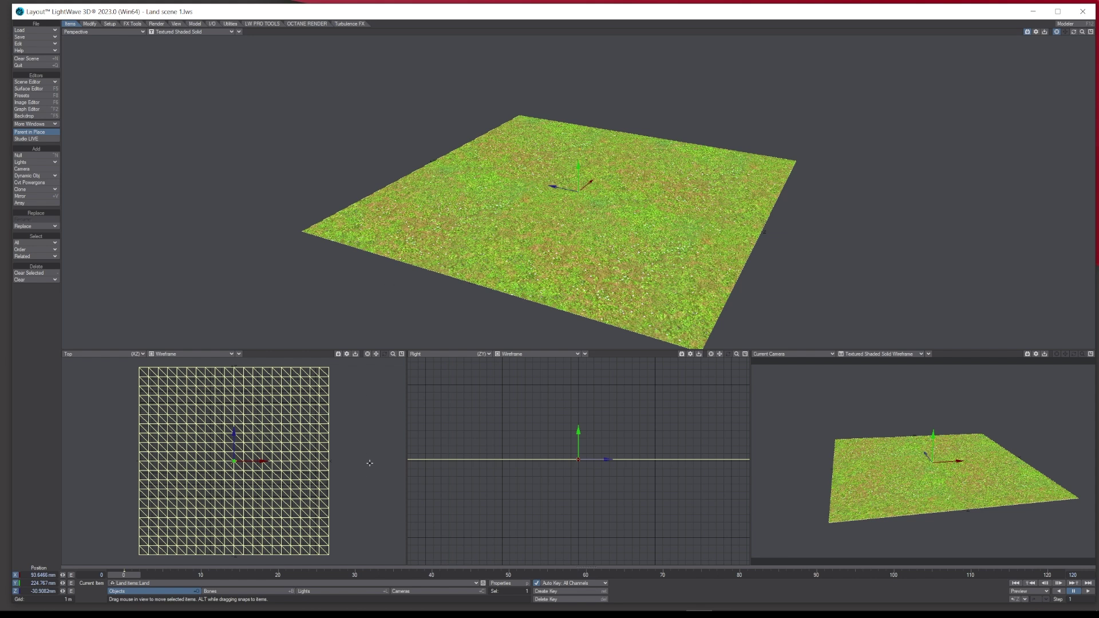
- Add an Instance Generator to the Land object and open its settings, closing the object properties
{"action": "left_click", "coordinate": [500, 582]}
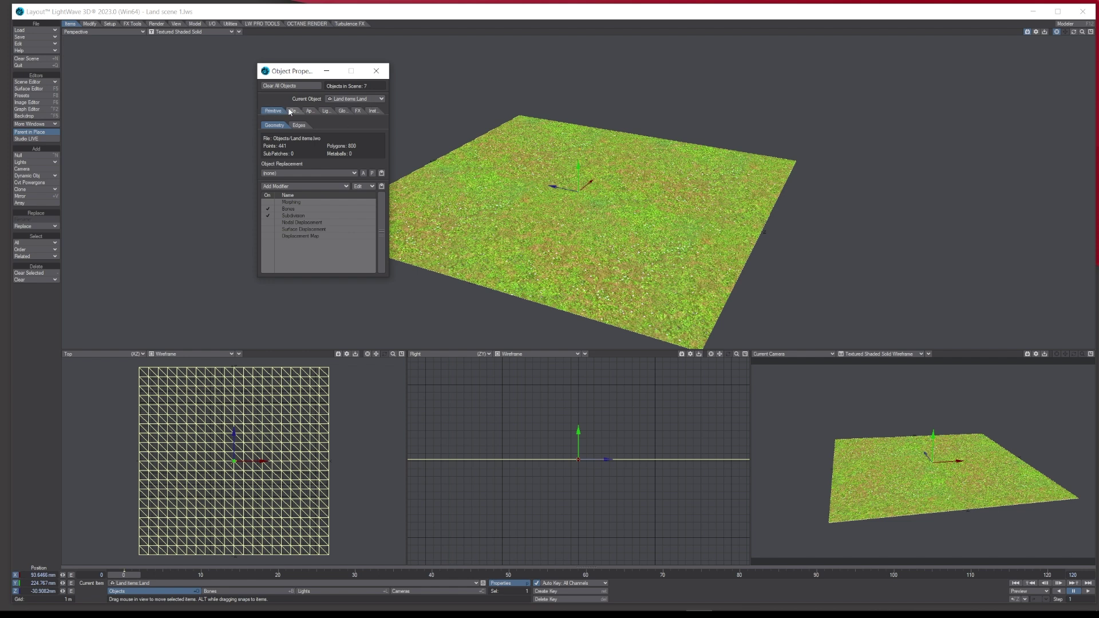
{"action": "left_click", "coordinate": [373, 111]}
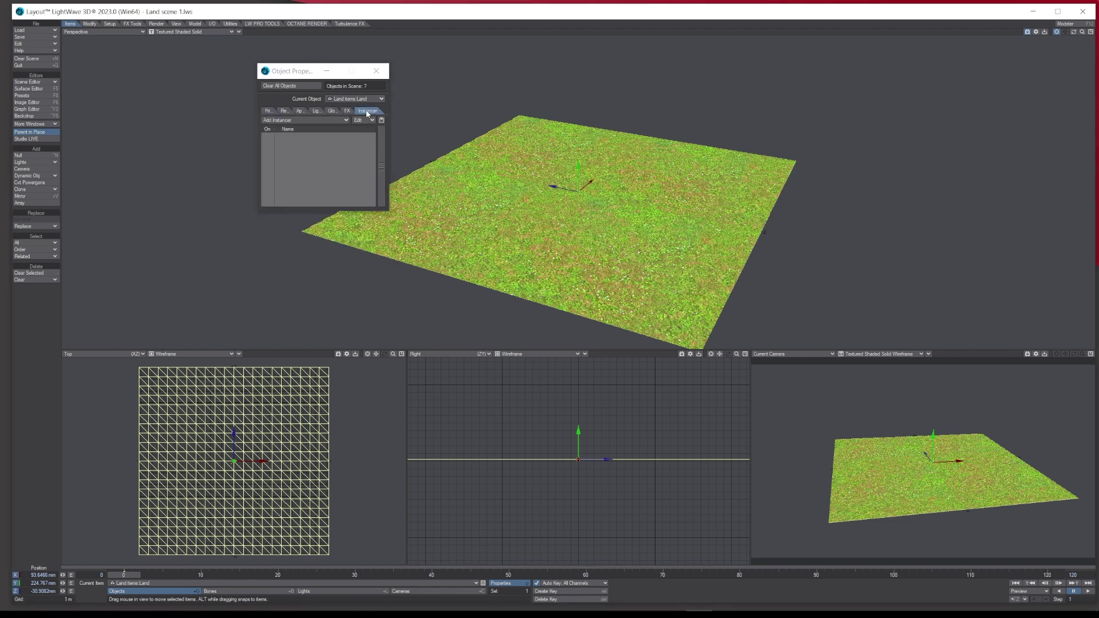
{"action": "left_click", "coordinate": [285, 121]}
{"action": "left_click", "coordinate": [290, 121]}
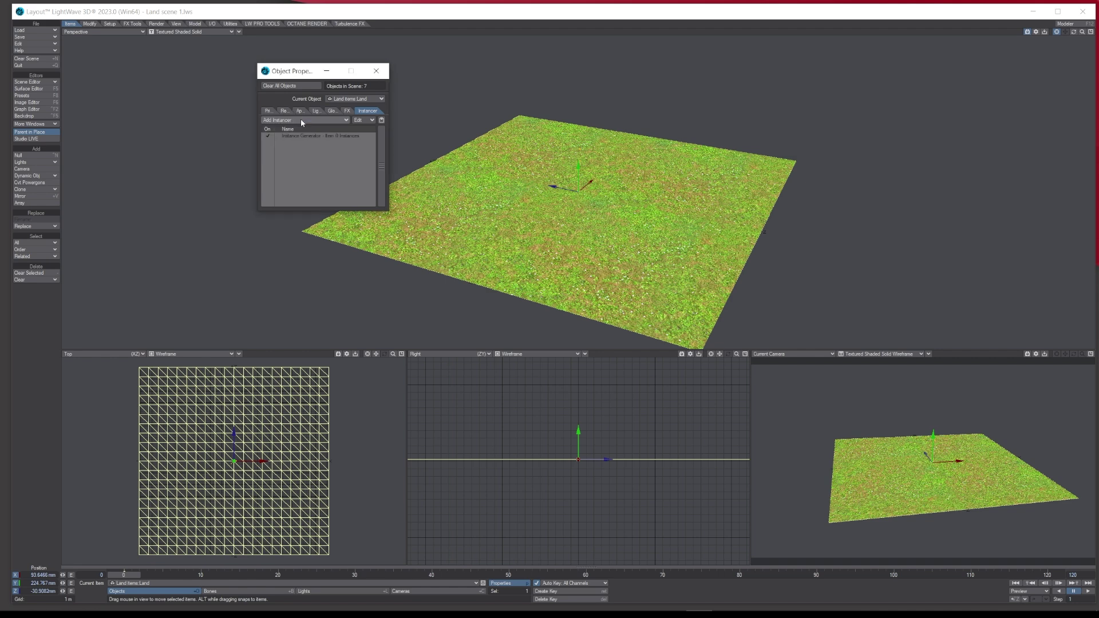
{"action": "double_click", "coordinate": [342, 138]}
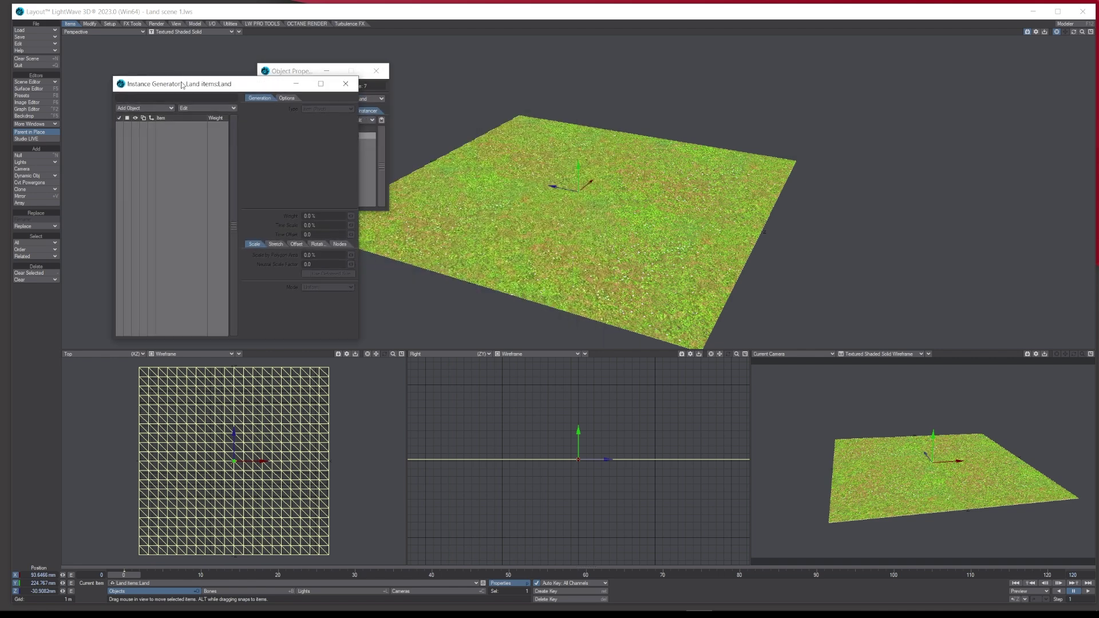
{"action": "left_click", "coordinate": [376, 70]}
{"action": "left_click_drag", "start_coordinate": [217, 83], "coordinate": [205, 60]}
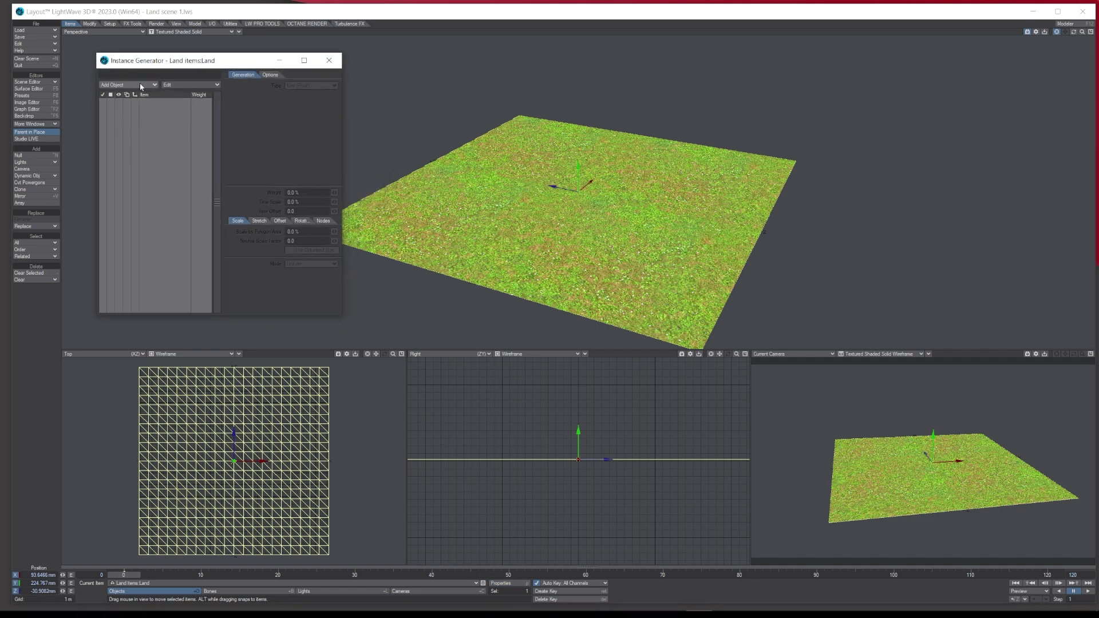
- Add the Grass, Tree 1, Plant 1, Plant 2 and Rock objects to the instance generator
{"action": "left_click", "coordinate": [141, 87]}
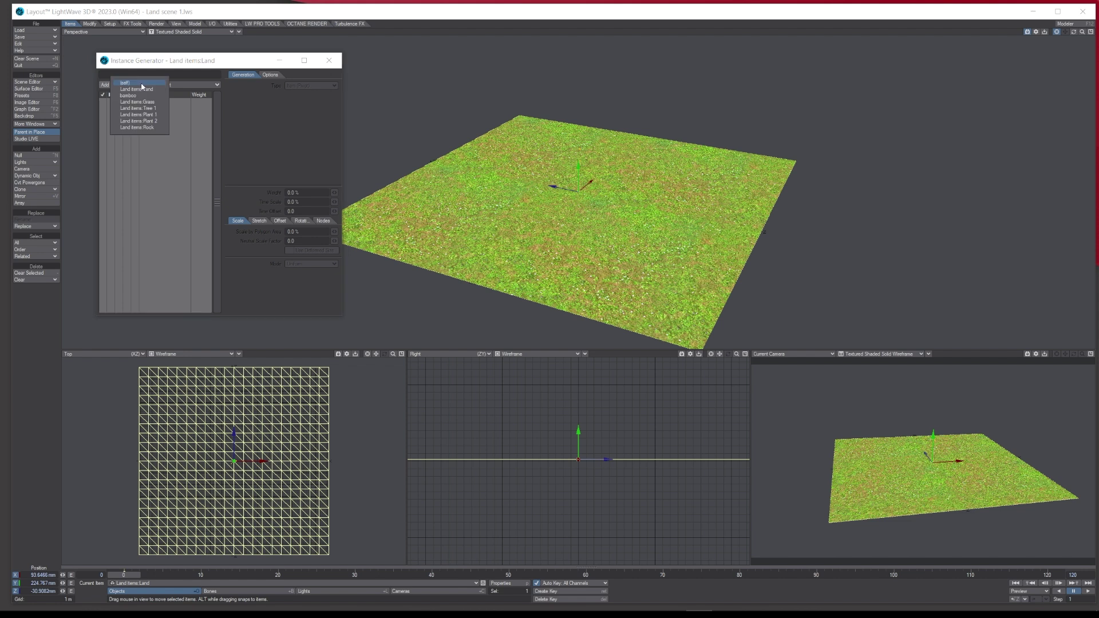
{"action": "left_click", "coordinate": [149, 102]}
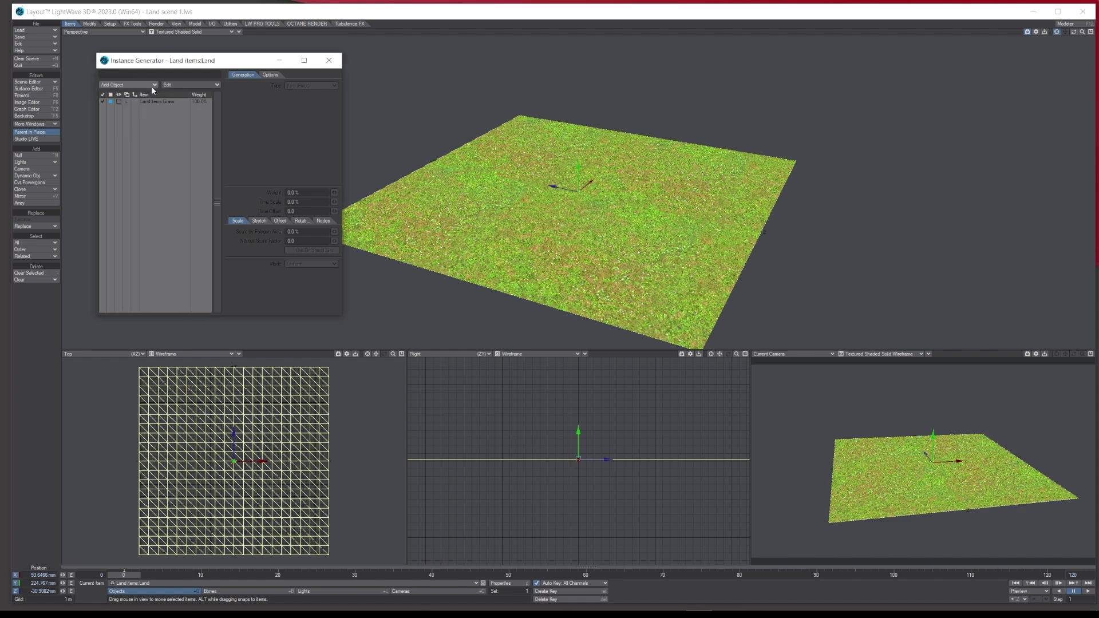
{"action": "left_click", "coordinate": [153, 86]}
{"action": "left_click", "coordinate": [153, 85]}
{"action": "left_click", "coordinate": [153, 86]}
{"action": "left_click", "coordinate": [153, 89]}
{"action": "left_click", "coordinate": [152, 86]}
{"action": "left_click", "coordinate": [152, 88]}
{"action": "left_click", "coordinate": [152, 86]}
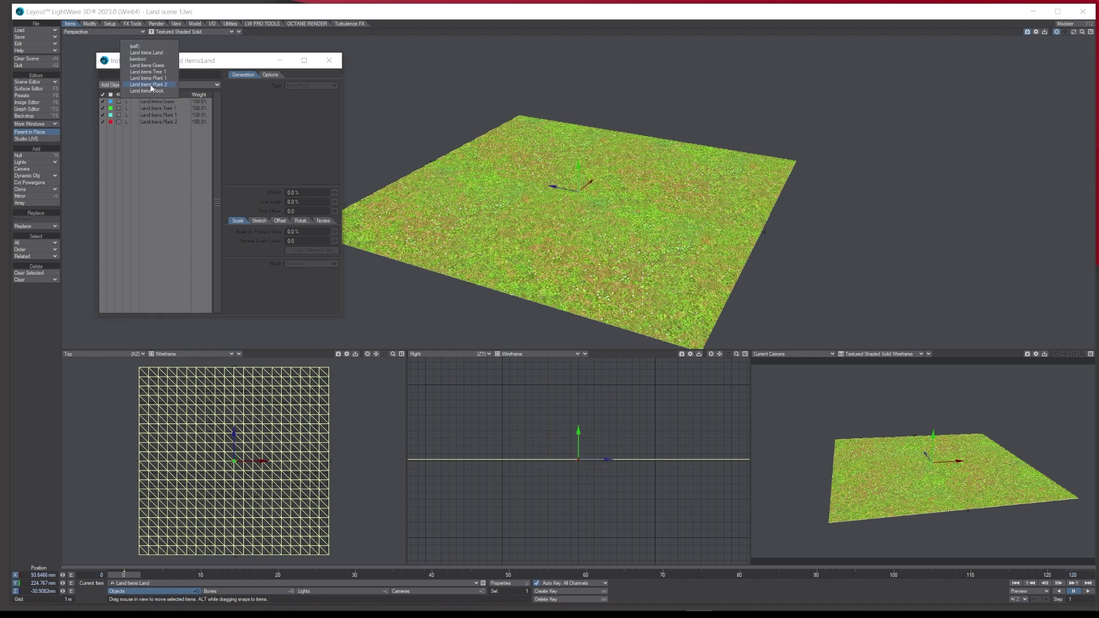
{"action": "left_click", "coordinate": [152, 95]}
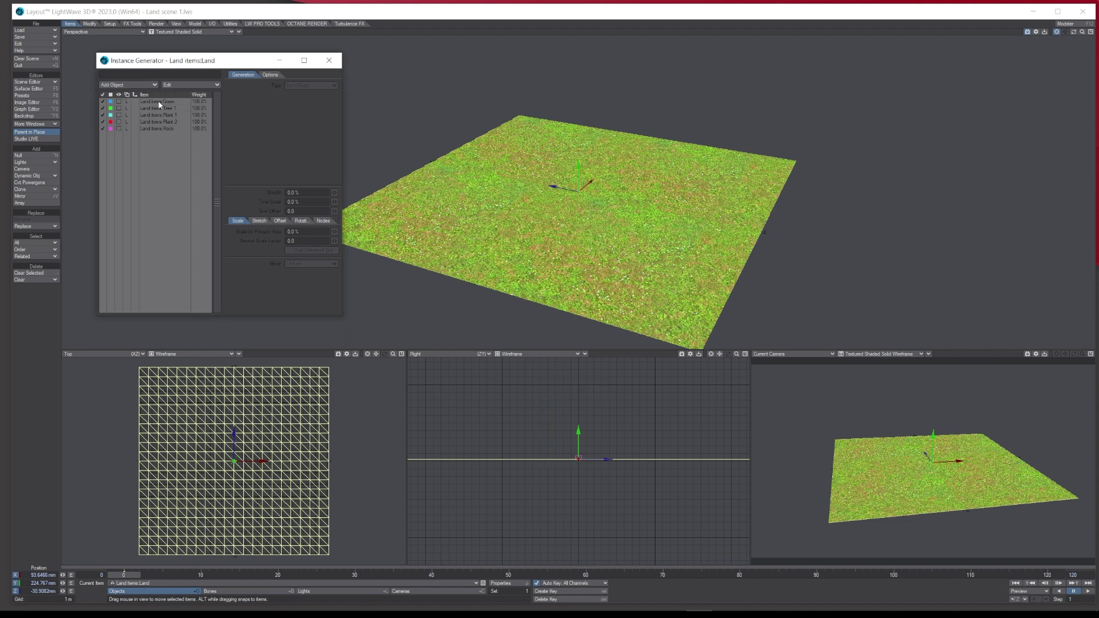
- With the Grass item selected, set the generation type to Surface on the Land surface with Brush distribution
{"action": "left_click", "coordinate": [171, 102]}
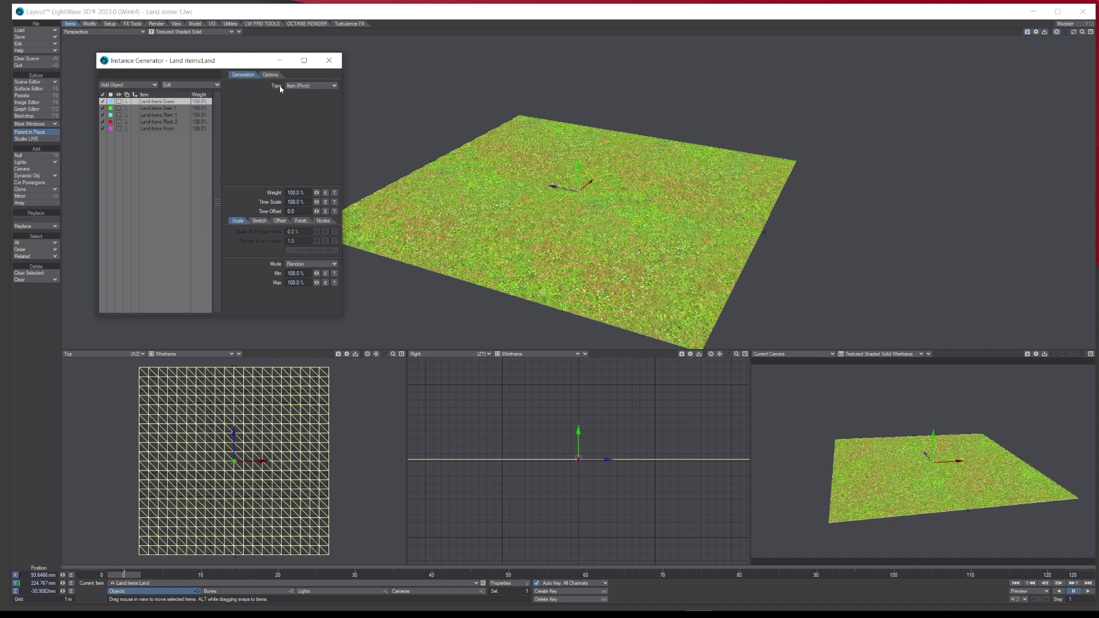
{"action": "left_click", "coordinate": [299, 87]}
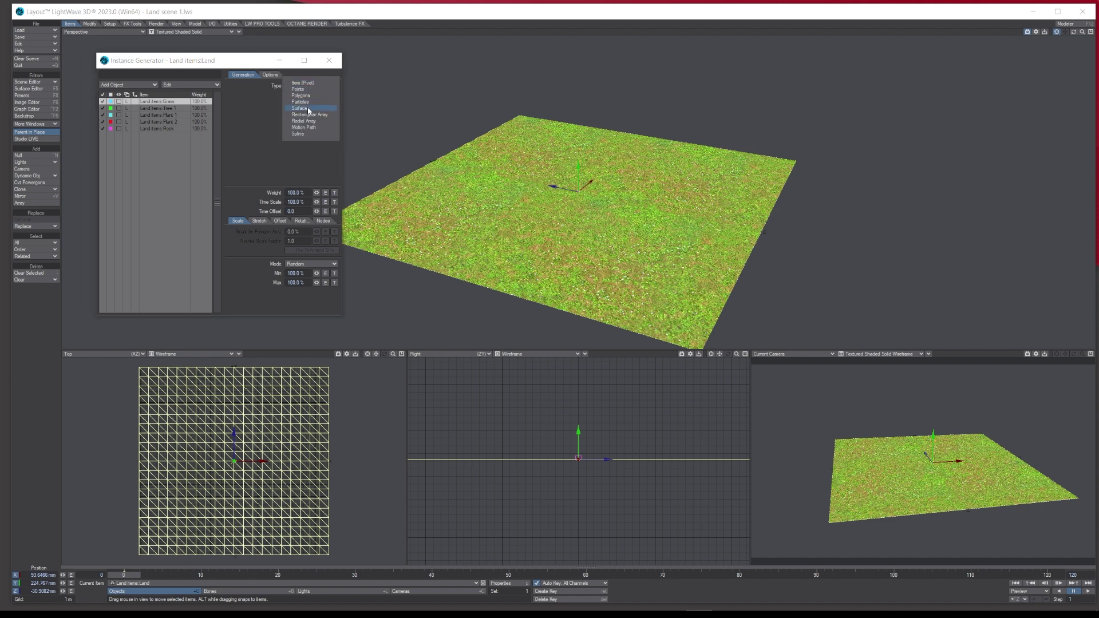
{"action": "left_click", "coordinate": [303, 109]}
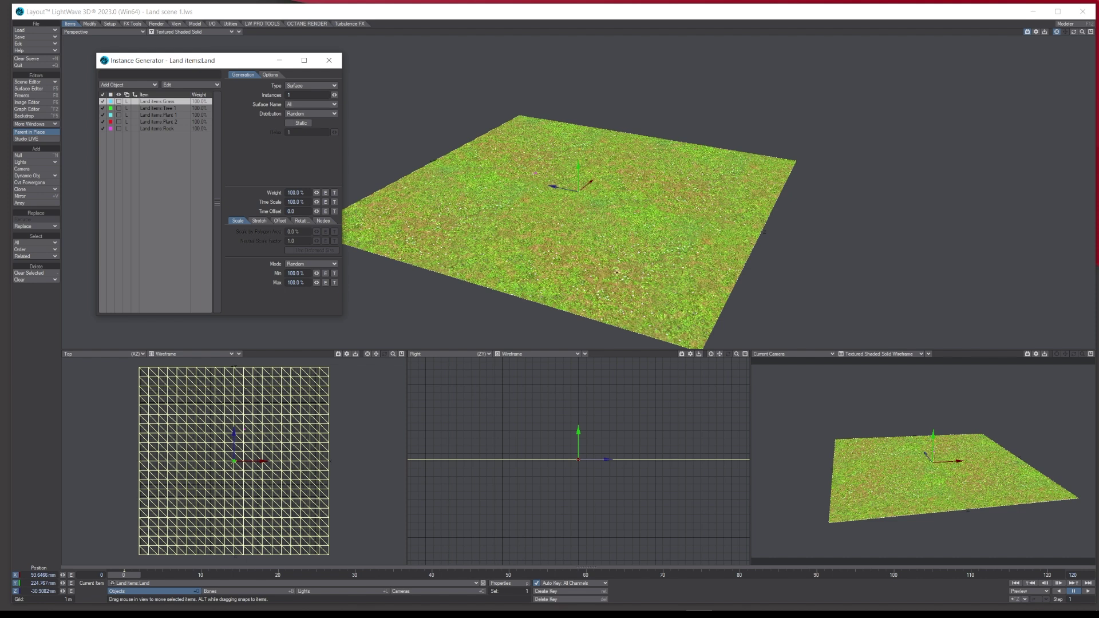
{"action": "left_click", "coordinate": [304, 106]}
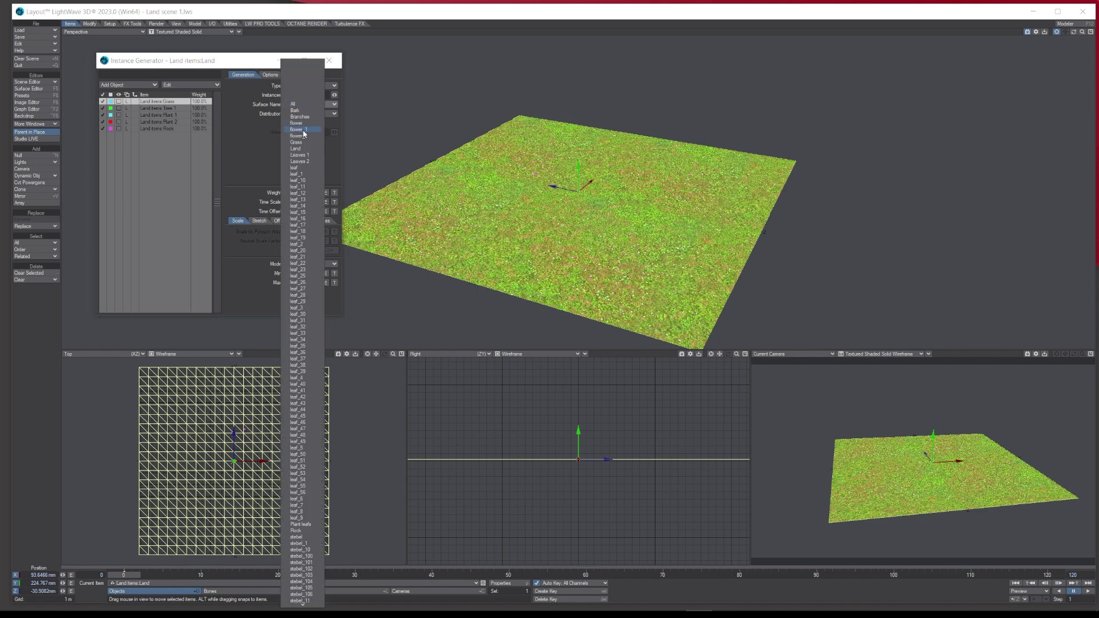
{"action": "left_click", "coordinate": [303, 149]}
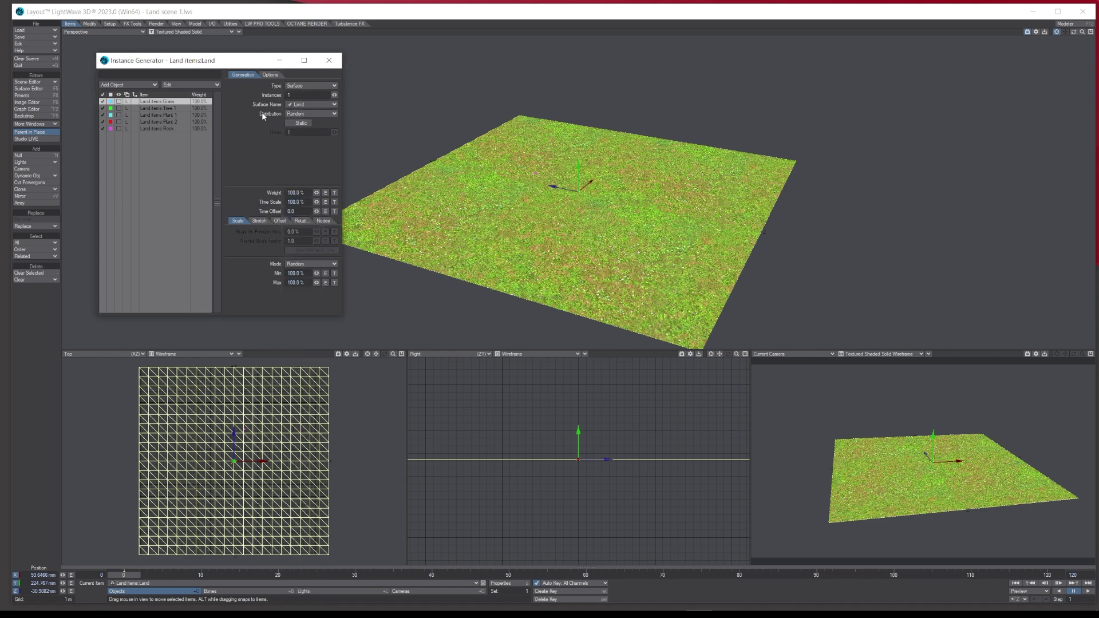
{"action": "left_click", "coordinate": [322, 114]}
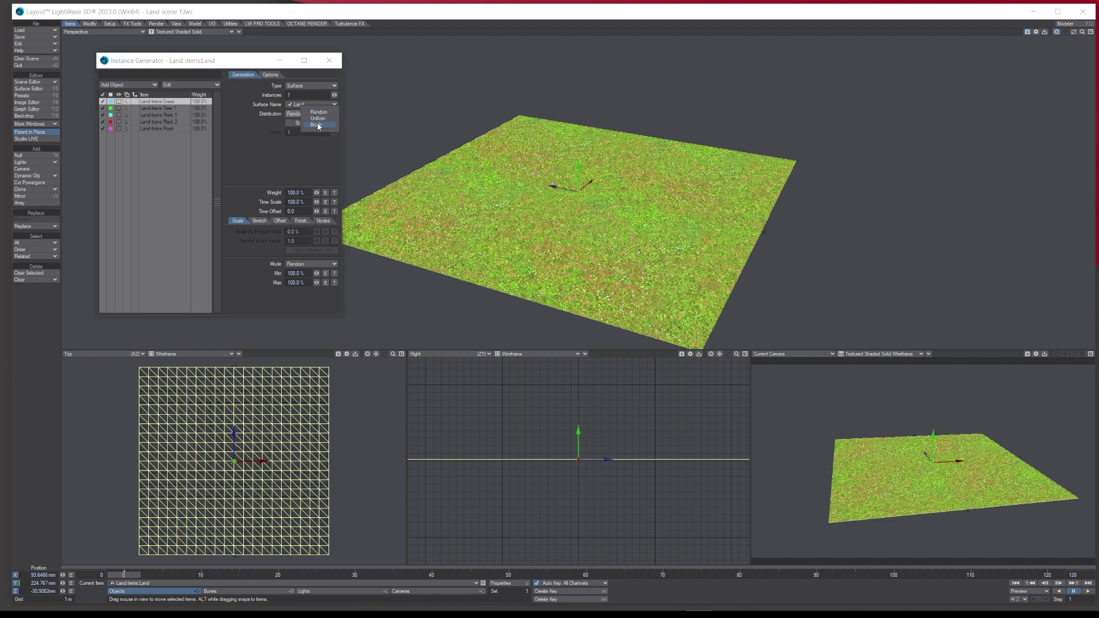
{"action": "left_click", "coordinate": [315, 125]}
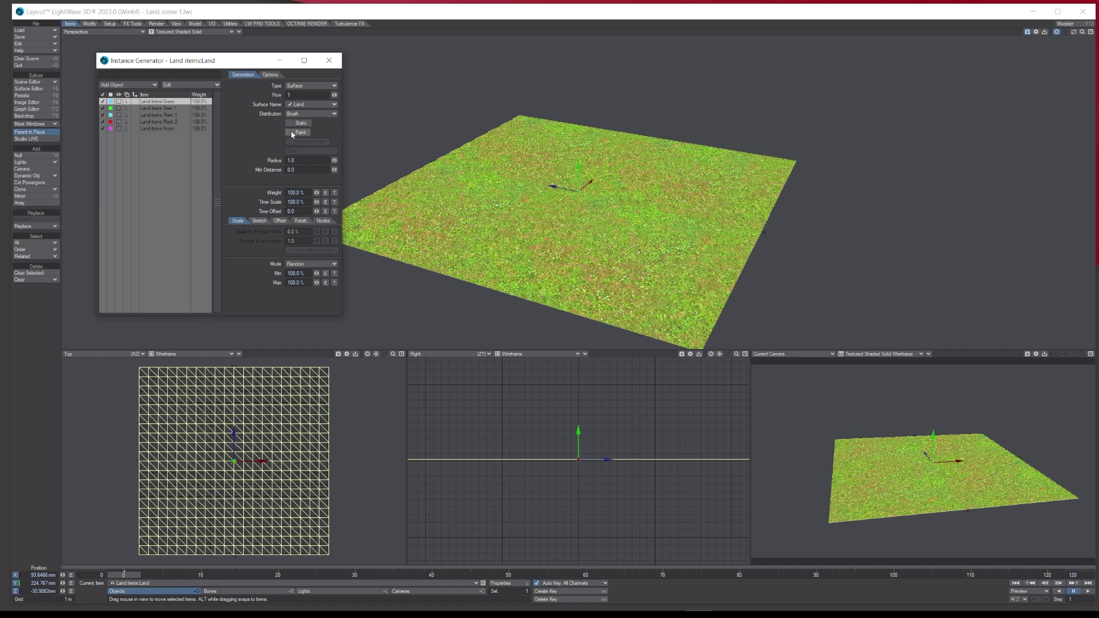
- Enable paint mode and paint one patch of instances on the land with brush radius 37.9 and flow 10
{"action": "left_click", "coordinate": [292, 133]}
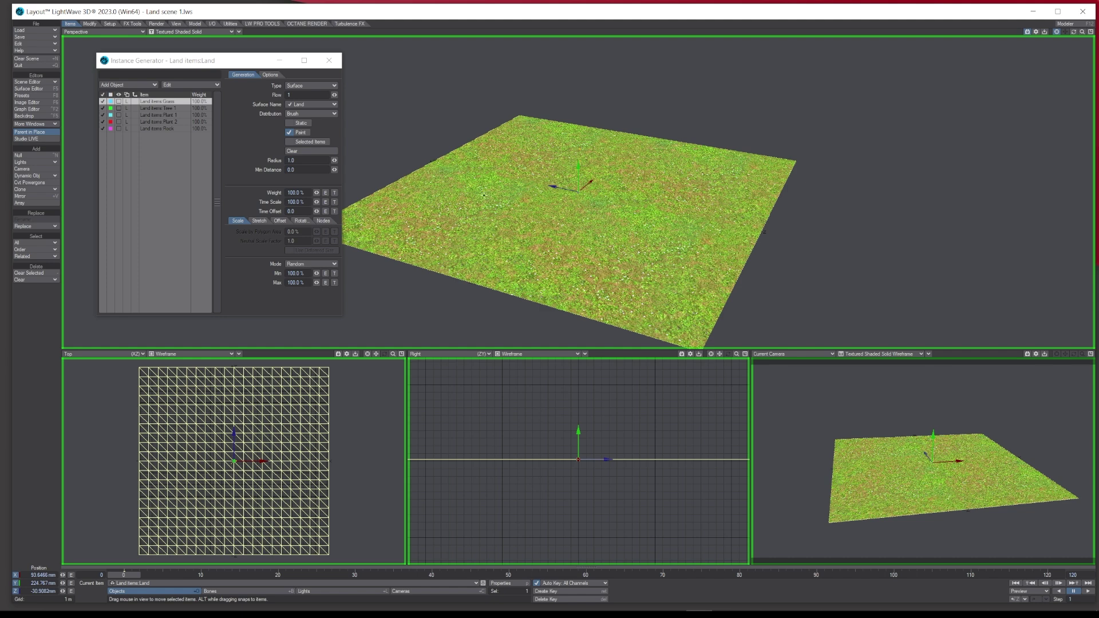
{"action": "mouse_move", "coordinate": [478, 196]}
{"action": "right_mouse_down"}
{"action": "mouse_move", "coordinate": [549, 196]}
{"action": "mouse_move", "coordinate": [496, 196]}
{"action": "mouse_move", "coordinate": [522, 196]}
{"action": "right_mouse_up"}
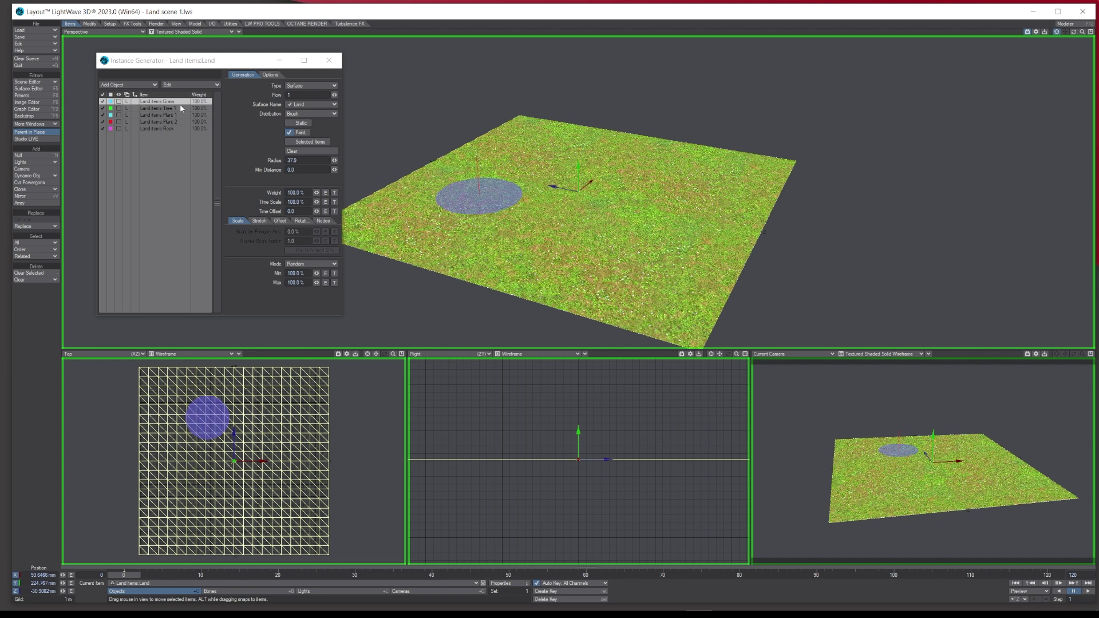
{"action": "double_click", "coordinate": [302, 96]}
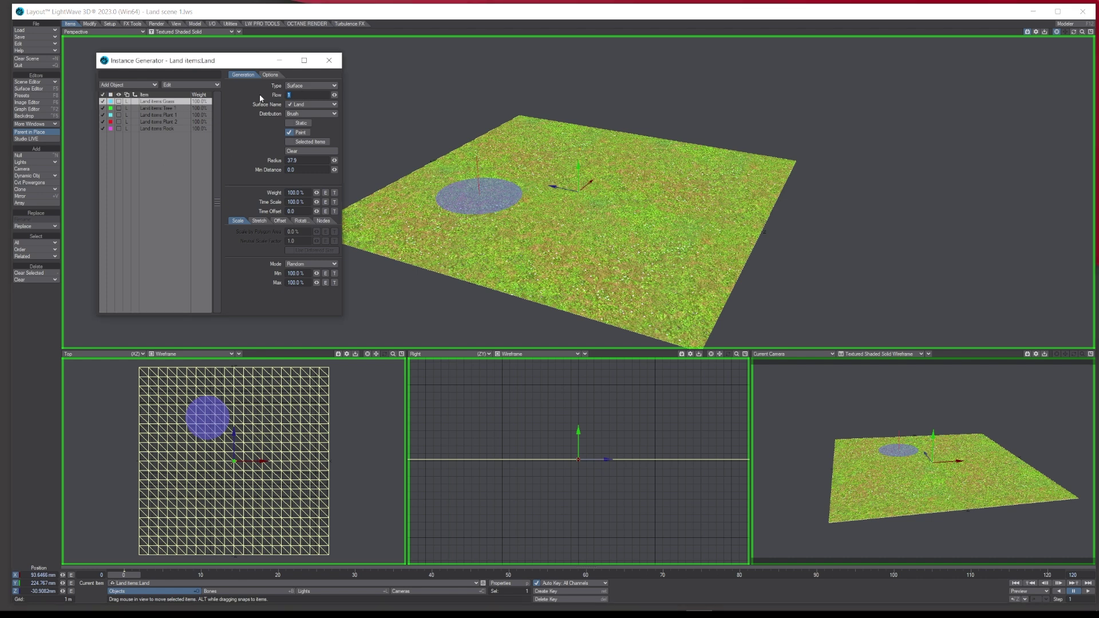
{"action": "double_click", "coordinate": [292, 160]}
{"action": "left_click", "coordinate": [486, 195]}
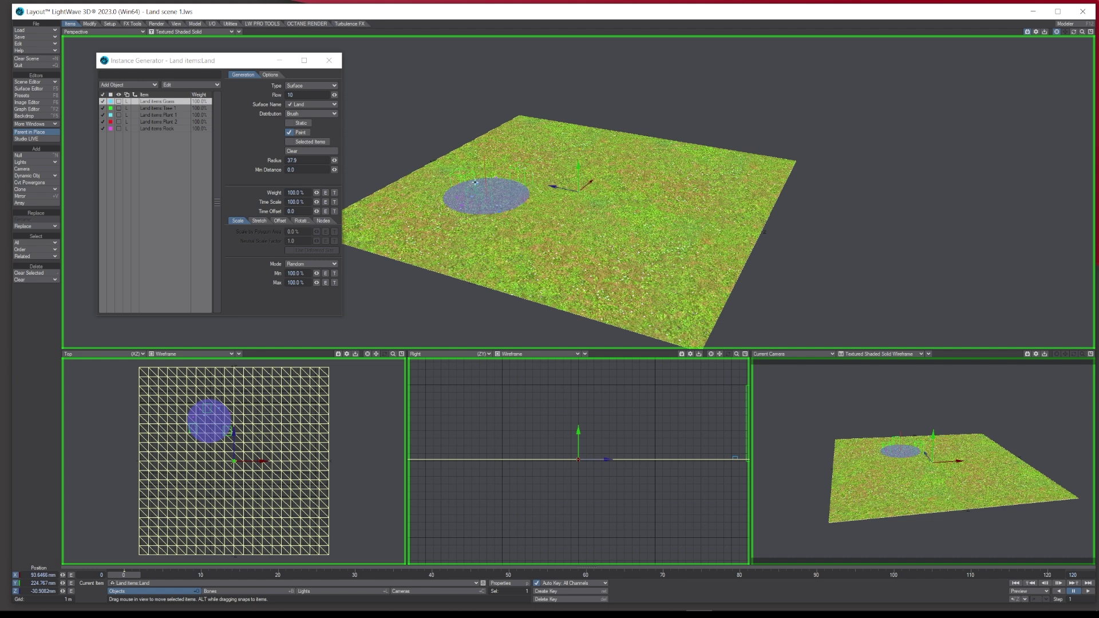
- Set the viewport display of all five instanced items to Textured Shaded Solid
{"action": "left_click", "coordinate": [119, 104]}
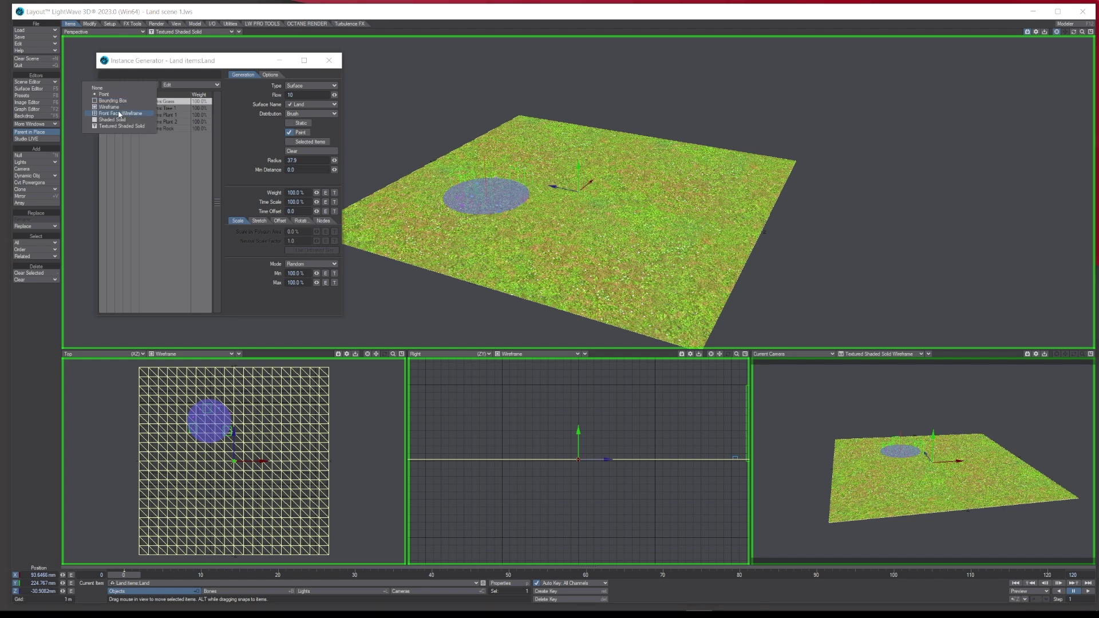
{"action": "left_click", "coordinate": [120, 127]}
{"action": "left_click", "coordinate": [120, 109]}
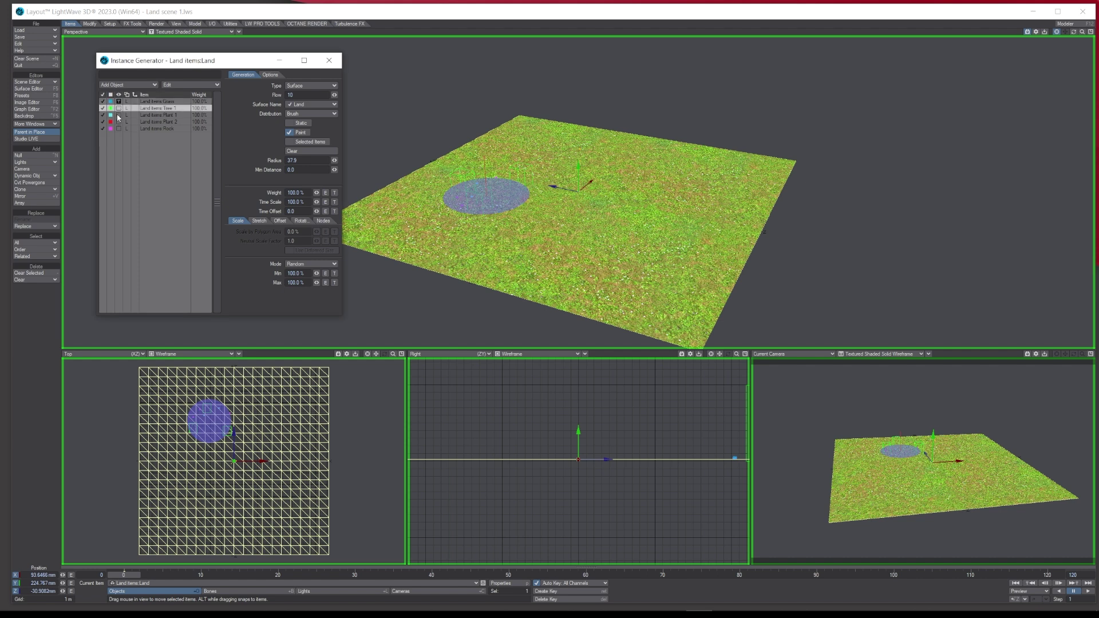
{"action": "left_click", "coordinate": [120, 108]}
{"action": "left_click", "coordinate": [117, 116]}
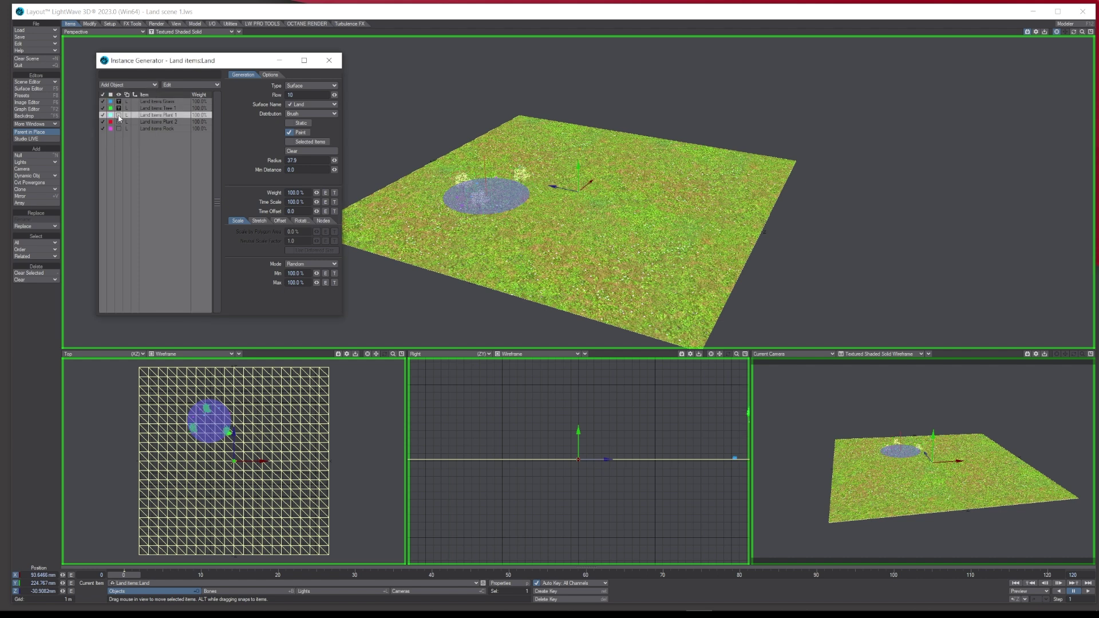
{"action": "left_click", "coordinate": [119, 115]}
{"action": "left_click", "coordinate": [120, 141]}
{"action": "left_click", "coordinate": [118, 122]}
{"action": "left_click", "coordinate": [119, 122]}
{"action": "left_click", "coordinate": [120, 143]}
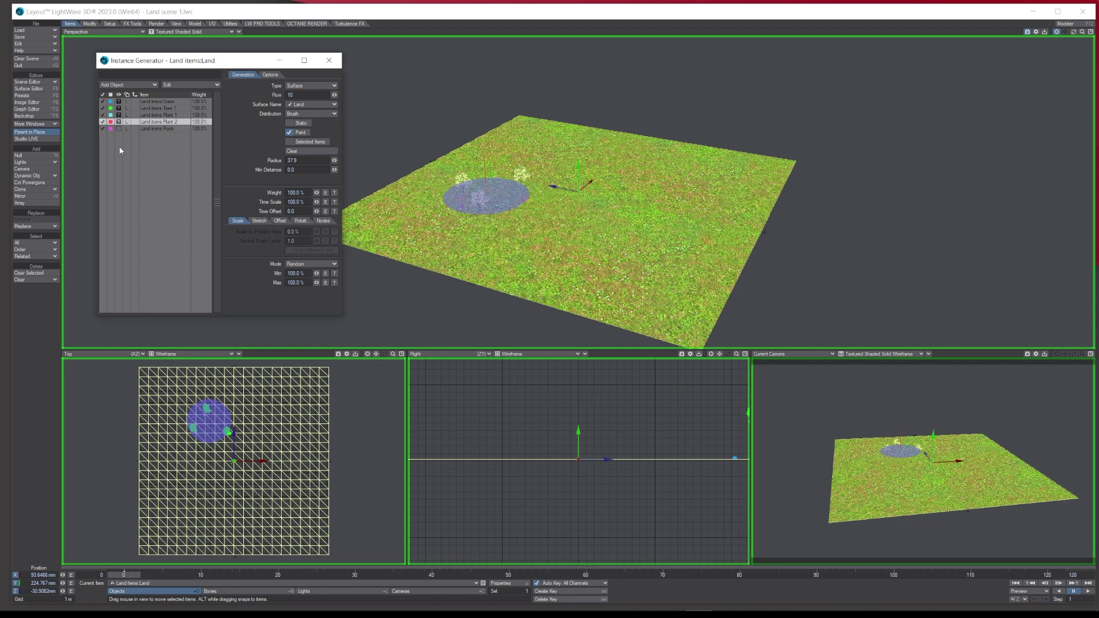
{"action": "left_click", "coordinate": [118, 127]}
{"action": "left_click", "coordinate": [118, 127]}
{"action": "left_click", "coordinate": [119, 153]}
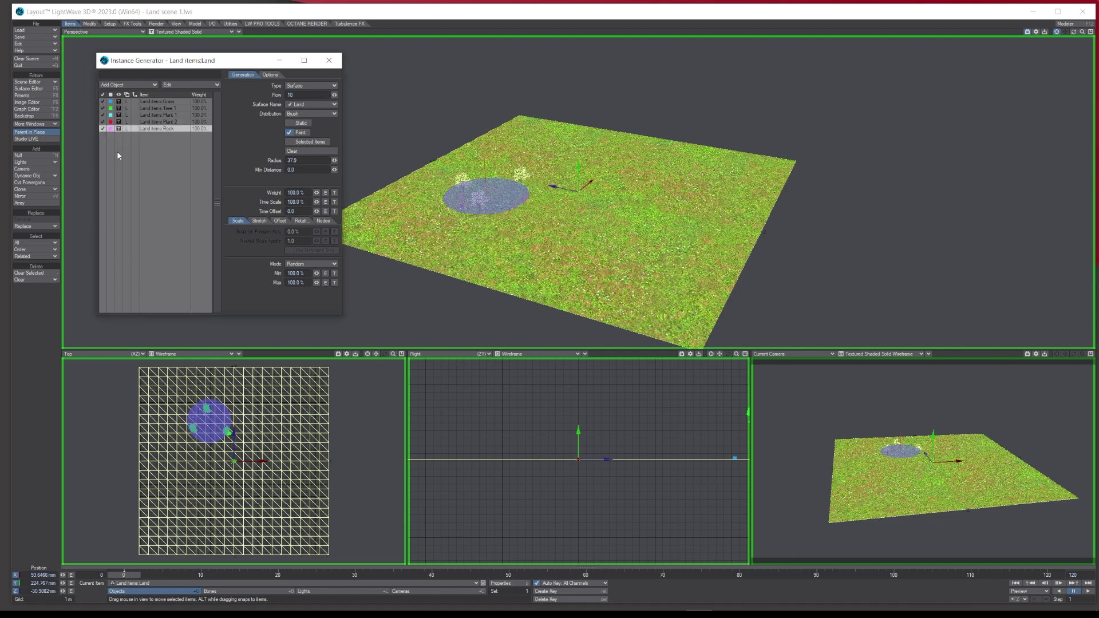
{"action": "left_click", "coordinate": [135, 153]}
- Turn off the instance generator's paint mode after viewing the painted trees up close
{"action": "left_click_drag", "start_coordinate": [1074, 35], "coordinate": [1080, 36]}
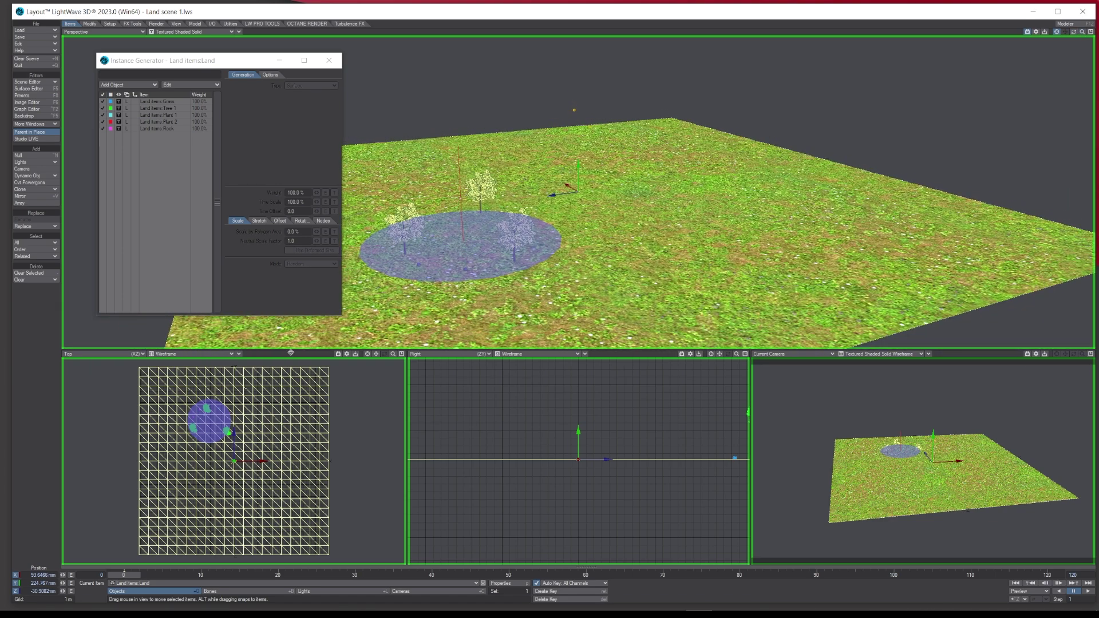
{"action": "left_click", "coordinate": [159, 103]}
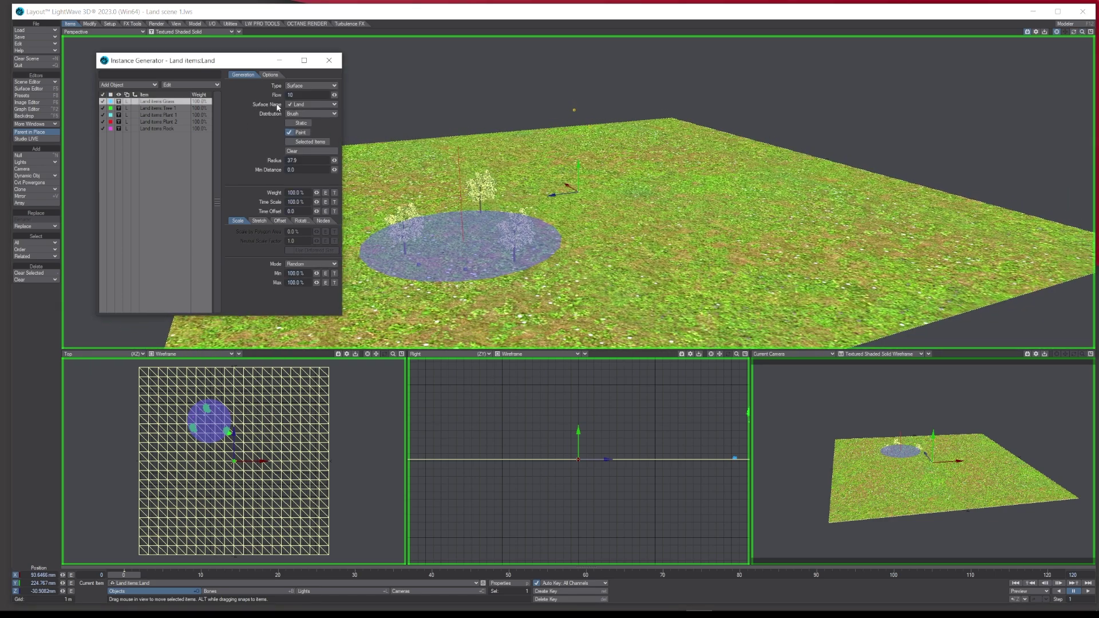
{"action": "left_click", "coordinate": [292, 133]}
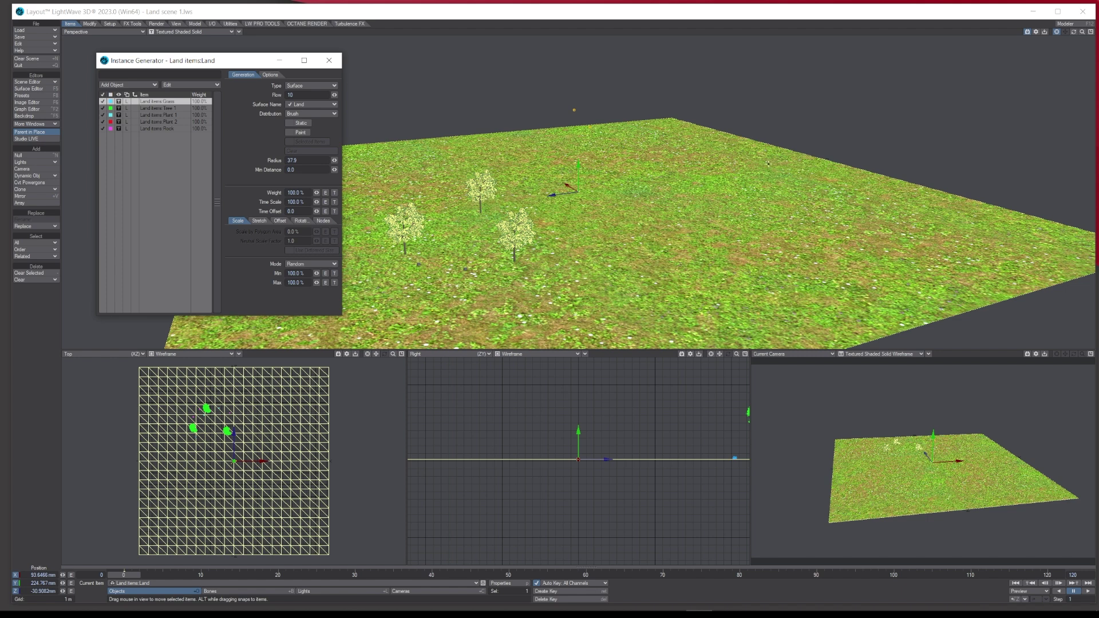
- Turn paint mode back on and clear all previously painted instances from the land
{"action": "left_click", "coordinate": [299, 132]}
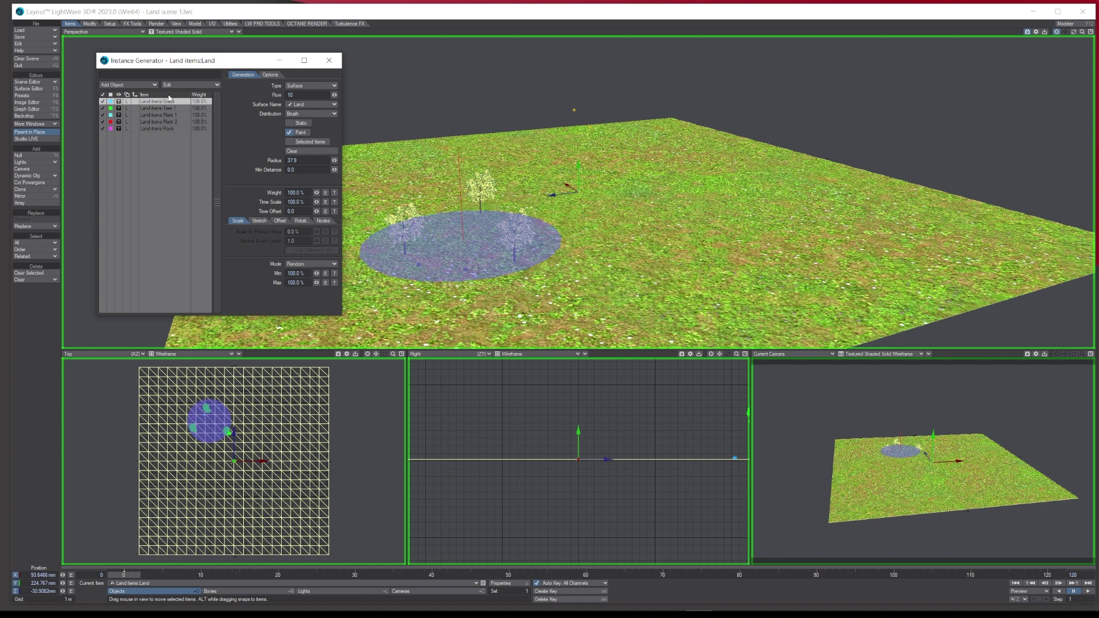
{"action": "left_click", "coordinate": [312, 151]}
{"action": "left_click", "coordinate": [172, 108]}
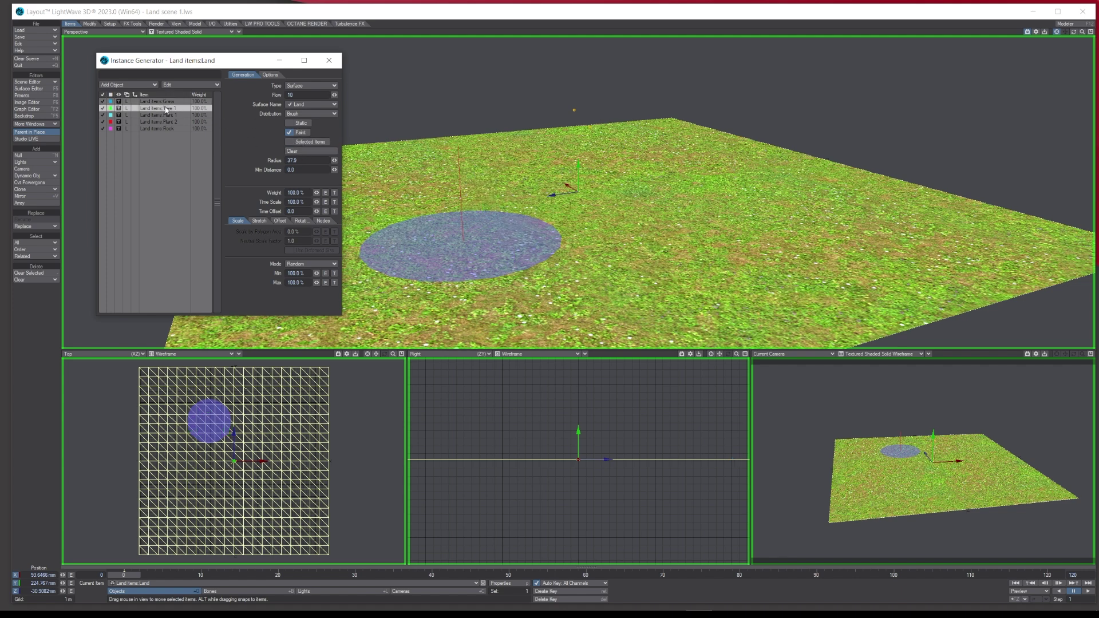
{"action": "left_click", "coordinate": [171, 115]}
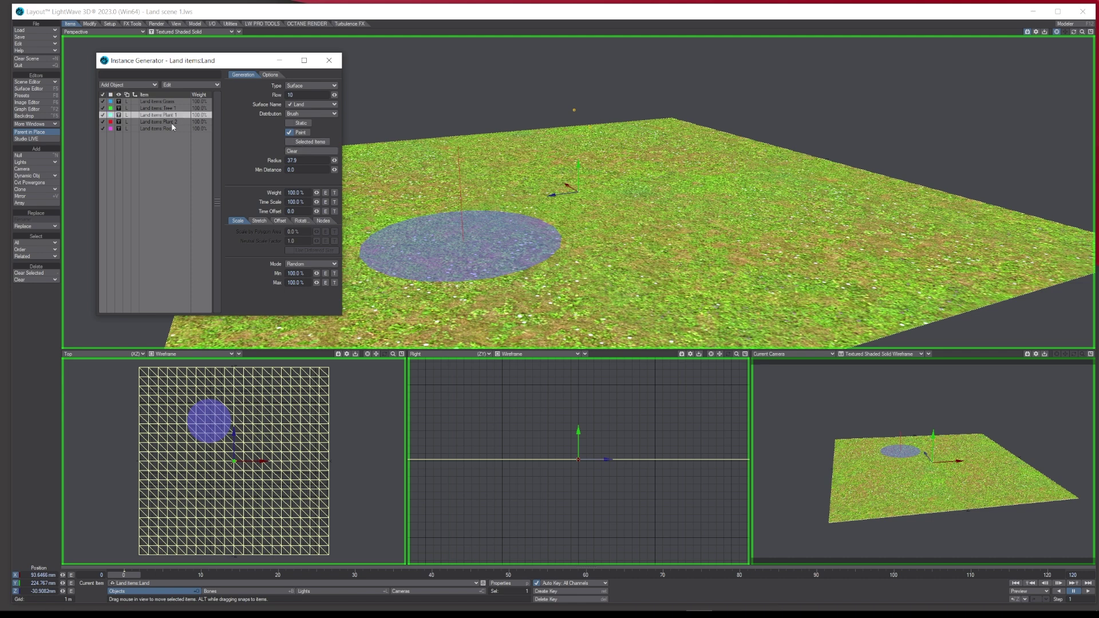
{"action": "left_click", "coordinate": [172, 130]}
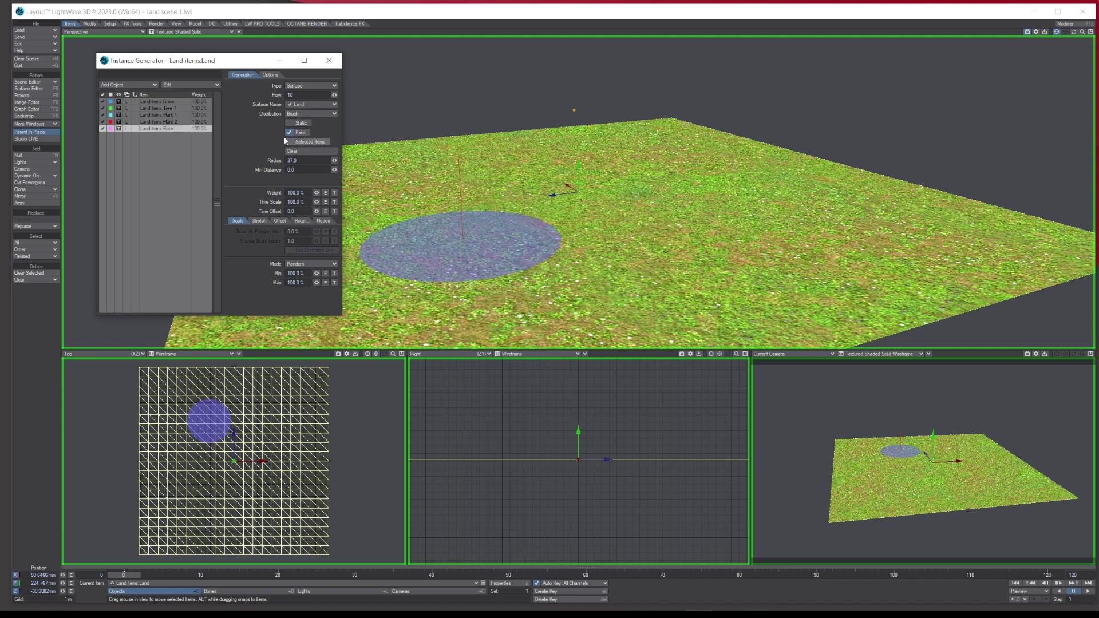
{"action": "left_click", "coordinate": [163, 116]}
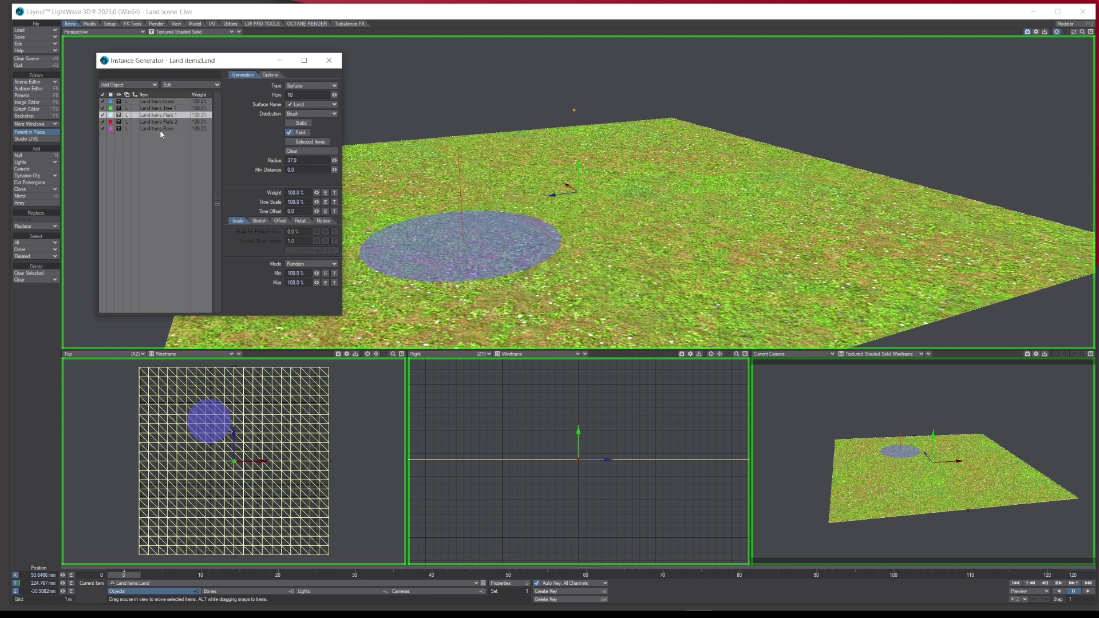
{"action": "left_click", "coordinate": [182, 122]}
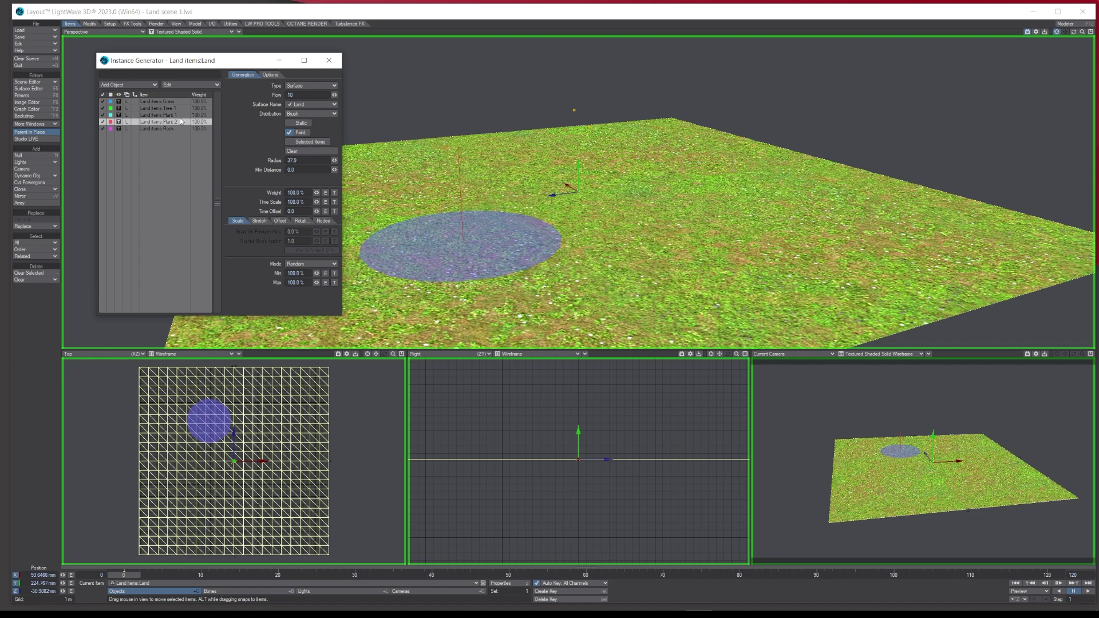
{"action": "left_click", "coordinate": [159, 107]}
- Select the Grass item, restrict brush painting to selected items, and move the generator window clear of the painting area
{"action": "left_click", "coordinate": [160, 102]}
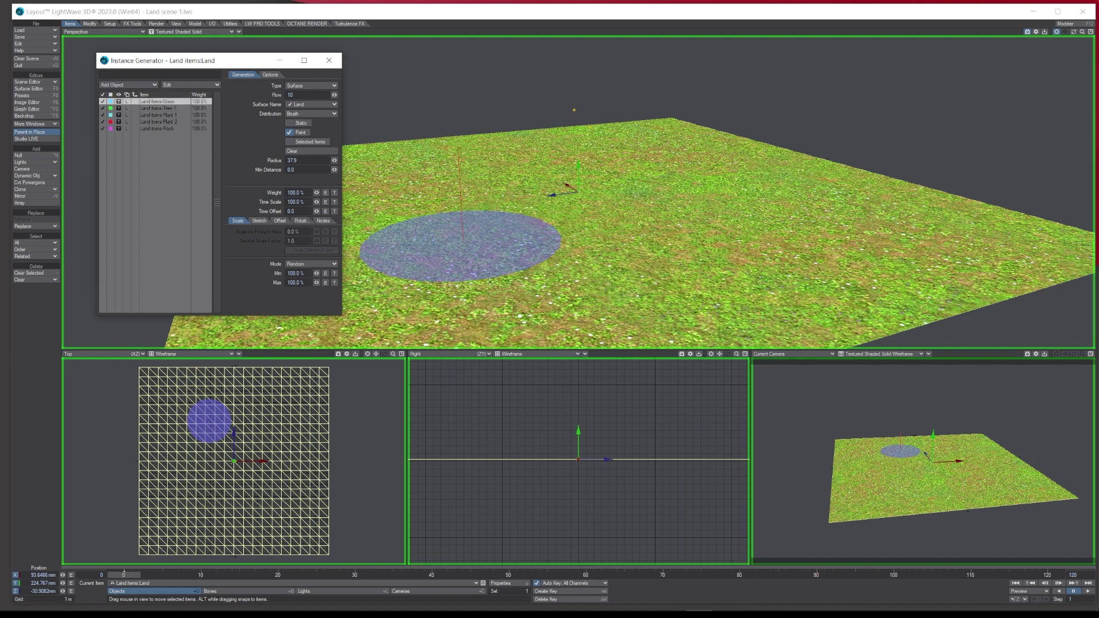
{"action": "left_click", "coordinate": [305, 142]}
{"action": "left_click_drag", "start_coordinate": [198, 61], "coordinate": [815, 91]}
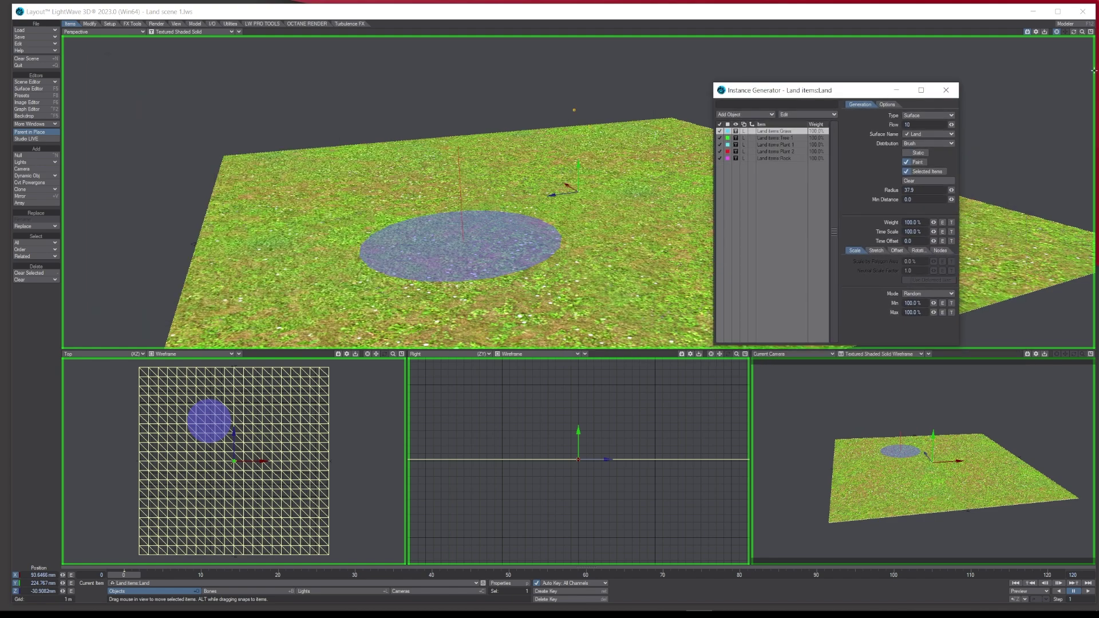
{"action": "mouse_move", "coordinate": [1082, 31]}
{"action": "left_mouse_down"}
{"action": "mouse_move", "coordinate": [1072, 31]}
{"action": "mouse_move", "coordinate": [1082, 32]}
{"action": "left_mouse_up"}
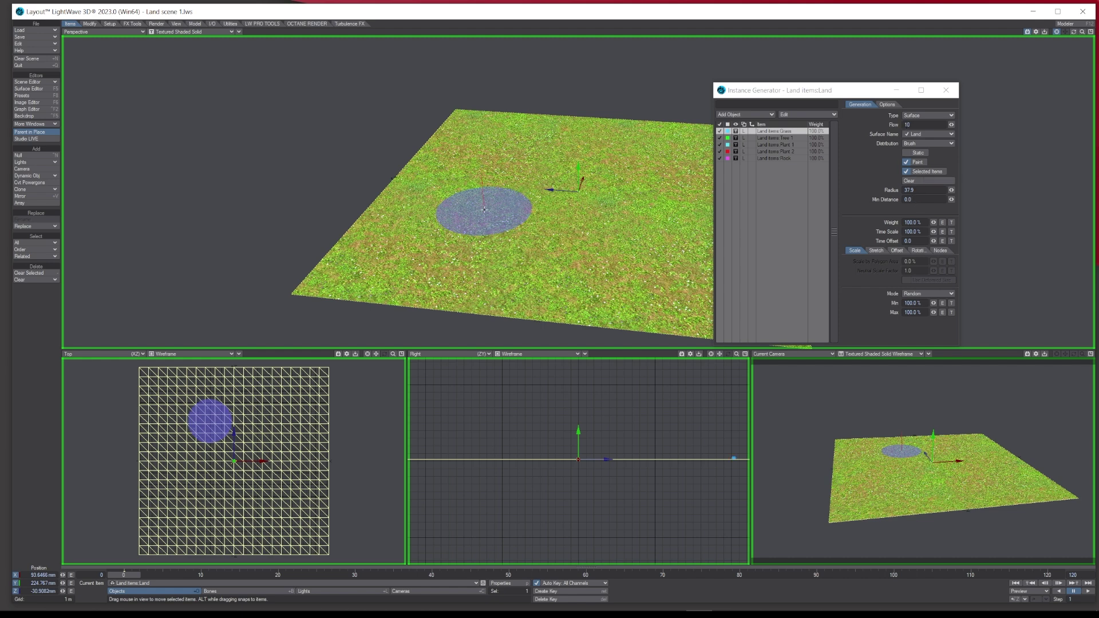
{"action": "scroll", "coordinate": [484, 210], "scroll_direction": "up", "scroll_amount": 5}
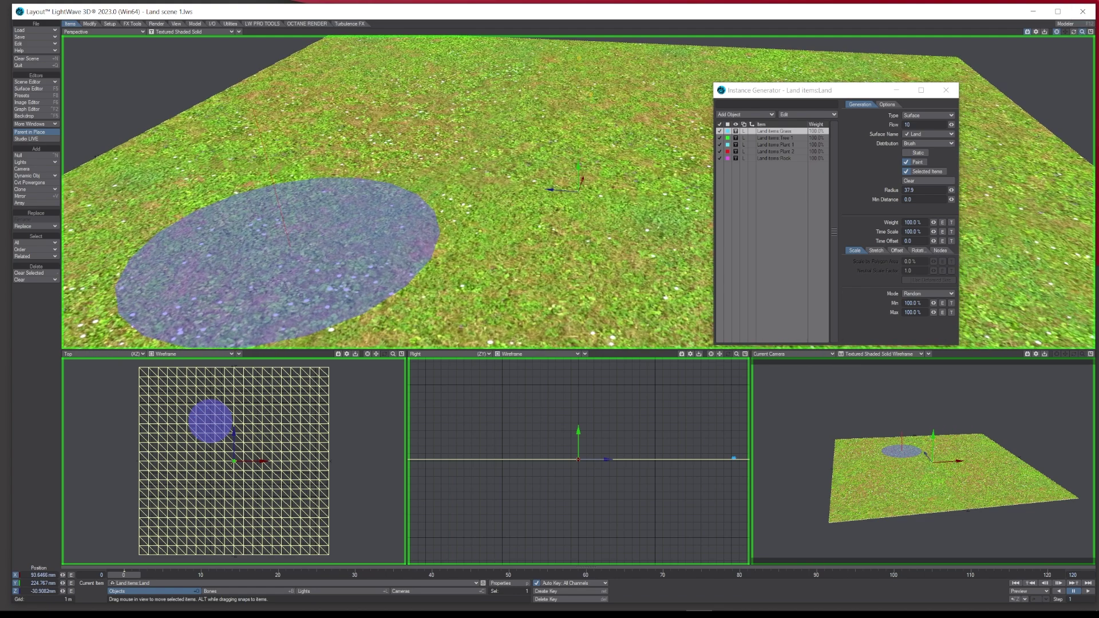
{"action": "scroll", "coordinate": [484, 210], "scroll_direction": "down", "scroll_amount": 7}
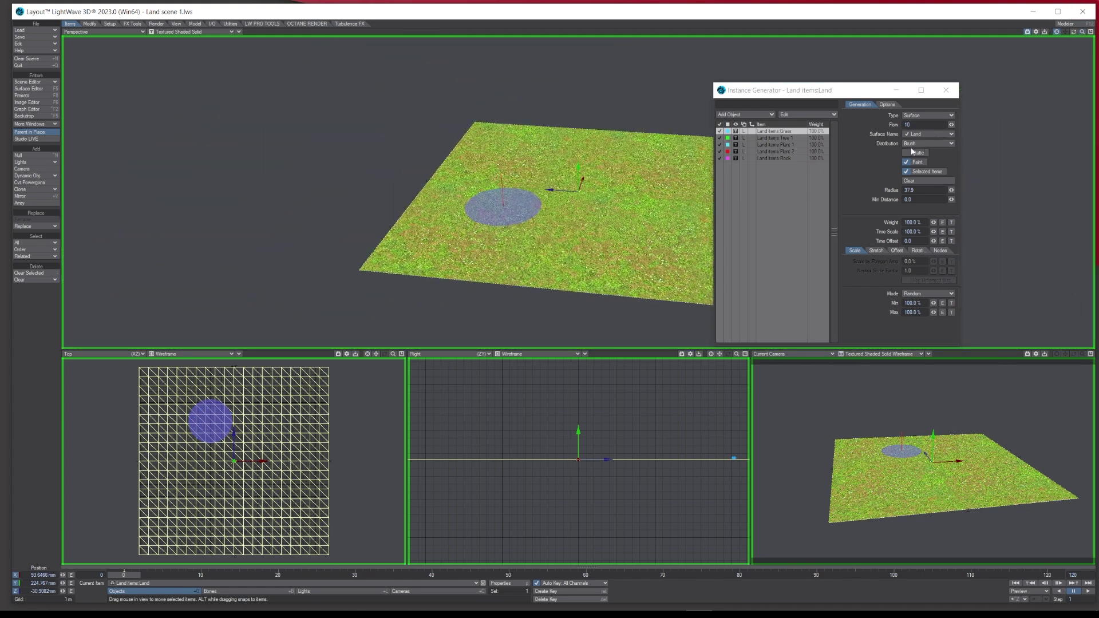
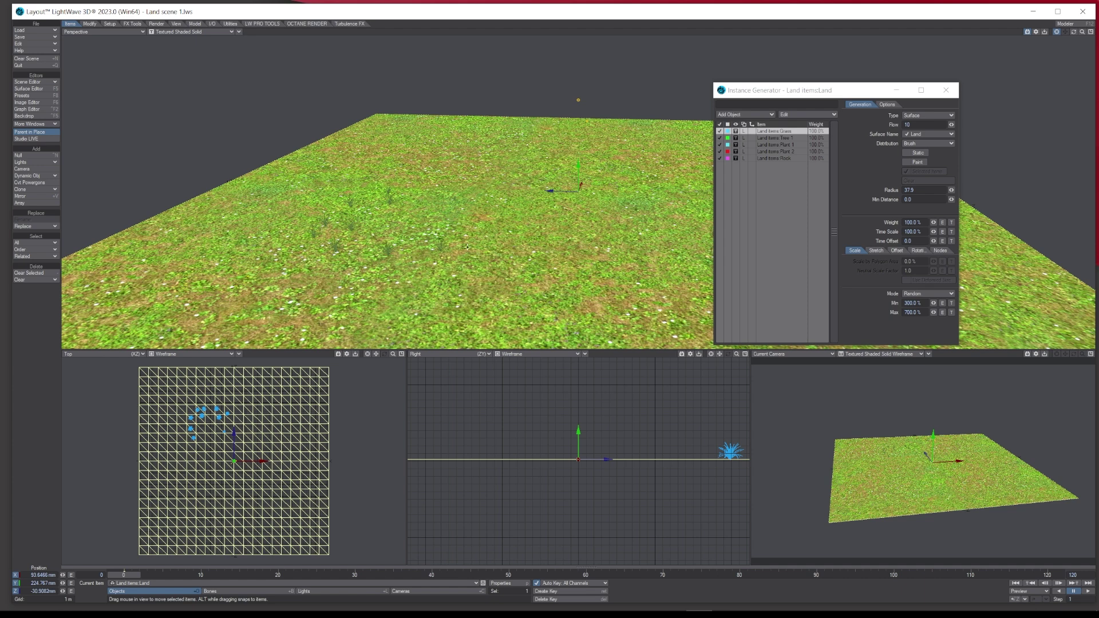
- Preview the painted grass patch in the perspective view with VPR, and return the view to Textured Shaded Solid
{"action": "left_click", "coordinate": [189, 31]}
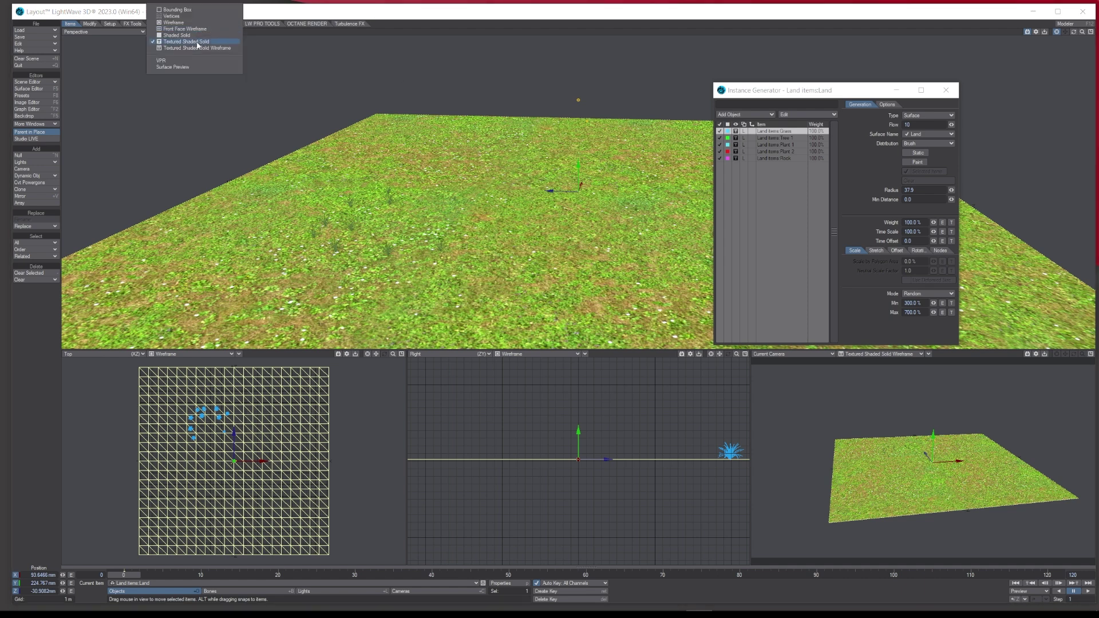
{"action": "left_click", "coordinate": [194, 63]}
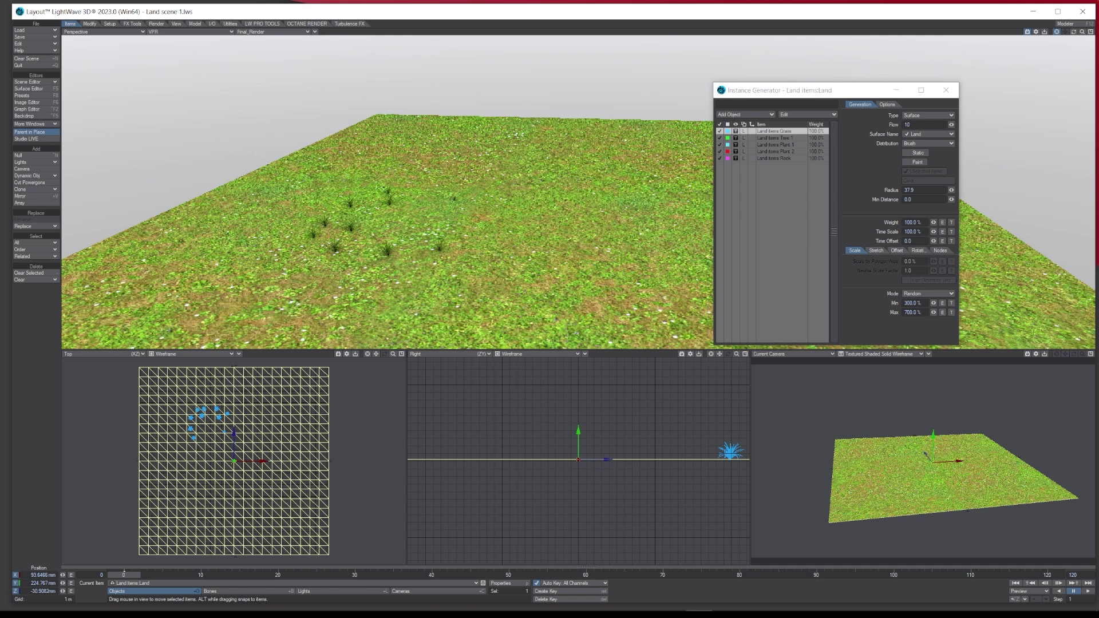
{"action": "left_click", "coordinate": [189, 31]}
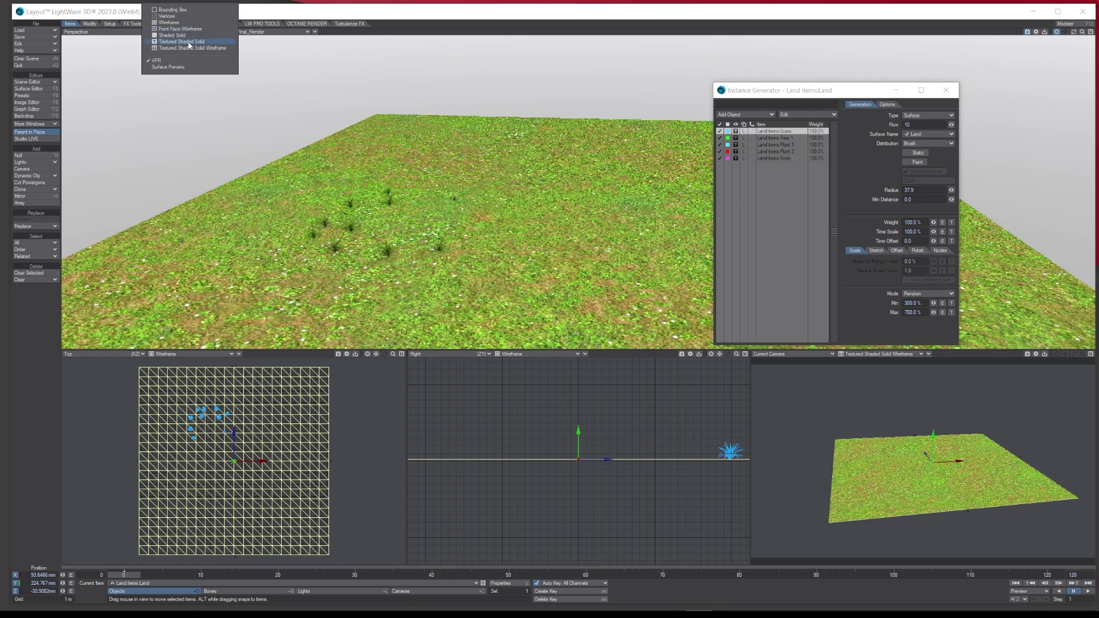
{"action": "left_click", "coordinate": [187, 43]}
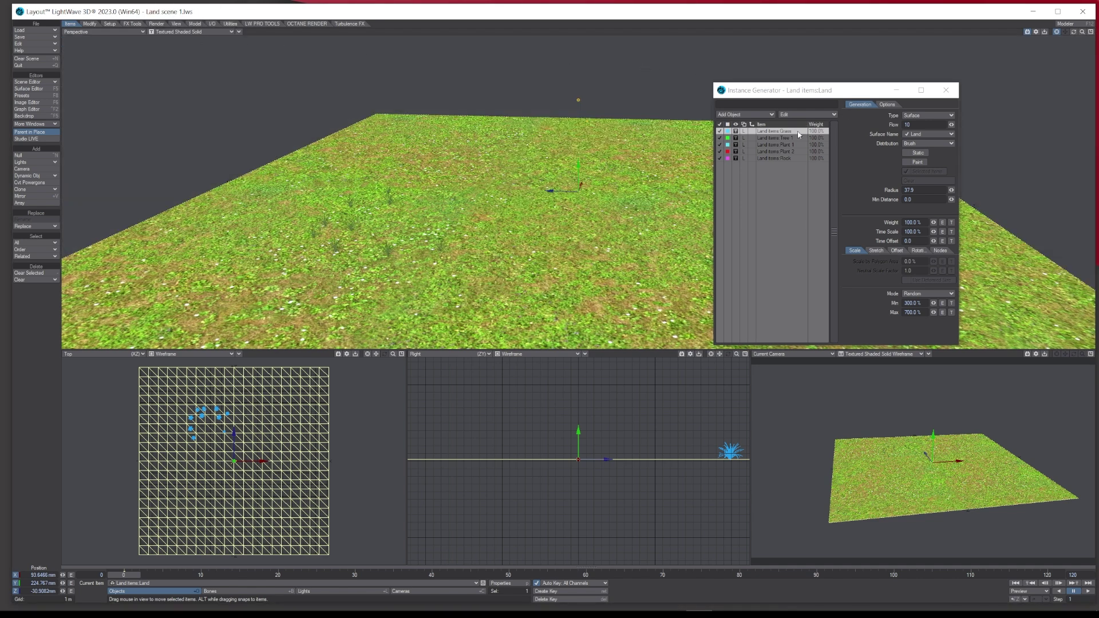
- Turn paint mode on and erase the small test patch of grass with the brush
{"action": "left_click", "coordinate": [918, 162]}
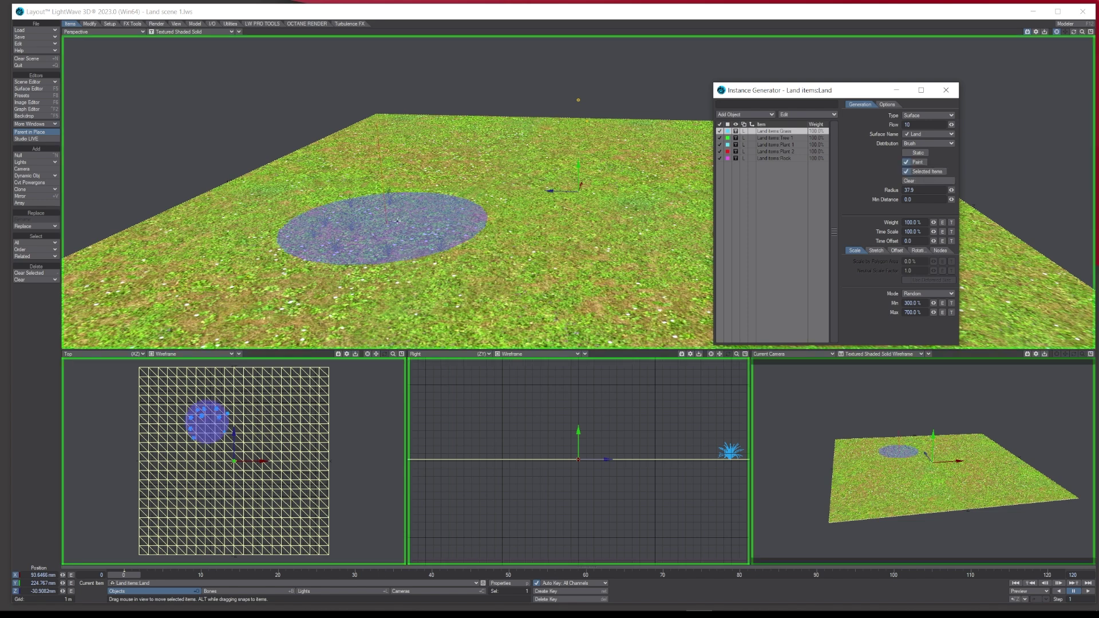
{"action": "mouse_move", "coordinate": [377, 227]}
{"action": "left_mouse_down", "text": "ctrl"}
{"action": "mouse_move", "coordinate": [368, 238]}
{"action": "mouse_move", "coordinate": [395, 204]}
{"action": "mouse_move", "coordinate": [456, 189]}
{"action": "mouse_move", "coordinate": [355, 247]}
{"action": "left_mouse_up", "text": "ctrl"}
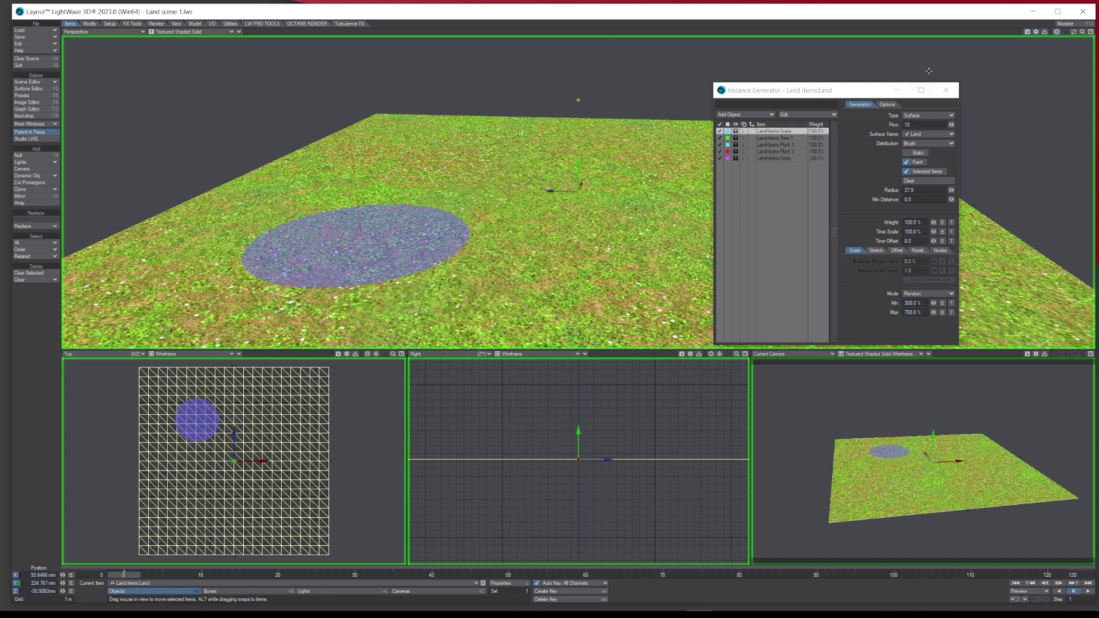
- Brush-paint grass across the full-width strip along one edge of the land with flow 10 and radius 37.9
{"action": "left_click_drag", "start_coordinate": [1083, 32], "coordinate": [1029, 60]}
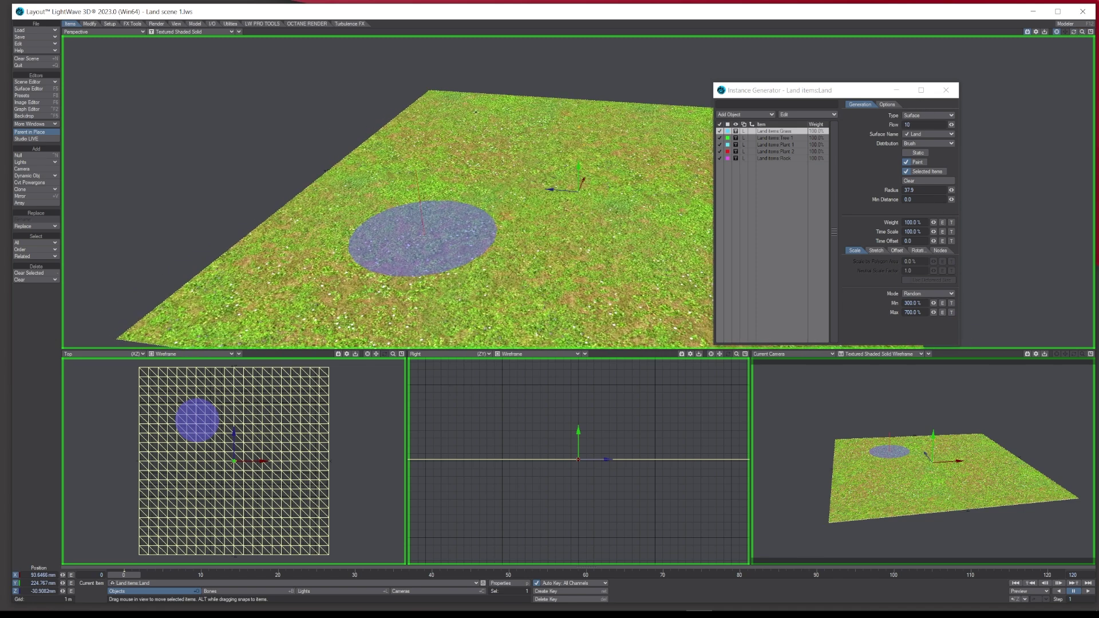
{"action": "left_click_drag", "start_coordinate": [1090, 32], "coordinate": [1034, 83]}
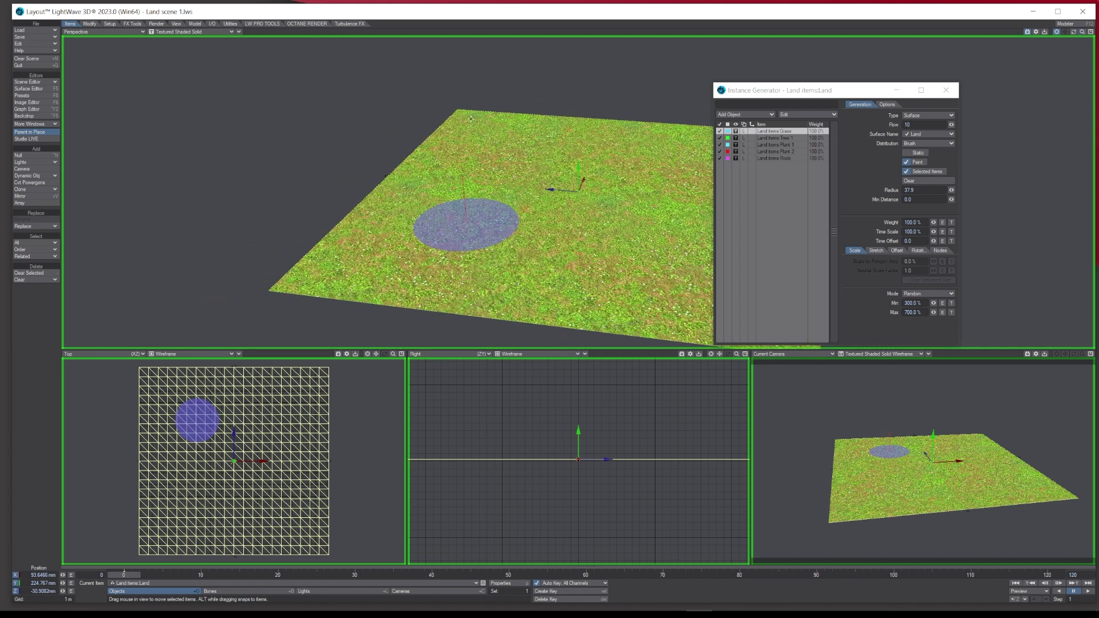
{"action": "mouse_move", "coordinate": [466, 118]}
{"action": "left_mouse_down"}
{"action": "mouse_move", "coordinate": [326, 277]}
{"action": "mouse_move", "coordinate": [397, 280]}
{"action": "mouse_move", "coordinate": [513, 115]}
{"action": "mouse_move", "coordinate": [416, 307]}
{"action": "left_mouse_up"}
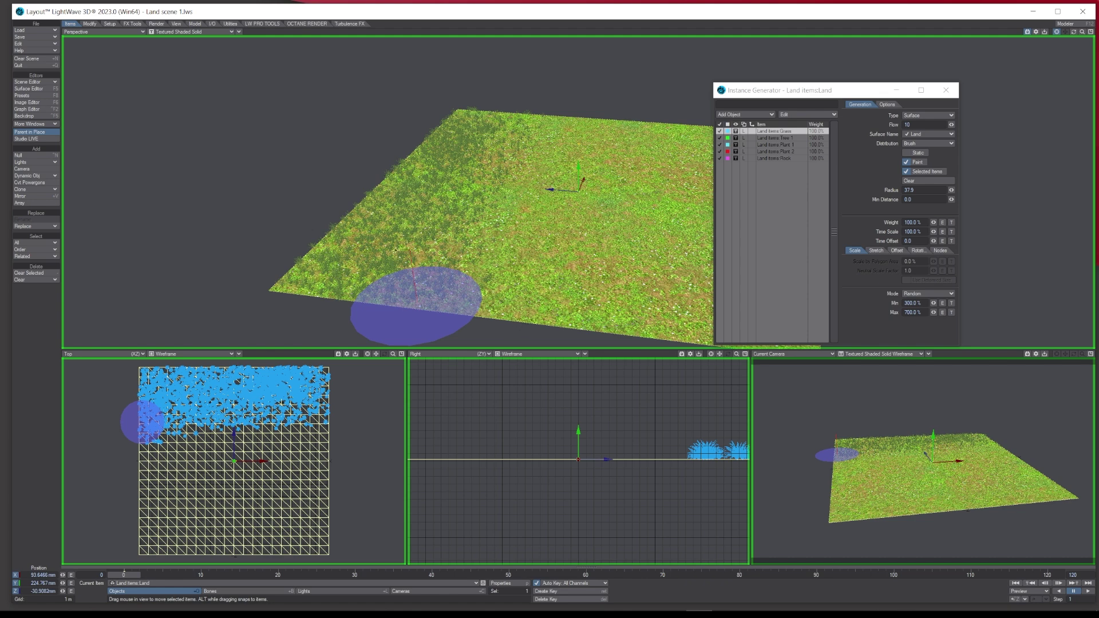
{"action": "mouse_move", "coordinate": [416, 307]}
{"action": "left_mouse_down"}
{"action": "mouse_move", "coordinate": [384, 244]}
{"action": "mouse_move", "coordinate": [400, 218]}
{"action": "mouse_move", "coordinate": [497, 127]}
{"action": "mouse_move", "coordinate": [534, 122]}
{"action": "mouse_move", "coordinate": [523, 148]}
{"action": "mouse_move", "coordinate": [462, 177]}
{"action": "mouse_move", "coordinate": [444, 269]}
{"action": "mouse_move", "coordinate": [371, 289]}
{"action": "mouse_move", "coordinate": [326, 286]}
{"action": "mouse_move", "coordinate": [314, 269]}
{"action": "mouse_move", "coordinate": [431, 156]}
{"action": "left_mouse_up"}
- Set the grass flow to 50 and paint over the same strip of land to make the grass denser
{"action": "double_click", "coordinate": [916, 125]}
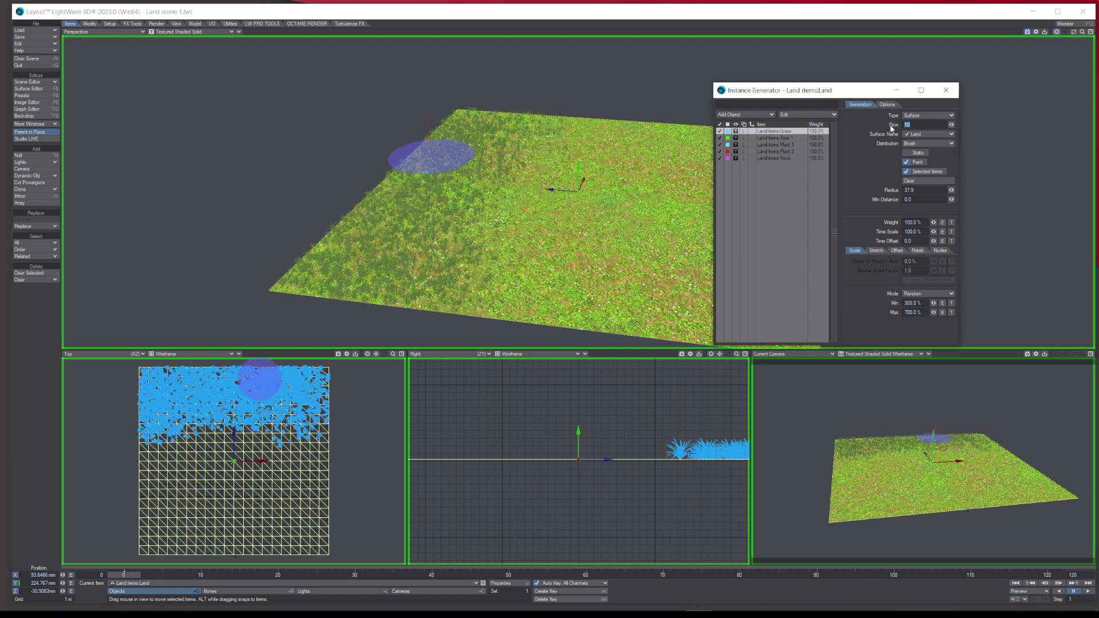
{"action": "type", "text": "50"}
{"action": "key", "text": "Tab"}
{"action": "mouse_move", "coordinate": [259, 379]}
{"action": "left_mouse_down"}
{"action": "mouse_move", "coordinate": [304, 384]}
{"action": "mouse_move", "coordinate": [322, 403]}
{"action": "mouse_move", "coordinate": [314, 416]}
{"action": "mouse_move", "coordinate": [307, 377]}
{"action": "mouse_move", "coordinate": [274, 381]}
{"action": "mouse_move", "coordinate": [268, 394]}
{"action": "mouse_move", "coordinate": [248, 379]}
{"action": "mouse_move", "coordinate": [154, 381]}
{"action": "mouse_move", "coordinate": [142, 402]}
{"action": "mouse_move", "coordinate": [161, 464]}
{"action": "mouse_move", "coordinate": [204, 421]}
{"action": "mouse_move", "coordinate": [326, 412]}
{"action": "mouse_move", "coordinate": [156, 478]}
{"action": "mouse_move", "coordinate": [174, 476]}
{"action": "mouse_move", "coordinate": [142, 461]}
{"action": "mouse_move", "coordinate": [173, 462]}
{"action": "mouse_move", "coordinate": [140, 476]}
{"action": "mouse_move", "coordinate": [166, 465]}
{"action": "mouse_move", "coordinate": [162, 447]}
{"action": "mouse_move", "coordinate": [209, 476]}
{"action": "mouse_move", "coordinate": [146, 469]}
{"action": "mouse_move", "coordinate": [213, 462]}
{"action": "mouse_move", "coordinate": [143, 453]}
{"action": "mouse_move", "coordinate": [221, 455]}
{"action": "left_mouse_up"}
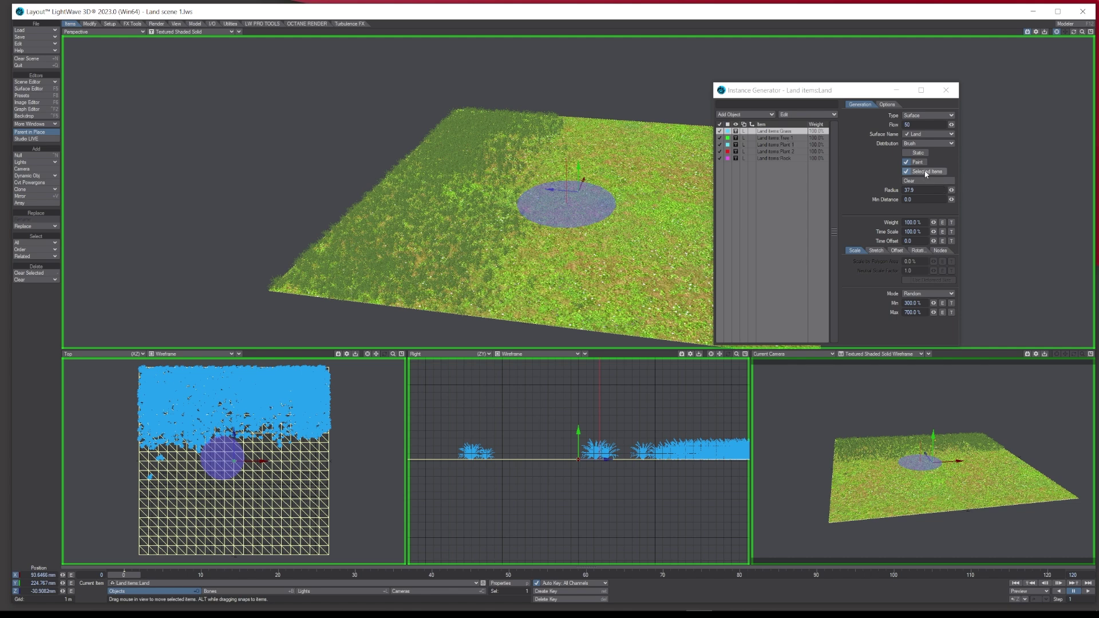
- Set the Plant 1 item's random scale to a maximum of 600% and a minimum of 300%
{"action": "left_click", "coordinate": [789, 145]}
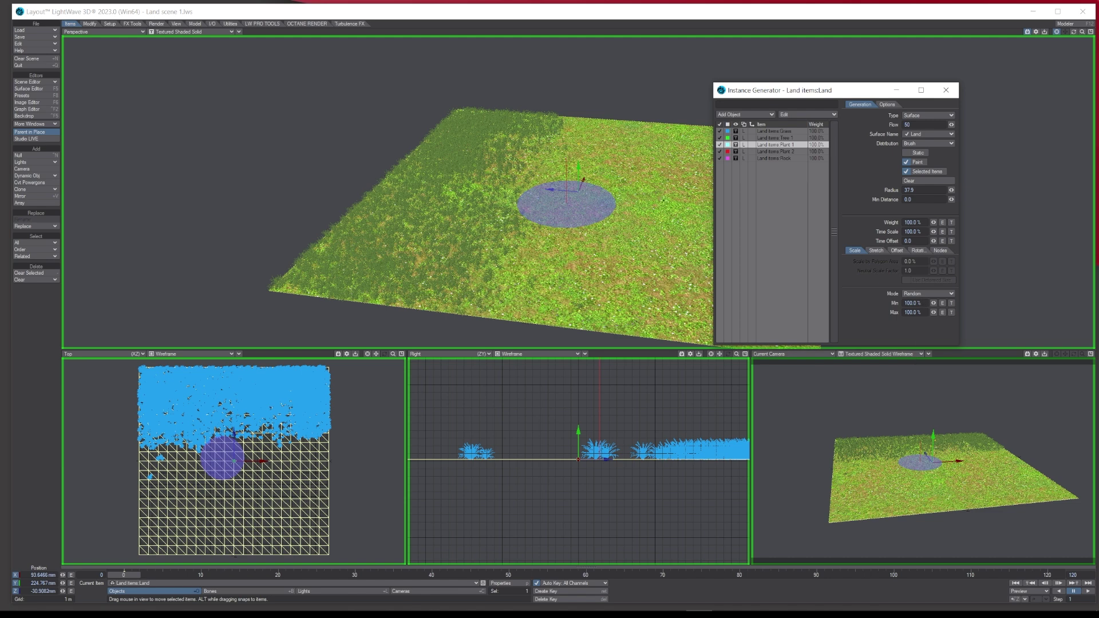
{"action": "left_click", "coordinate": [925, 314]}
{"action": "type", "text": "600"}
{"action": "key", "text": "Return"}
{"action": "left_click", "coordinate": [914, 303]}
{"action": "type", "text": "300"}
{"action": "key", "text": "Tab"}
- Set the flow to 10, scatter Plant 1 instances over the grass-covered strip, and turn paint mode off
{"action": "left_click", "coordinate": [917, 125]}
{"action": "type", "text": "10"}
{"action": "key", "text": "Tab"}
{"action": "left_click", "coordinate": [367, 262]}
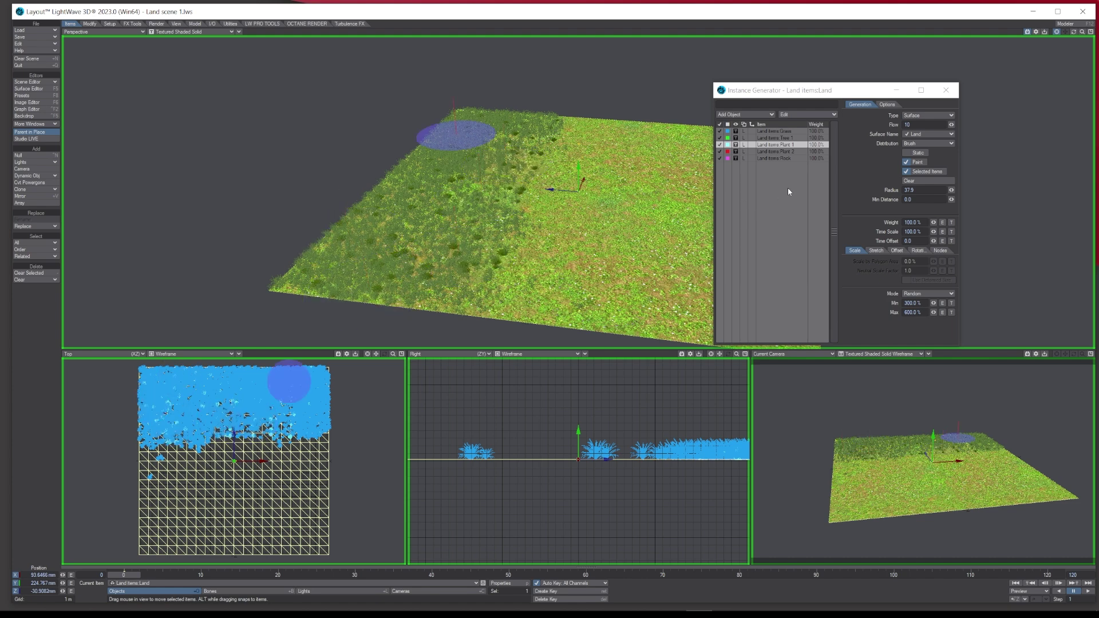
{"action": "left_click", "coordinate": [918, 162]}
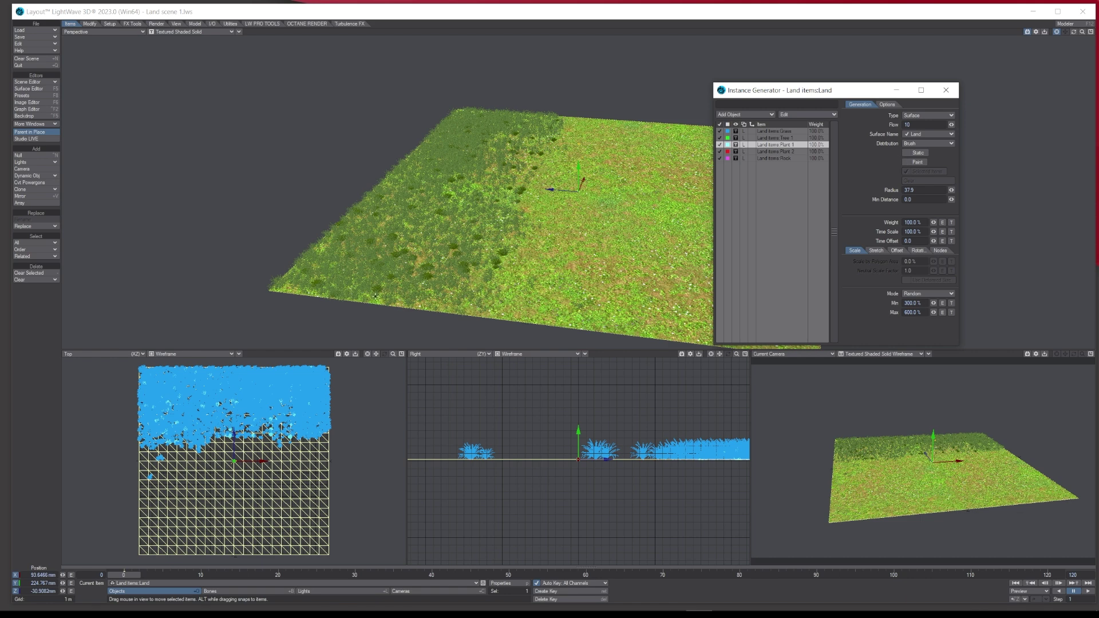
- Preview the combined grass and Plant 1 instances with VPR, and restore the Textured Shaded Solid display
{"action": "left_click", "coordinate": [189, 31]}
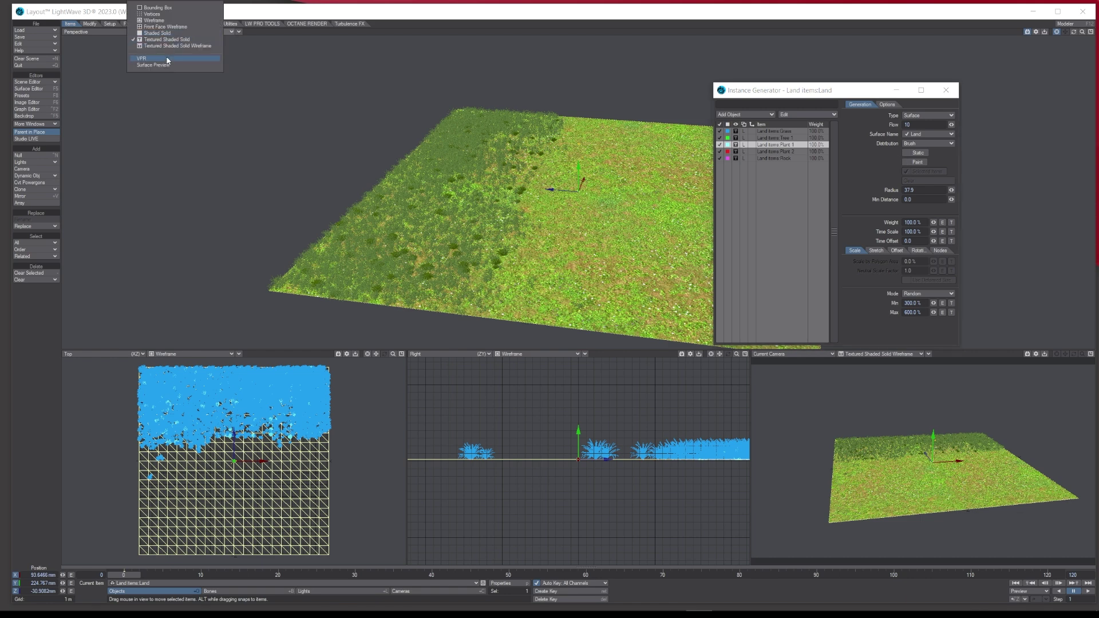
{"action": "left_click", "coordinate": [184, 59]}
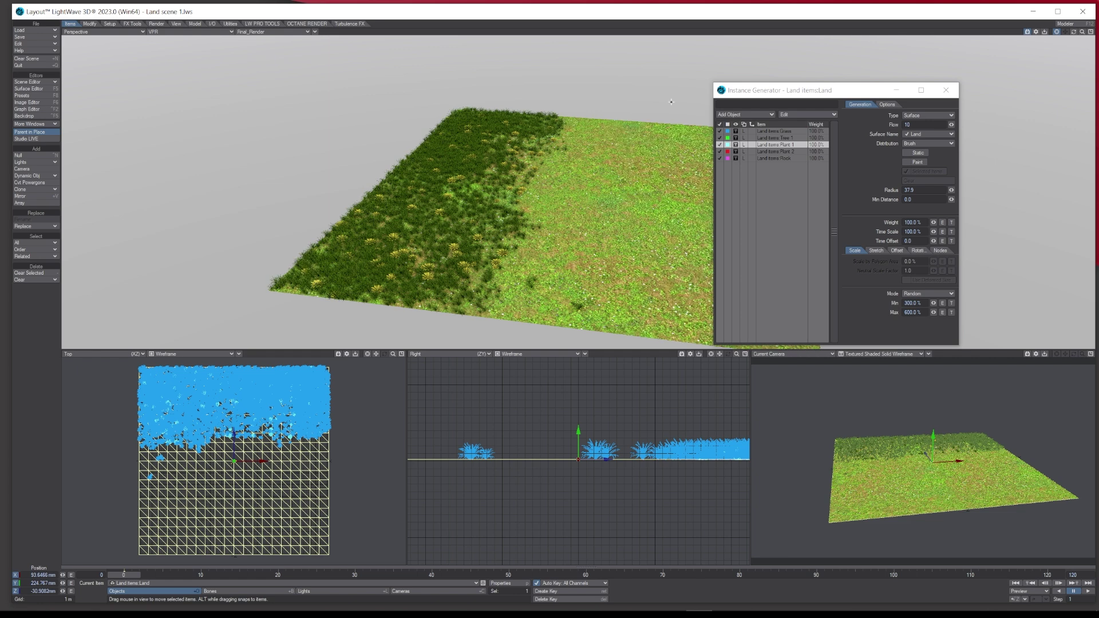
{"action": "left_click", "coordinate": [195, 33]}
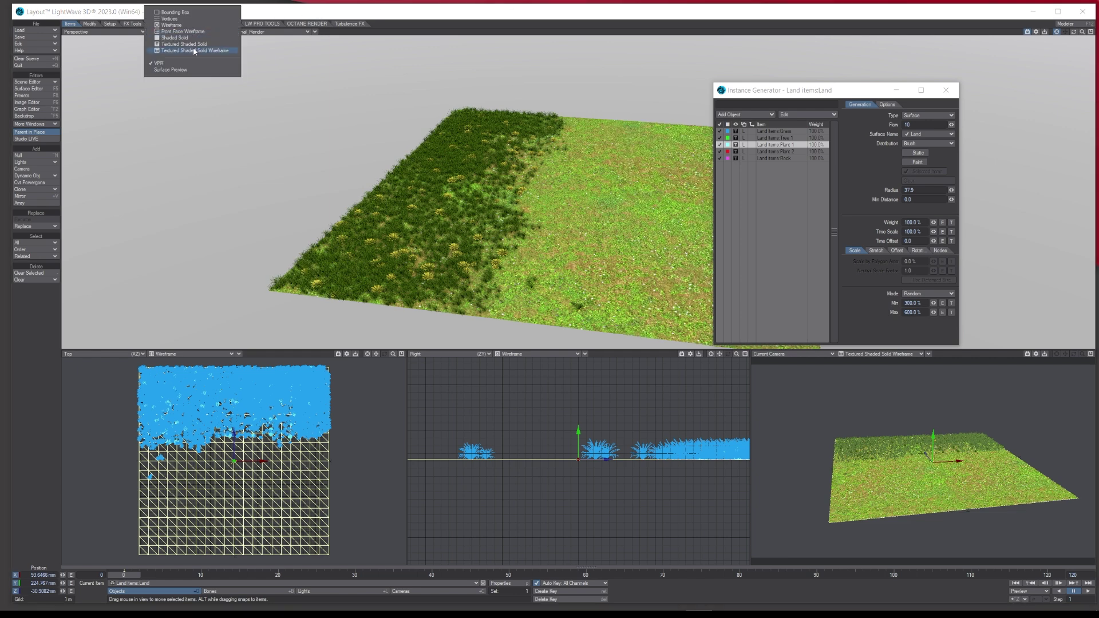
{"action": "left_click", "coordinate": [189, 44]}
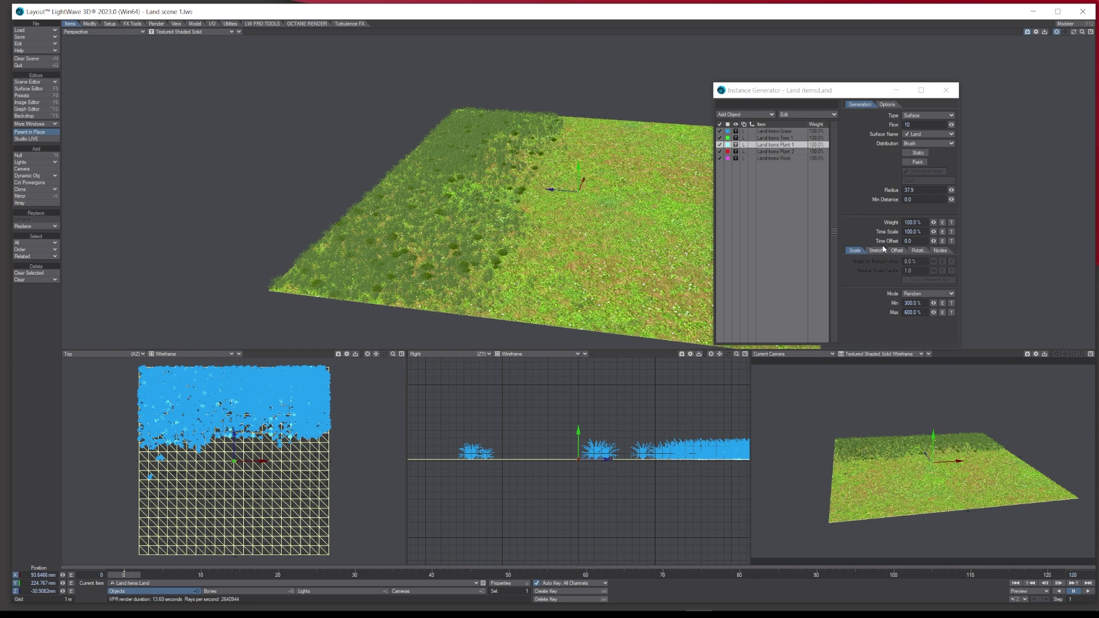
- Set the Grass item's rotation alignment to Normals
{"action": "left_click", "coordinate": [770, 132]}
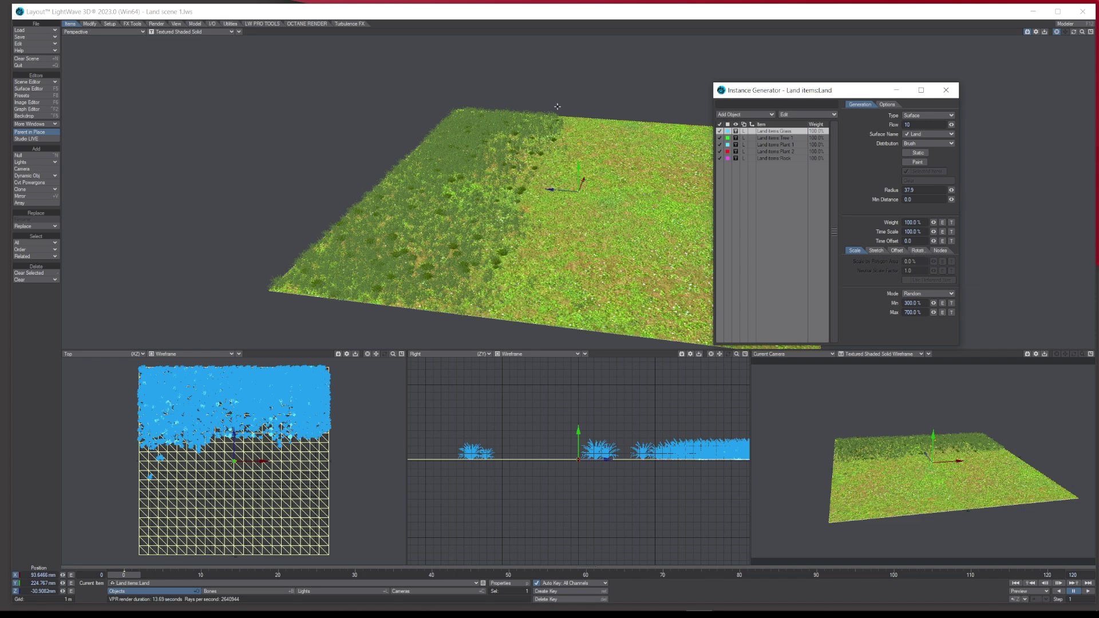
{"action": "left_click", "coordinate": [917, 251]}
{"action": "left_click", "coordinate": [912, 263]}
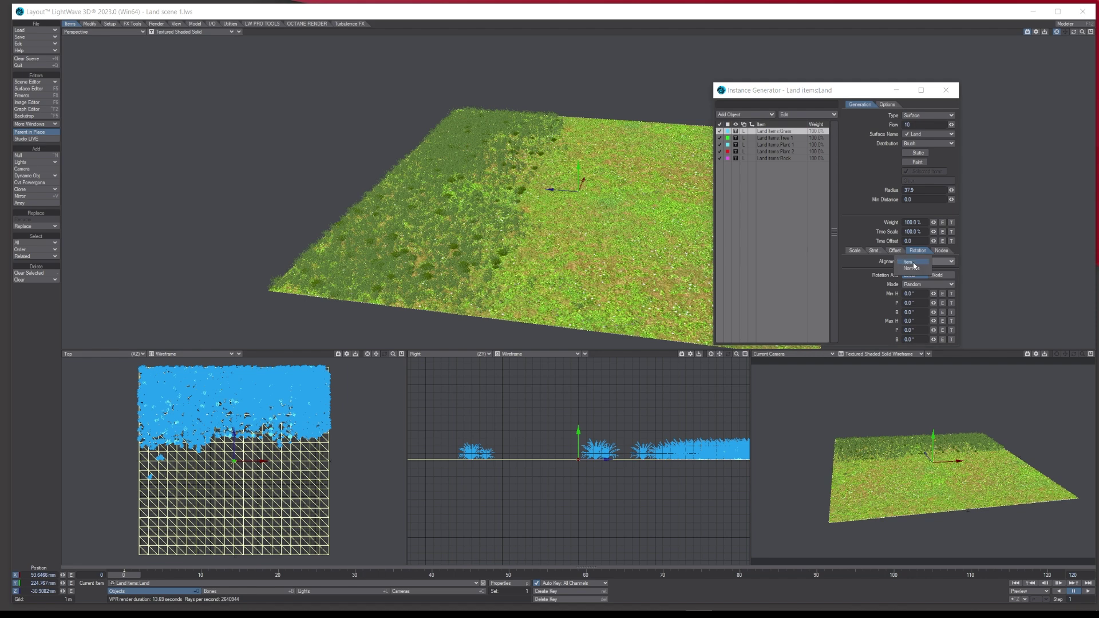
{"action": "left_click", "coordinate": [914, 268]}
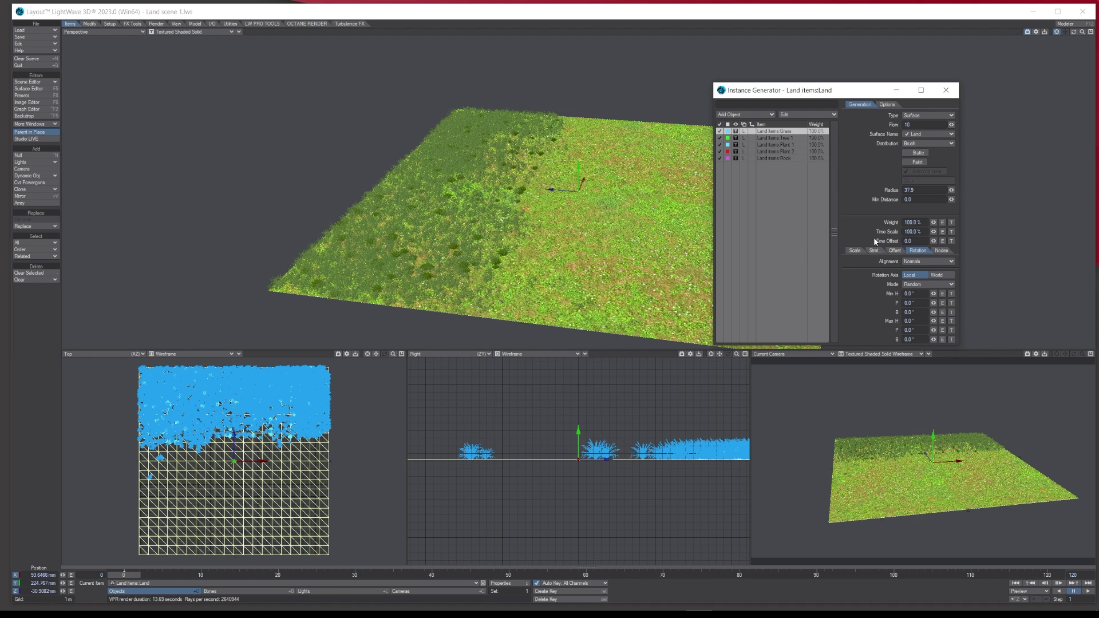
- Set the rotation alignment of the Plant 1, Plant 2 and Rock items to Normals
{"action": "left_click", "coordinate": [784, 146]}
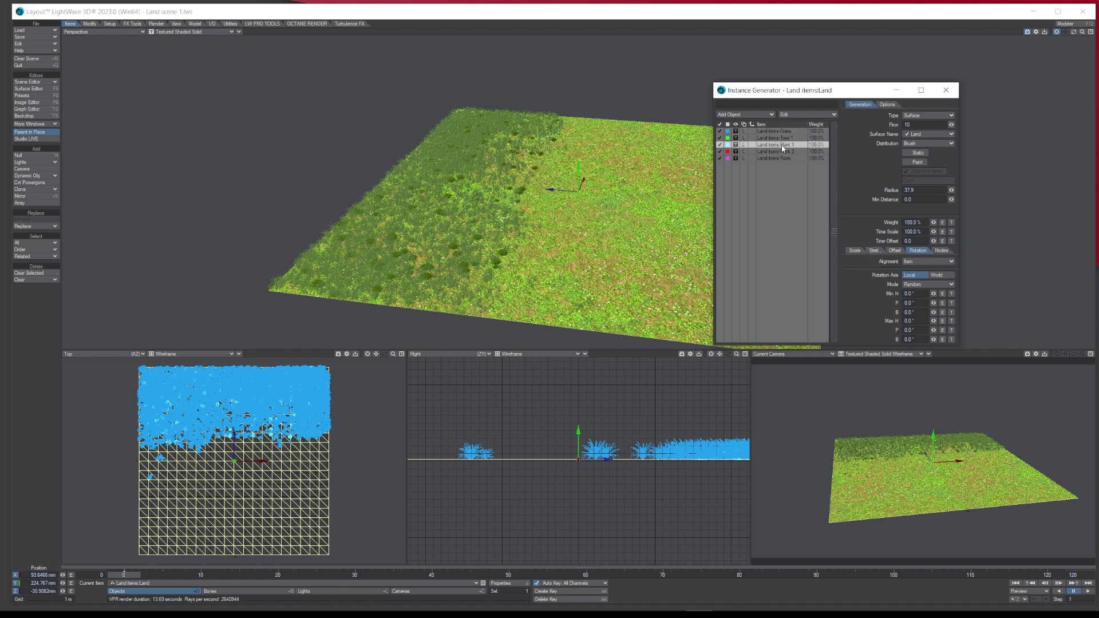
{"action": "left_click", "coordinate": [928, 261]}
{"action": "left_click", "coordinate": [922, 255]}
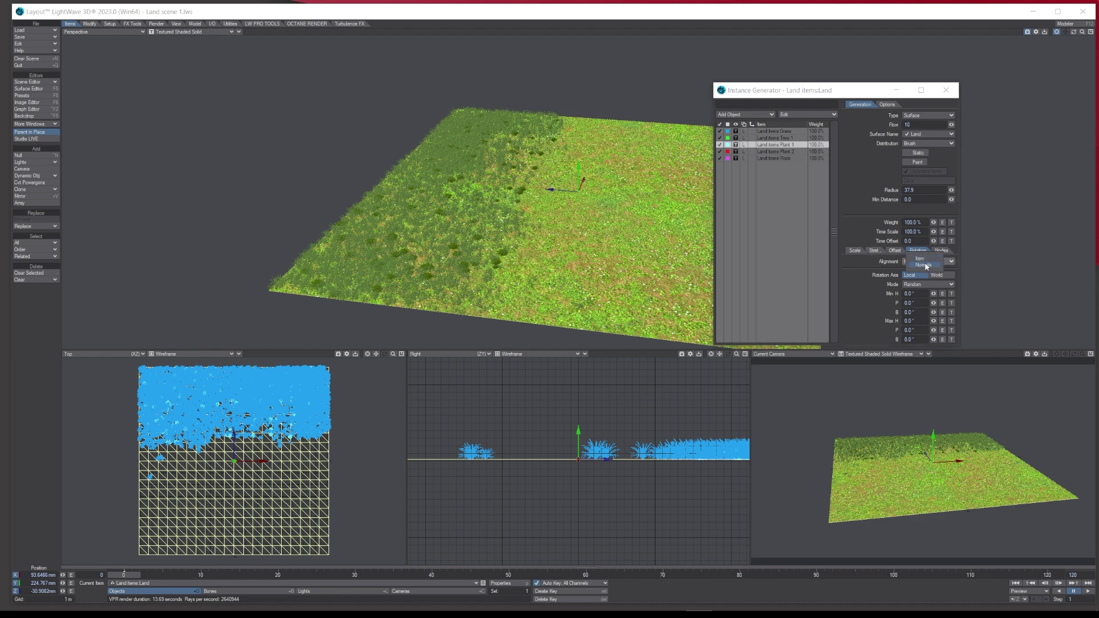
{"action": "left_click", "coordinate": [788, 153]}
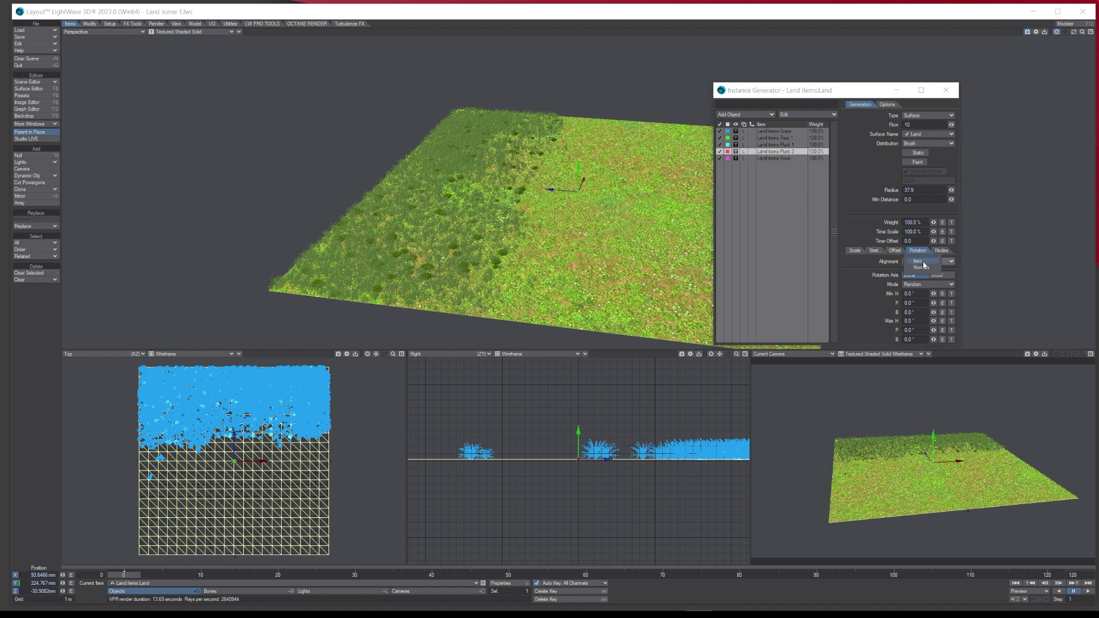
{"action": "left_click", "coordinate": [787, 159]}
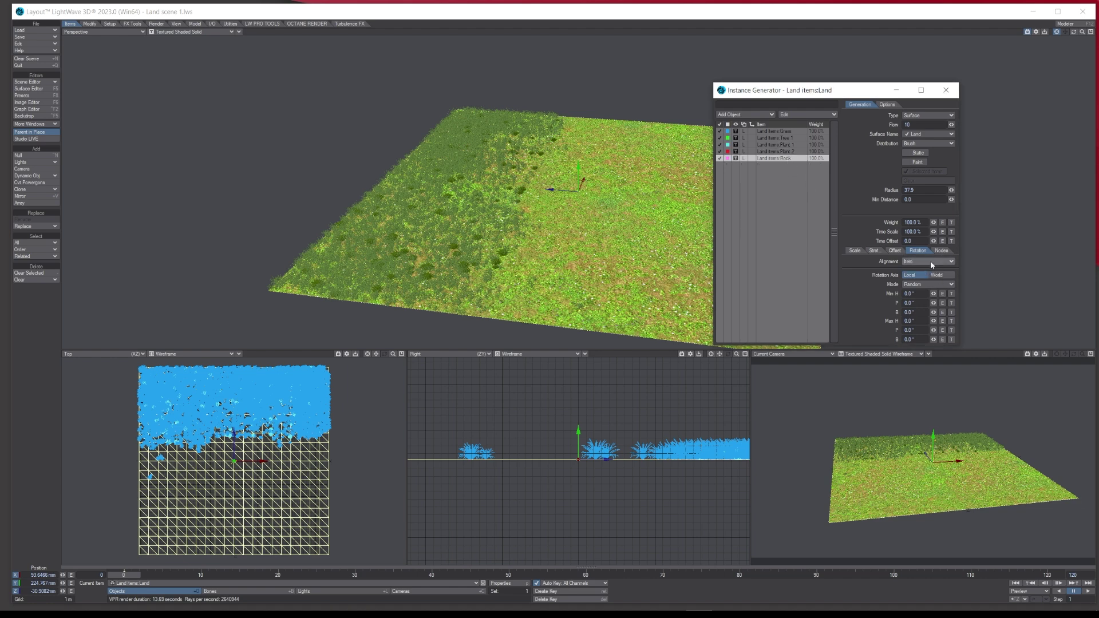
{"action": "left_click", "coordinate": [930, 260]}
{"action": "left_click", "coordinate": [921, 254]}
- Check the alignment of both plant items and set the Tree 1 item's rotation alignment to Normals
{"action": "left_click", "coordinate": [782, 145]}
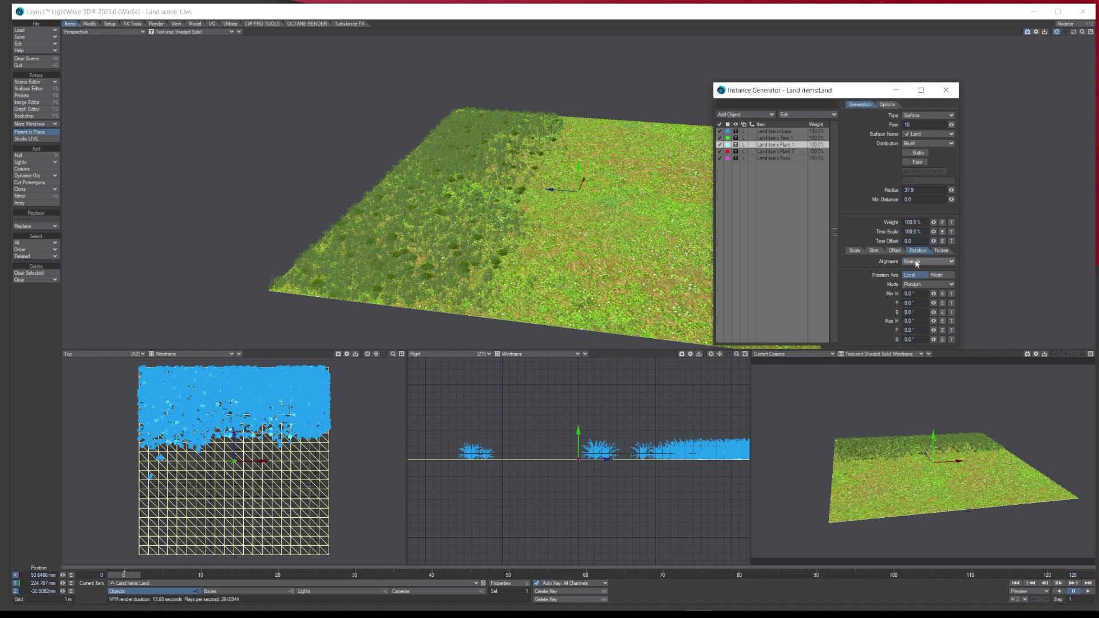
{"action": "left_click", "coordinate": [789, 152]}
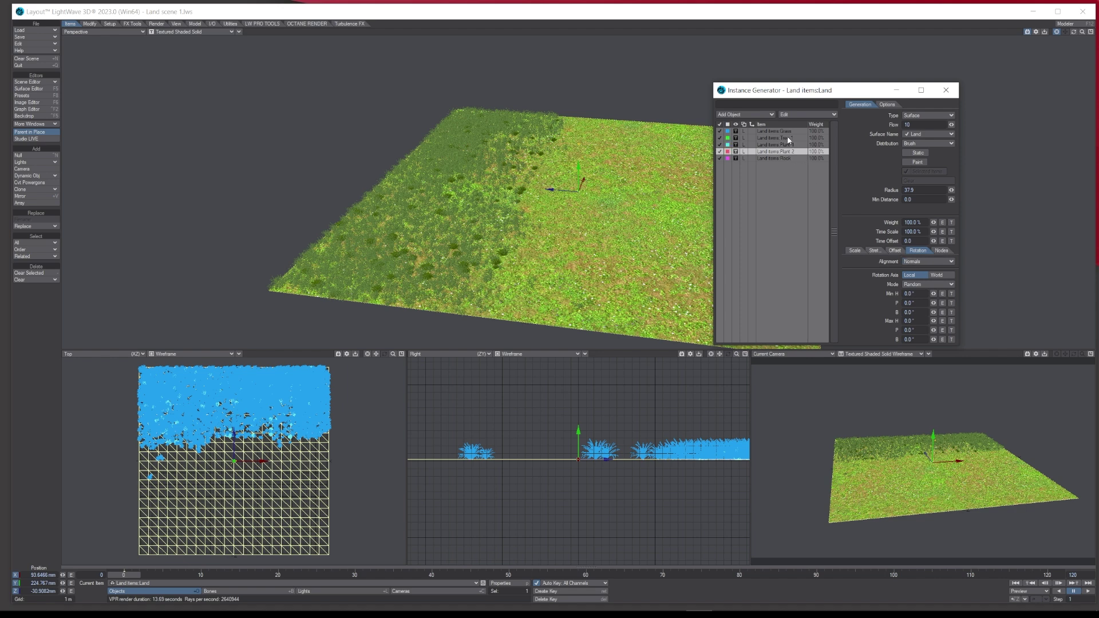
{"action": "left_click", "coordinate": [788, 140]}
{"action": "left_click", "coordinate": [916, 261]}
{"action": "left_click", "coordinate": [912, 259]}
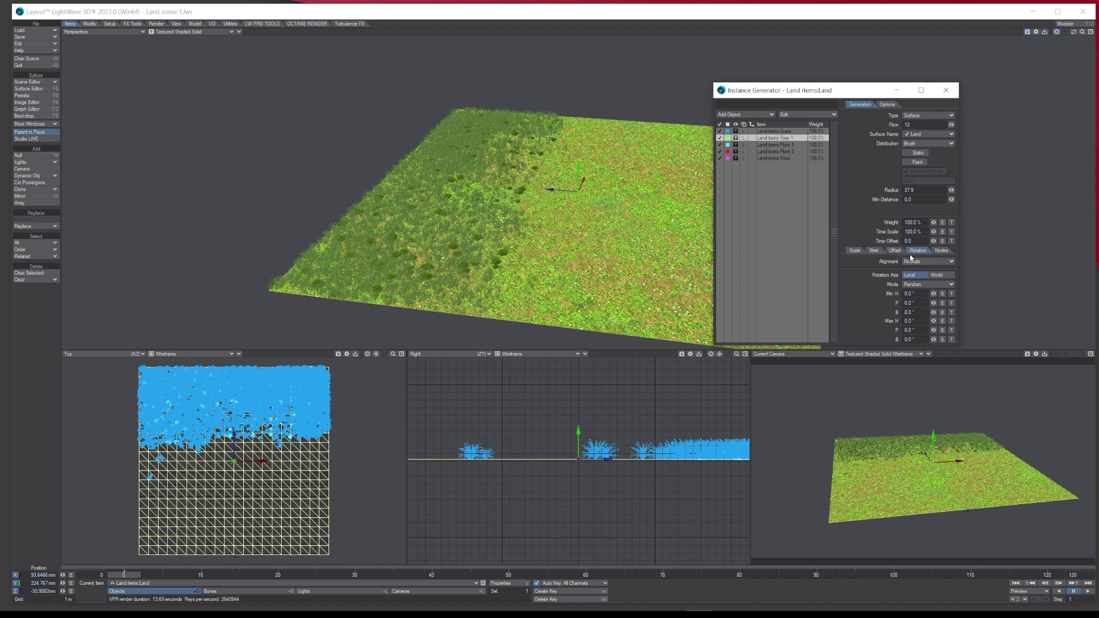
{"action": "left_click", "coordinate": [784, 132]}
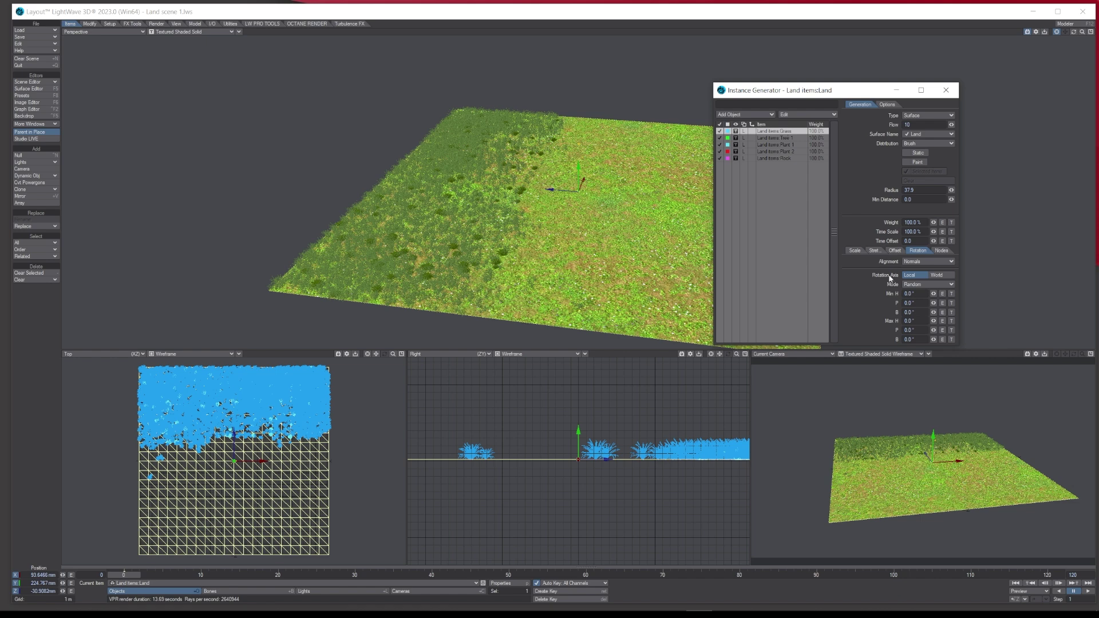
- Turn on paint mode for the Plant 2 item, set the flow to 5 and brush over the grass-covered strip
{"action": "left_click", "coordinate": [793, 152]}
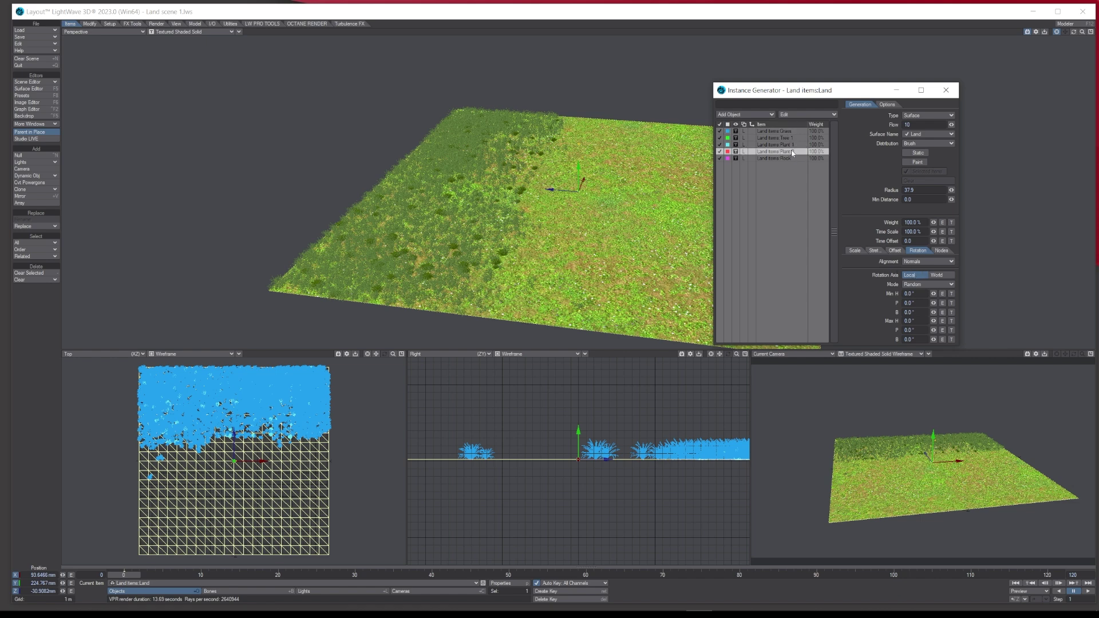
{"action": "left_click", "coordinate": [917, 162]}
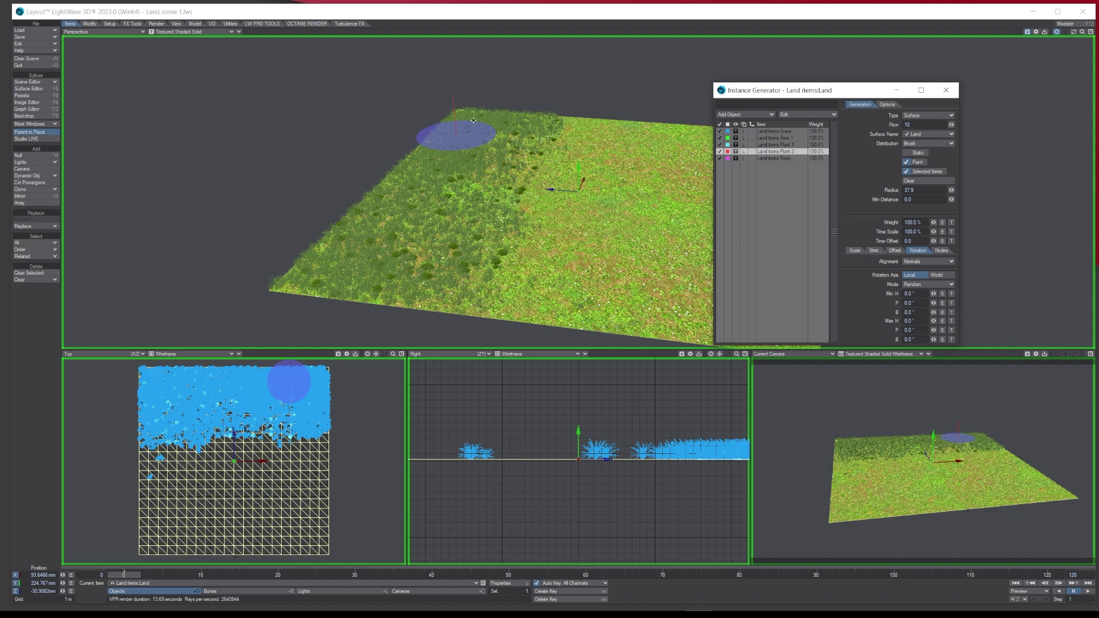
{"action": "left_click", "coordinate": [889, 127]}
{"action": "type", "text": "5"}
{"action": "key", "text": "Tab"}
{"action": "left_click", "coordinate": [332, 276]}
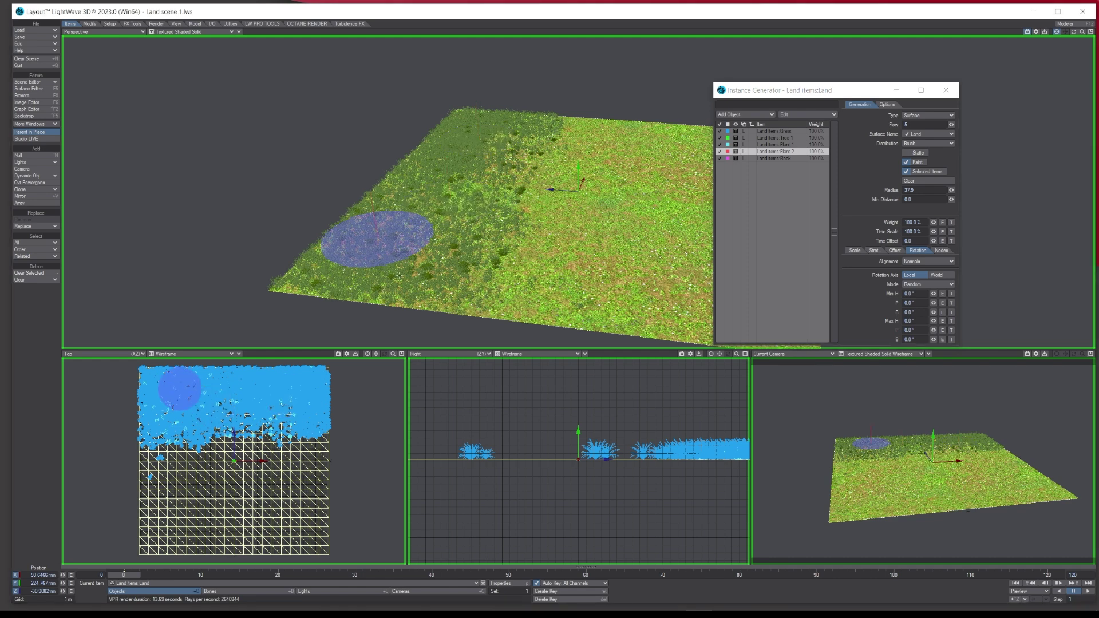
- Set Plant 2's random scale to a minimum of 400% and a maximum of 750%, and paint instances on the grass strip
{"action": "left_click", "coordinate": [854, 251]}
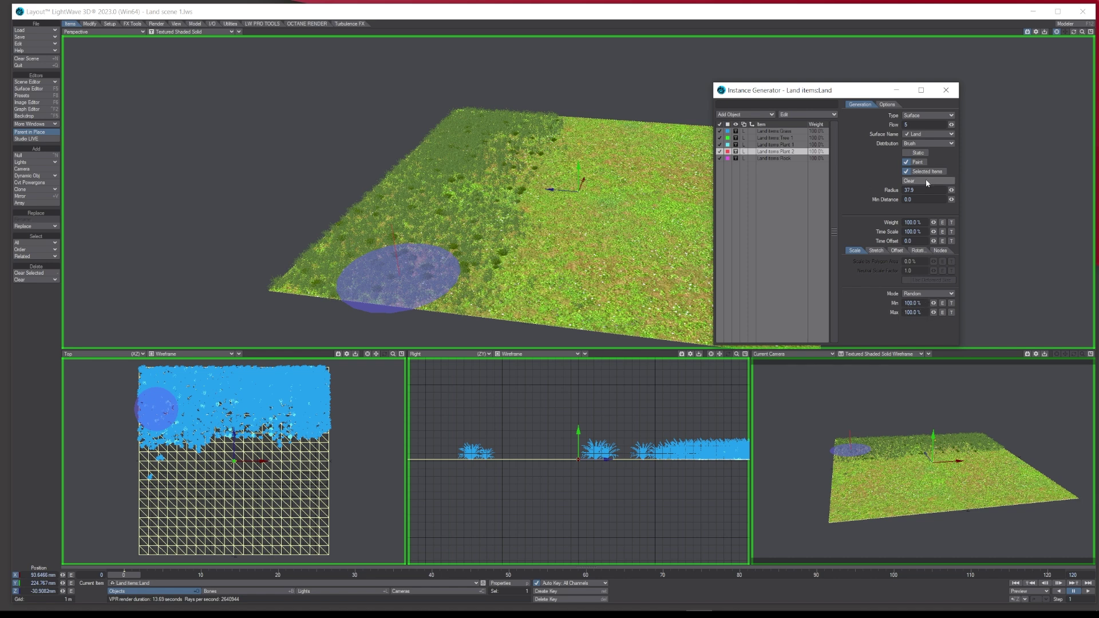
{"action": "left_click", "coordinate": [915, 312]}
{"action": "type", "text": "750"}
{"action": "key", "text": "Return"}
{"action": "key", "text": "Tab"}
{"action": "left_click", "coordinate": [395, 261]}
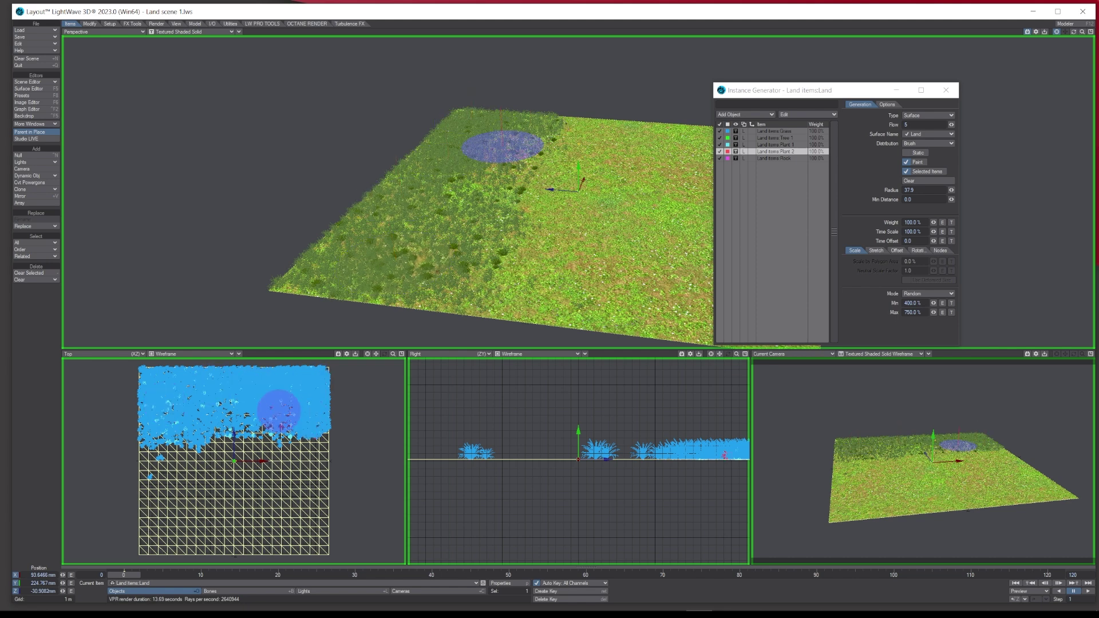
- Raise the flow to 15 and paint more Plant 2 instances across the grass-covered strip
{"action": "left_click", "coordinate": [916, 124]}
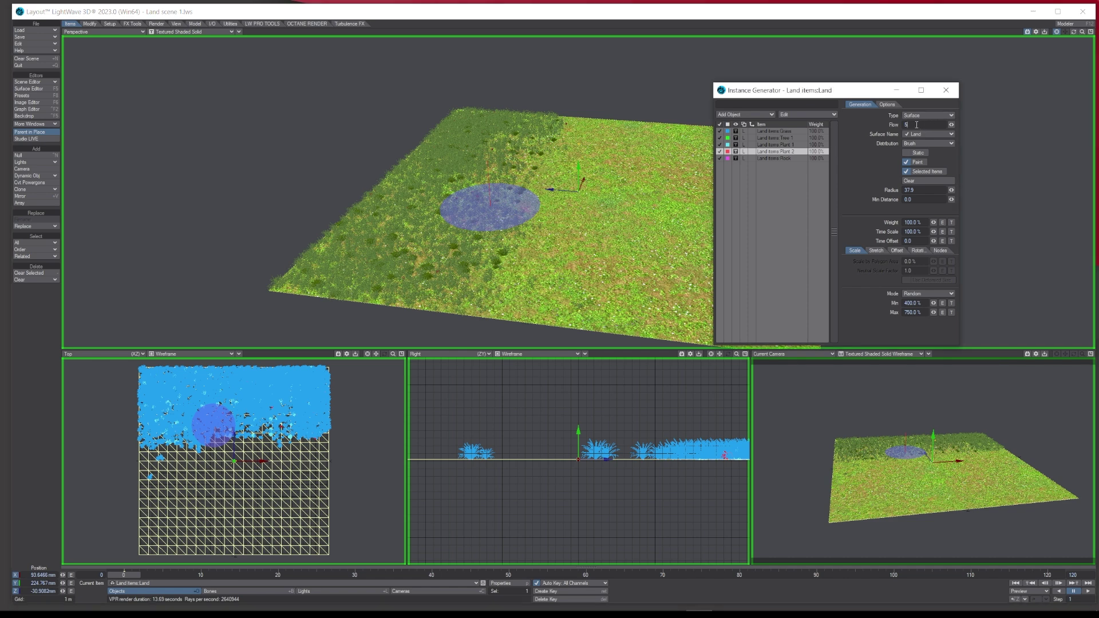
{"action": "type", "text": "15"}
{"action": "key", "text": "Tab"}
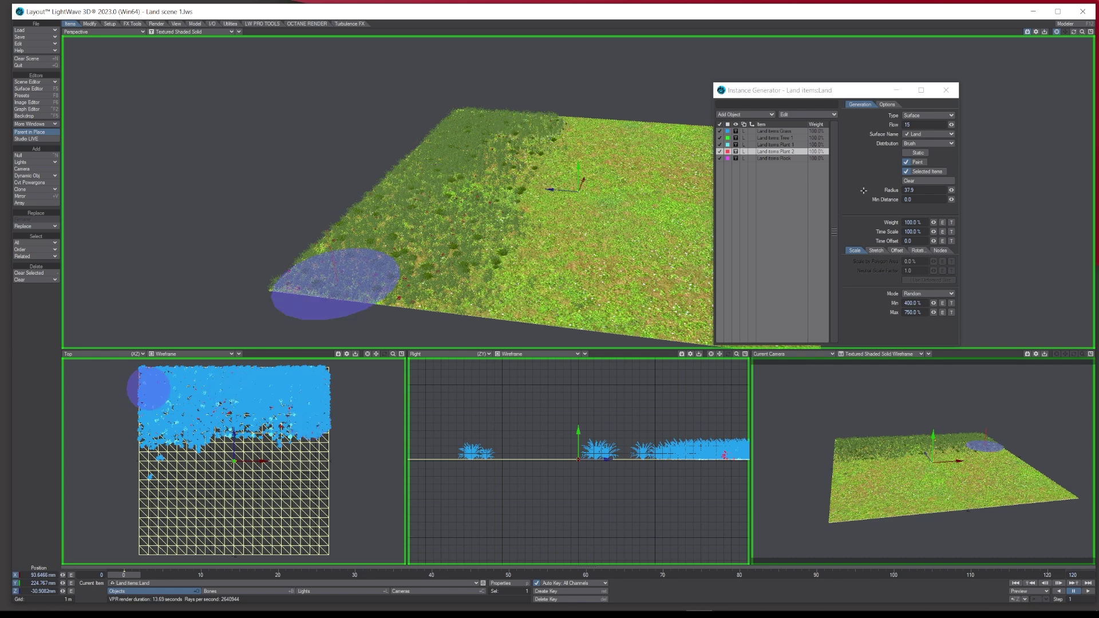
- Set the flow to 1 for the Tree 1 item, place a tree near the far corner of the grass strip, and turn paint mode off
{"action": "left_click", "coordinate": [793, 139]}
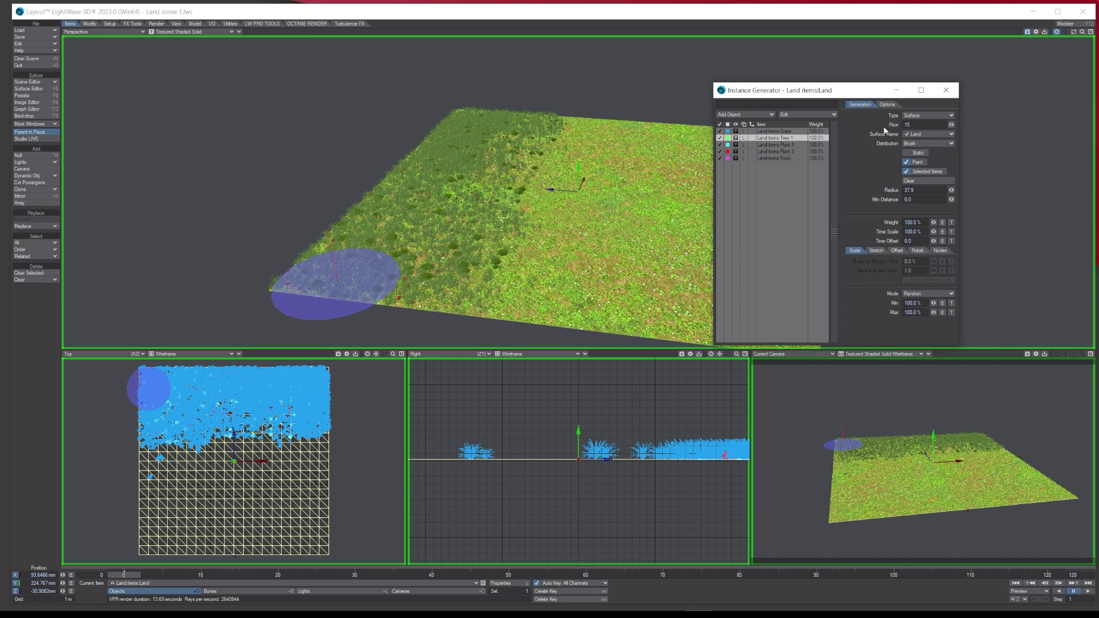
{"action": "key", "text": "Return"}
{"action": "type", "text": "1"}
{"action": "key", "text": "Tab"}
{"action": "left_click", "coordinate": [469, 119]}
{"action": "left_click", "coordinate": [469, 119]}
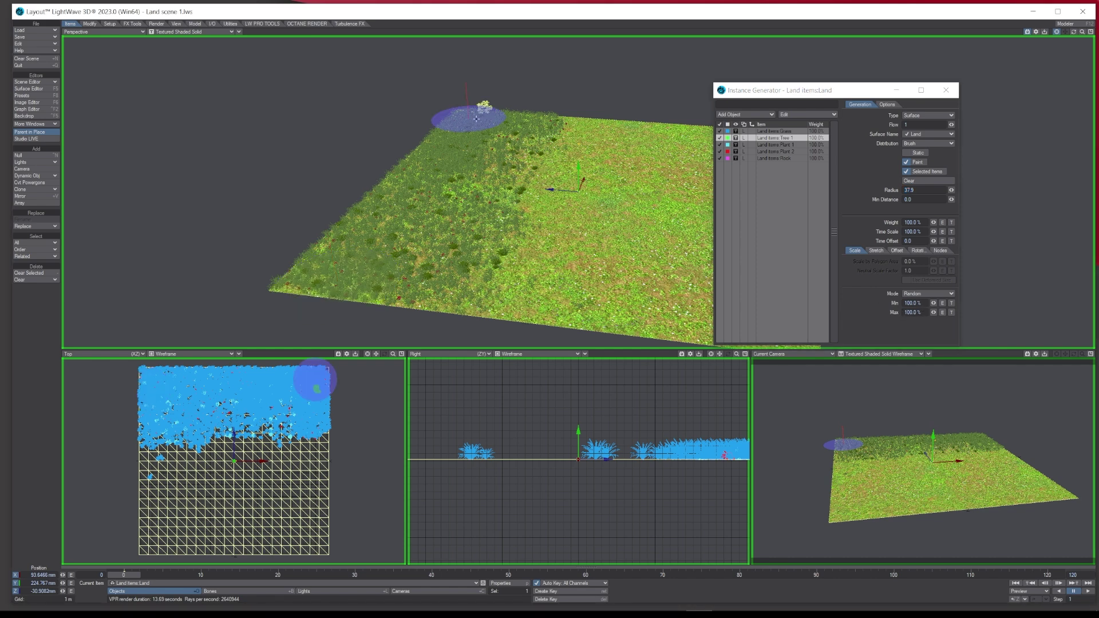
{"action": "left_click", "coordinate": [911, 162]}
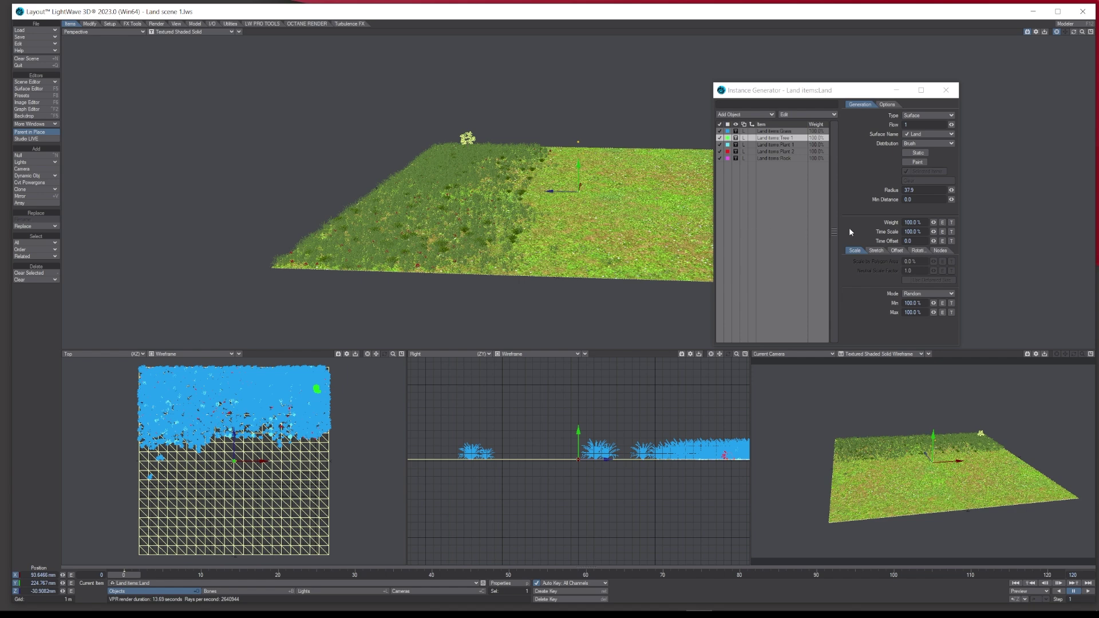
- Display the Grass object as Textured Solid through the Scene Editor, examine its base against the pivot in the Right view, and hide it again
{"action": "left_click", "coordinate": [27, 82]}
{"action": "left_click_drag", "start_coordinate": [202, 57], "coordinate": [227, 55]}
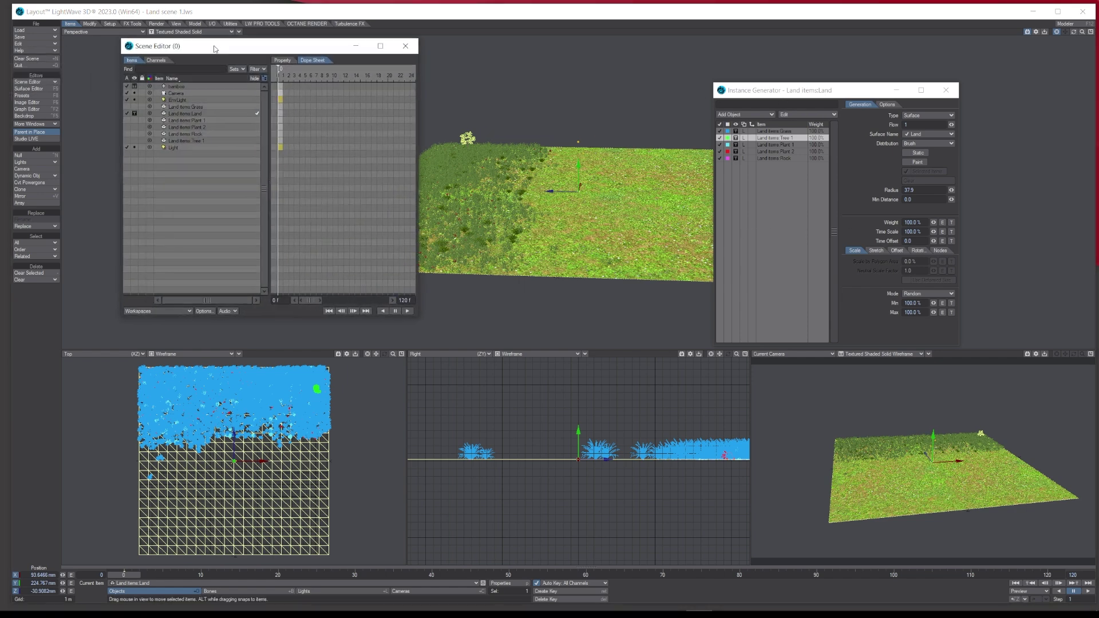
{"action": "left_click", "coordinate": [201, 109]}
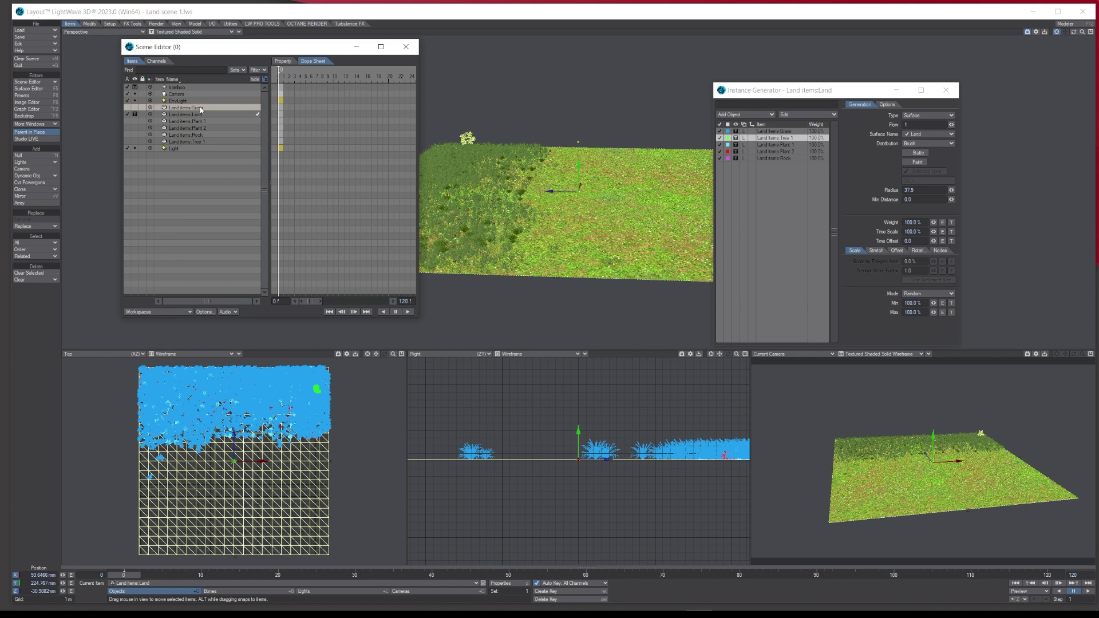
{"action": "left_click", "coordinate": [135, 110]}
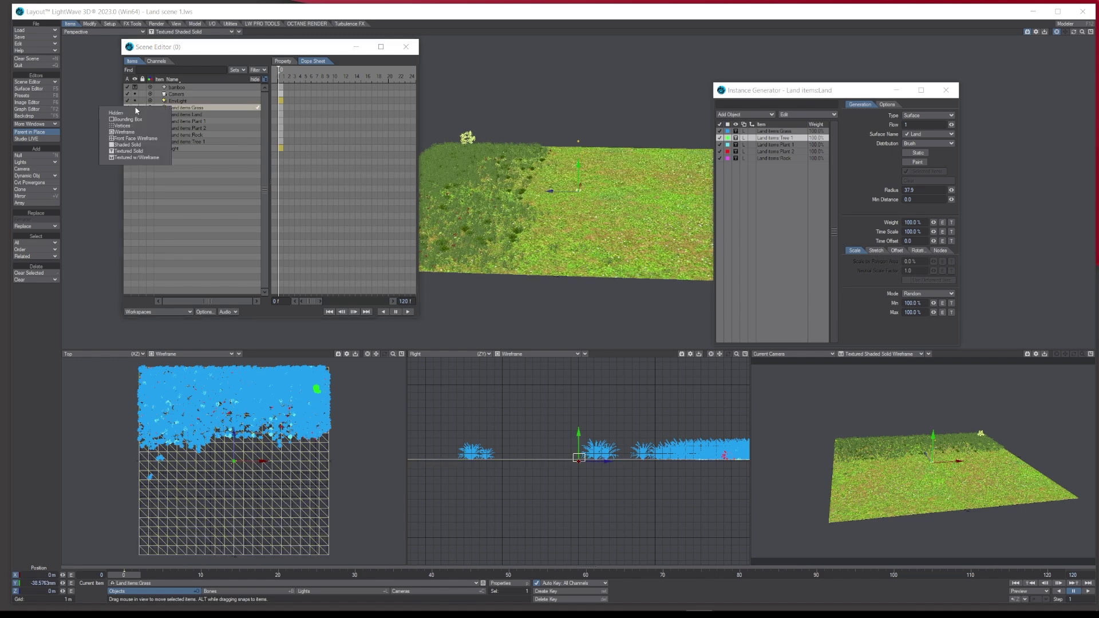
{"action": "left_click", "coordinate": [134, 152]}
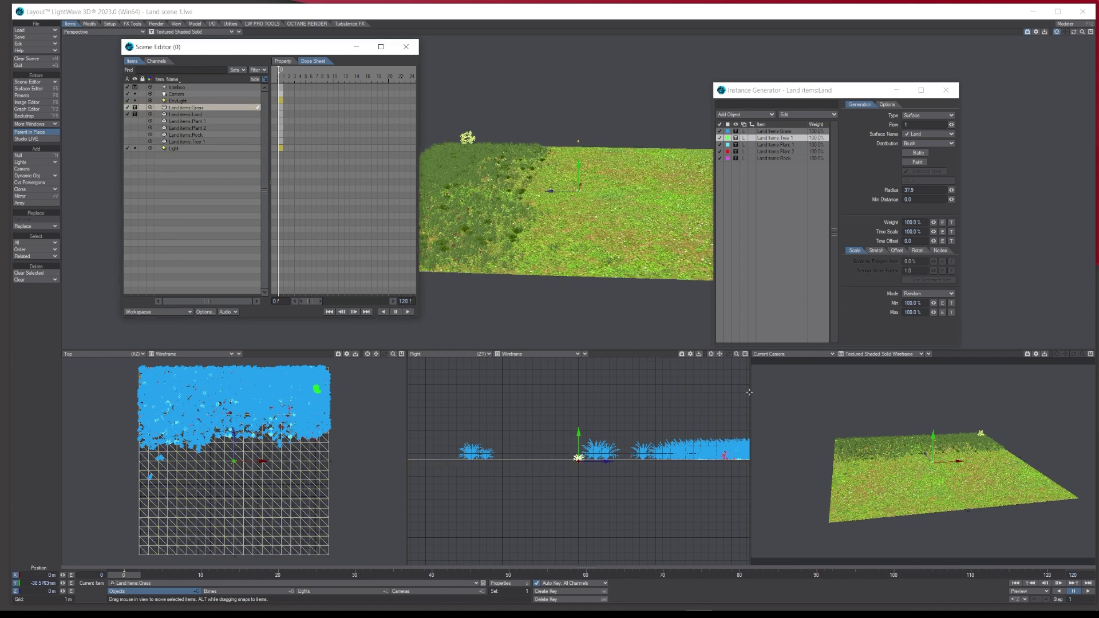
{"action": "left_click_drag", "start_coordinate": [737, 353], "coordinate": [744, 386]}
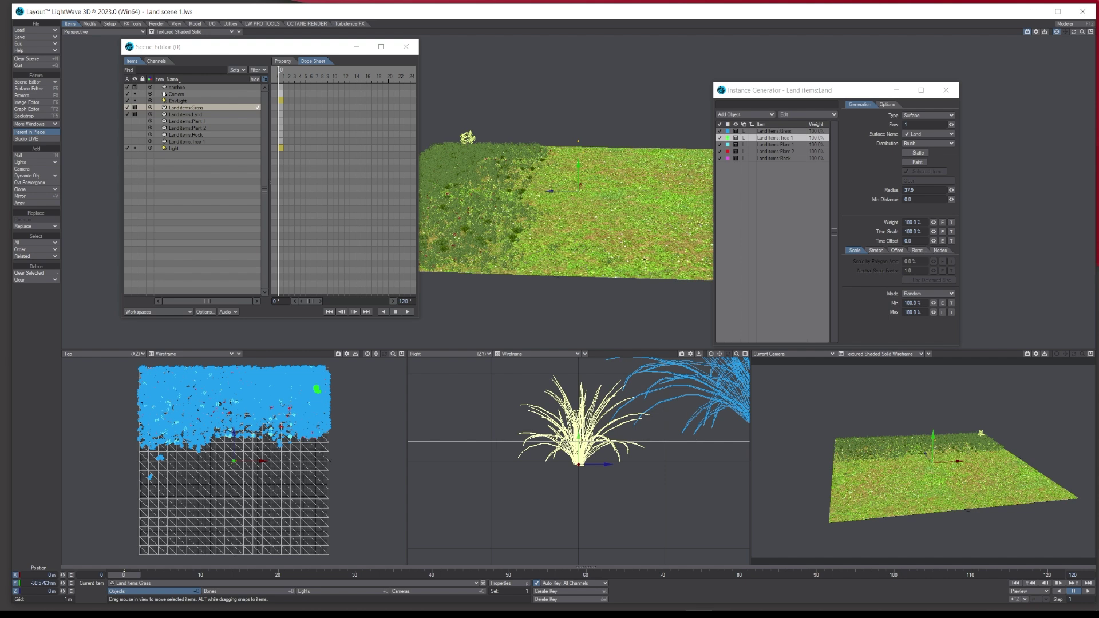
{"action": "left_click", "coordinate": [135, 108]}
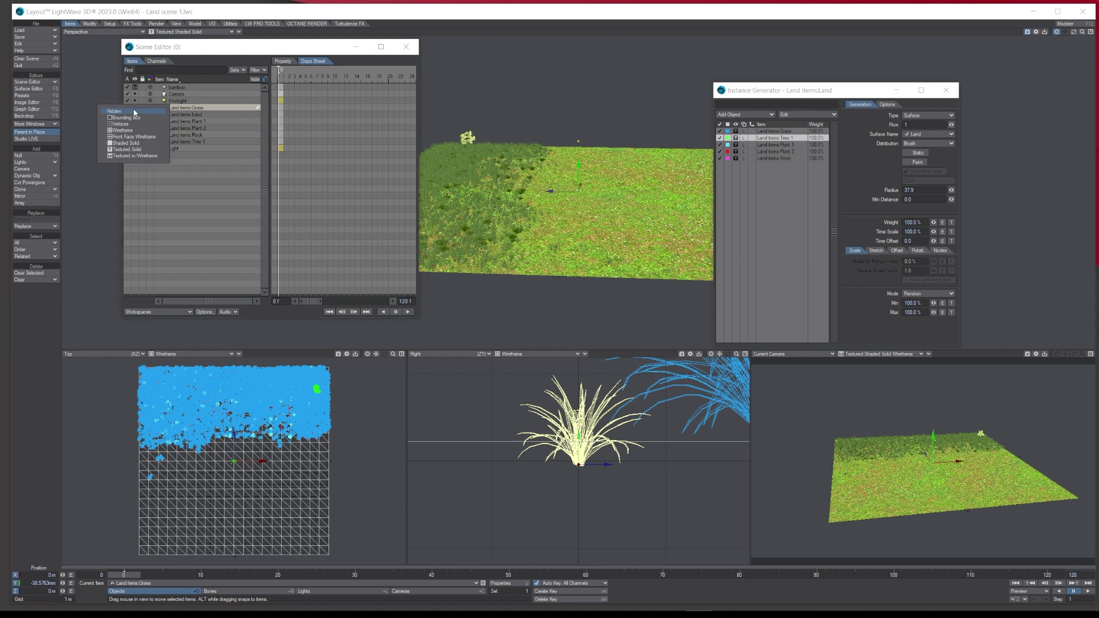
{"action": "left_click", "coordinate": [135, 114]}
- Display the Plant 2 object as Textured Solid to examine its base and pivot, and hide it again
{"action": "left_click", "coordinate": [164, 129]}
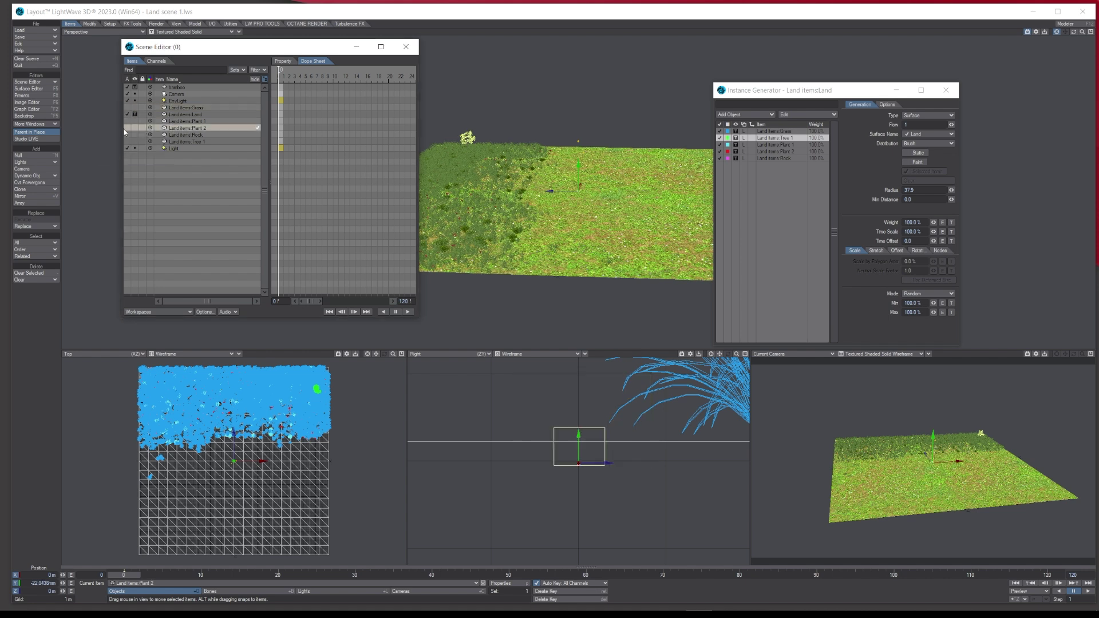
{"action": "left_click", "coordinate": [135, 127]}
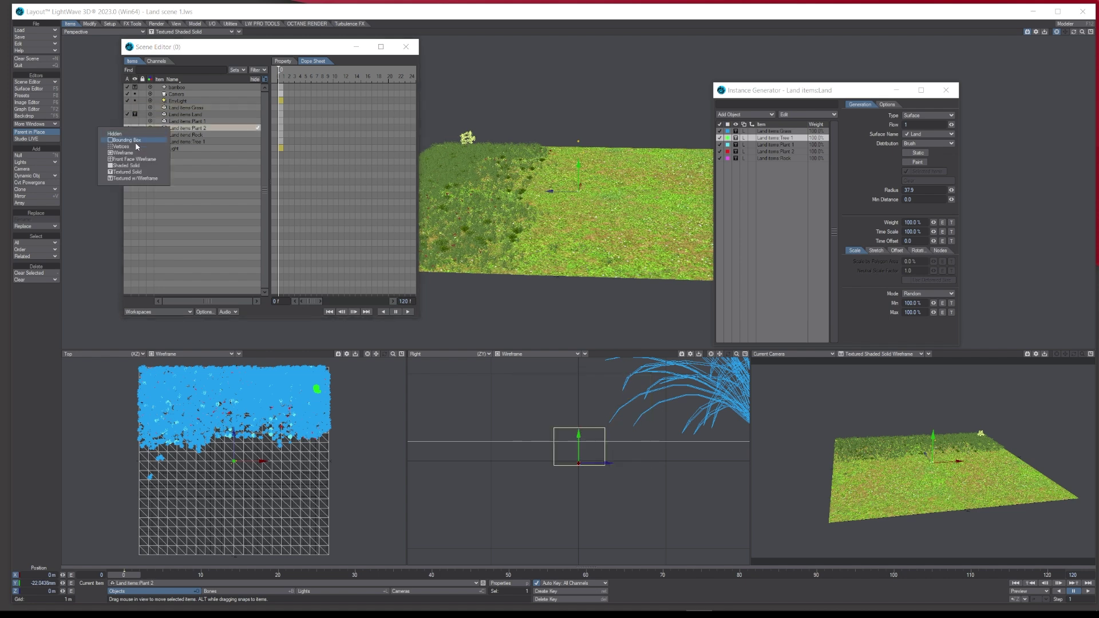
{"action": "left_click", "coordinate": [137, 173]}
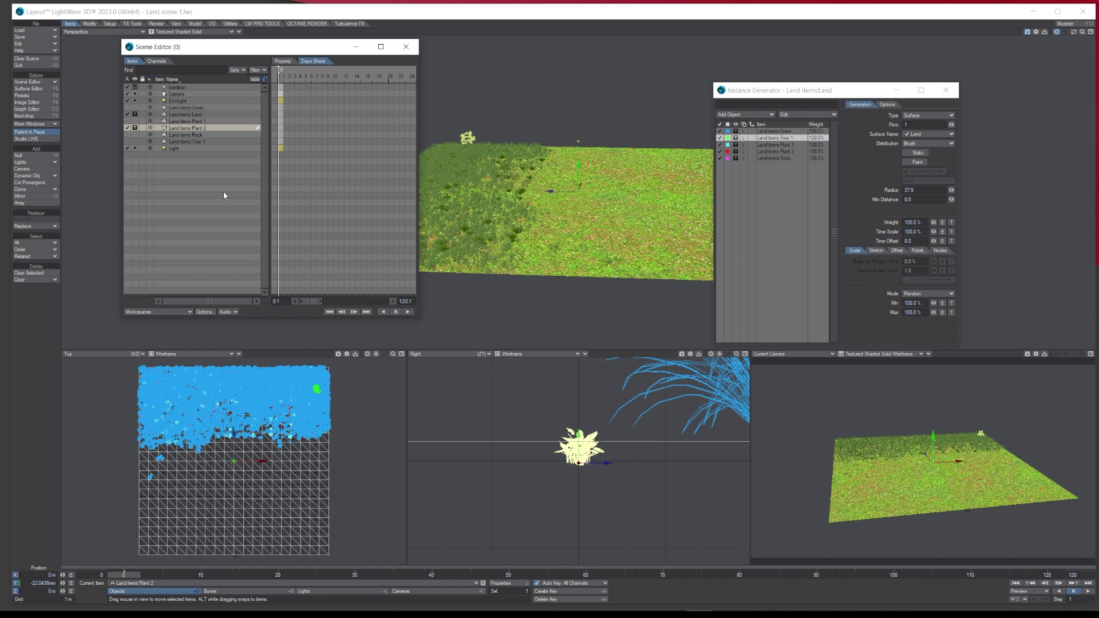
{"action": "left_click", "coordinate": [135, 128]}
{"action": "left_click", "coordinate": [136, 135]}
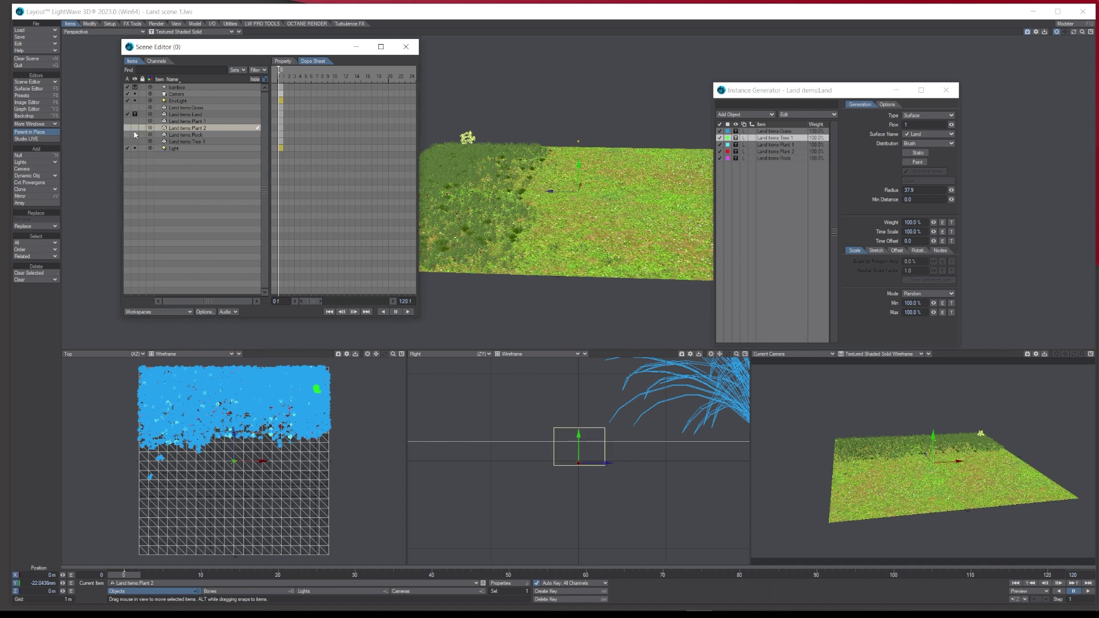
- Display the Plant 1 object as Textured Solid to examine its base and pivot, and hide it again
{"action": "left_click", "coordinate": [188, 121]}
{"action": "left_click", "coordinate": [135, 121]}
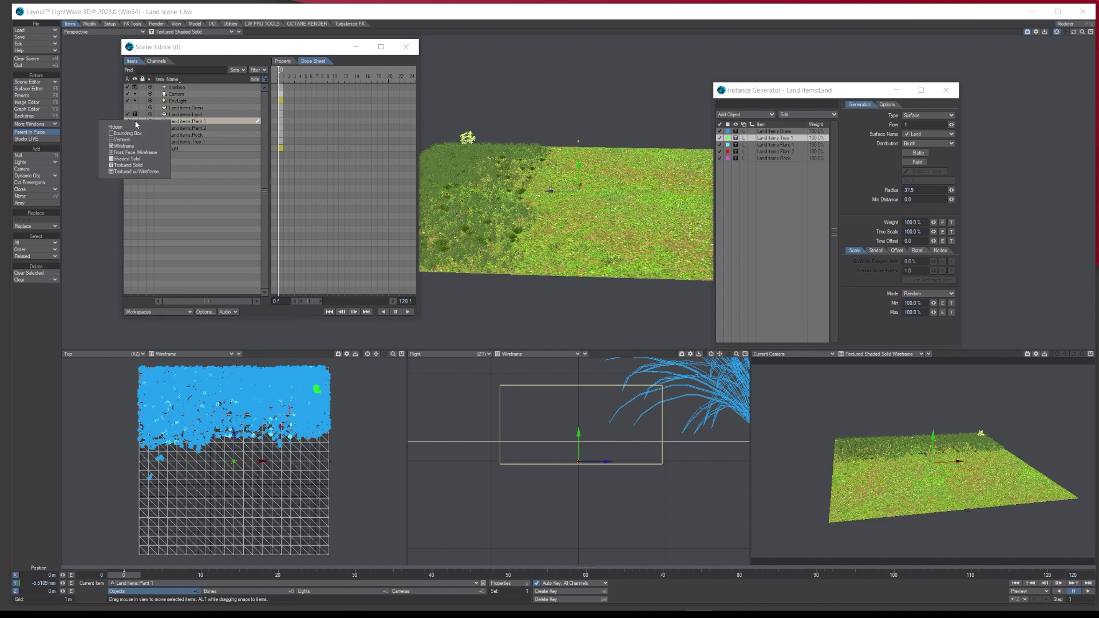
{"action": "left_click", "coordinate": [137, 166]}
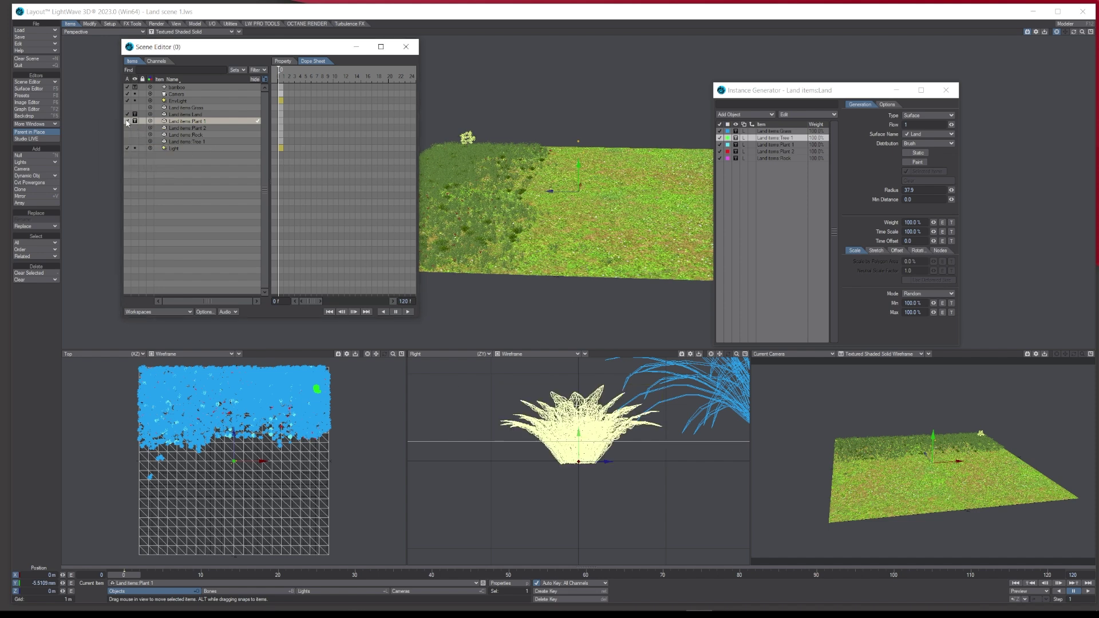
{"action": "left_click", "coordinate": [137, 122]}
{"action": "left_click", "coordinate": [134, 131]}
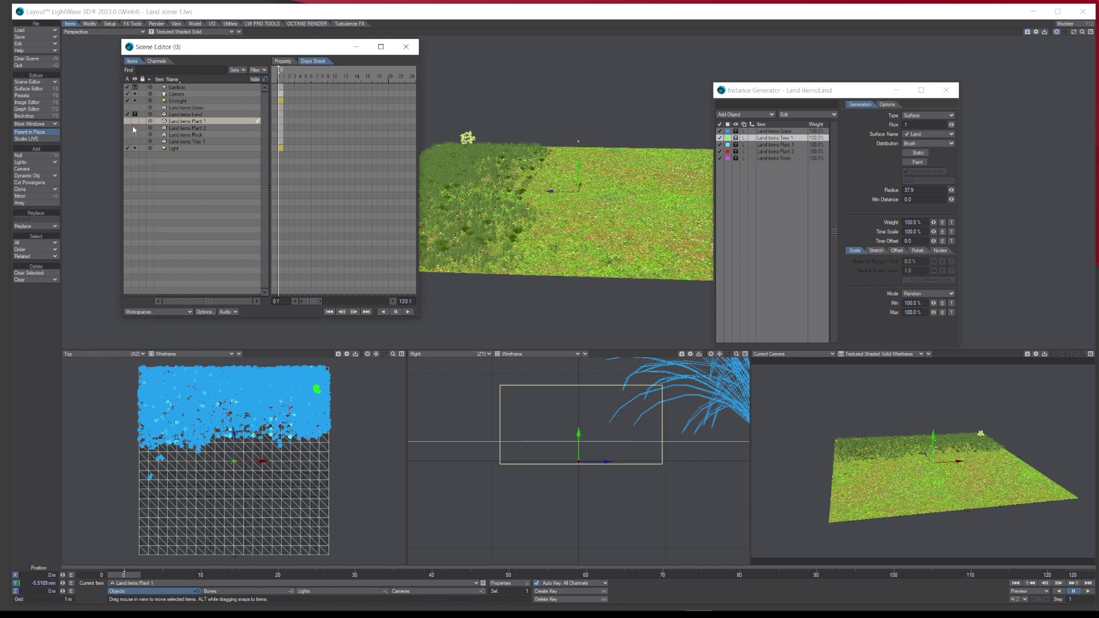
- Display the Tree 1 object as Textured Solid to examine its trunk base and pivot, hide it again, and close the Scene Editor
{"action": "left_click", "coordinate": [197, 140]}
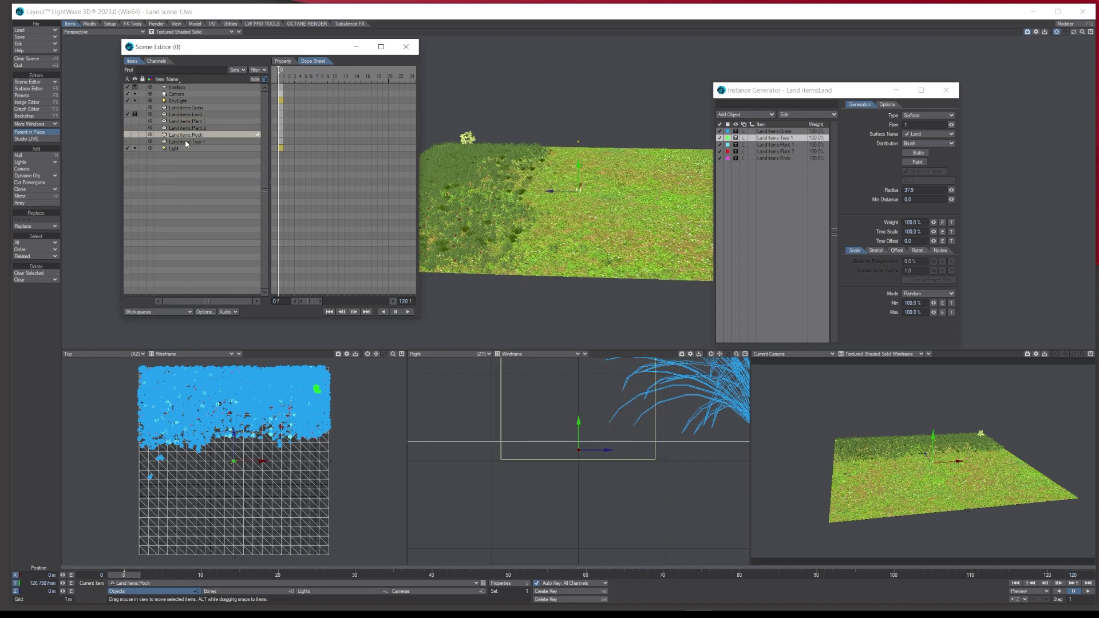
{"action": "left_click", "coordinate": [135, 142]}
{"action": "left_click", "coordinate": [135, 143]}
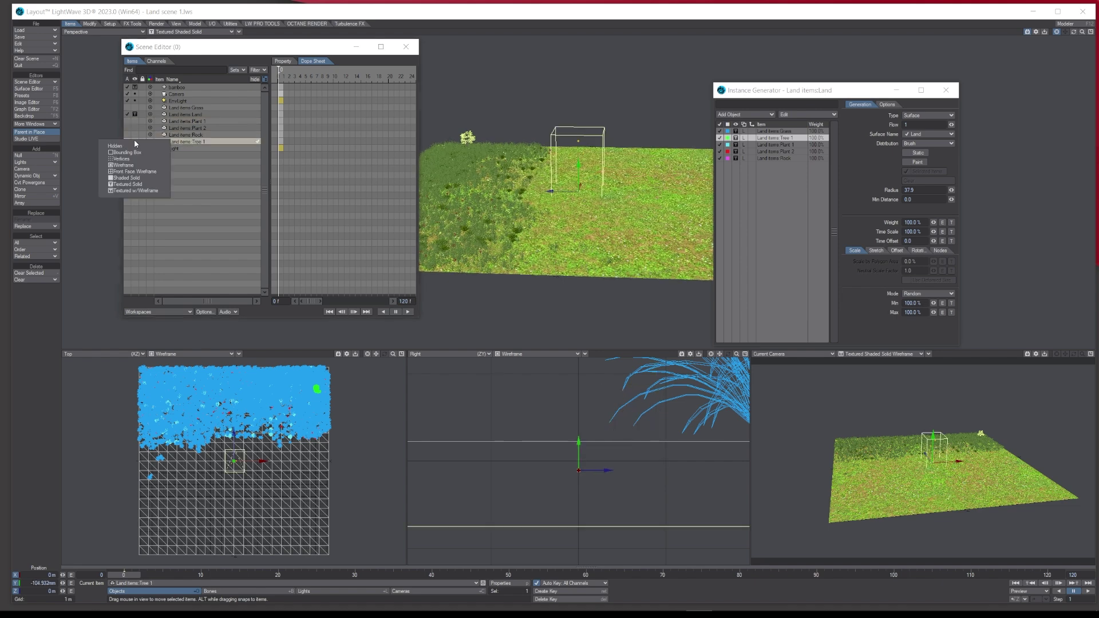
{"action": "left_click", "coordinate": [129, 184]}
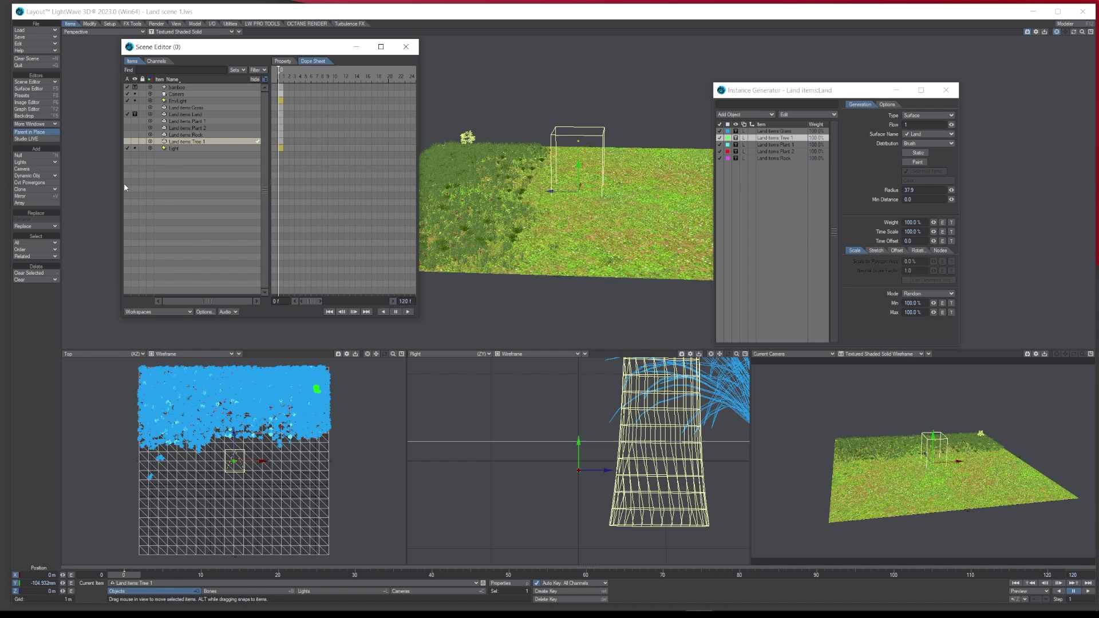
{"action": "left_click", "coordinate": [406, 47]}
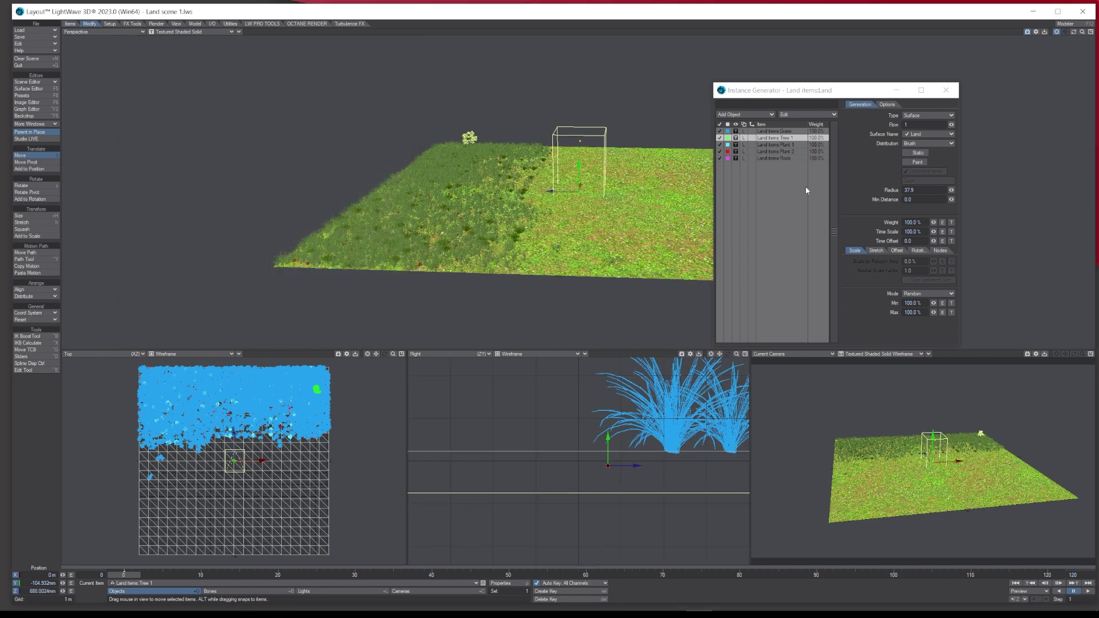
- Turn on brush painting for Tree 1 and place trial trees on the grassy area, setting the maximum random scale to 600%
{"action": "left_click", "coordinate": [918, 162]}
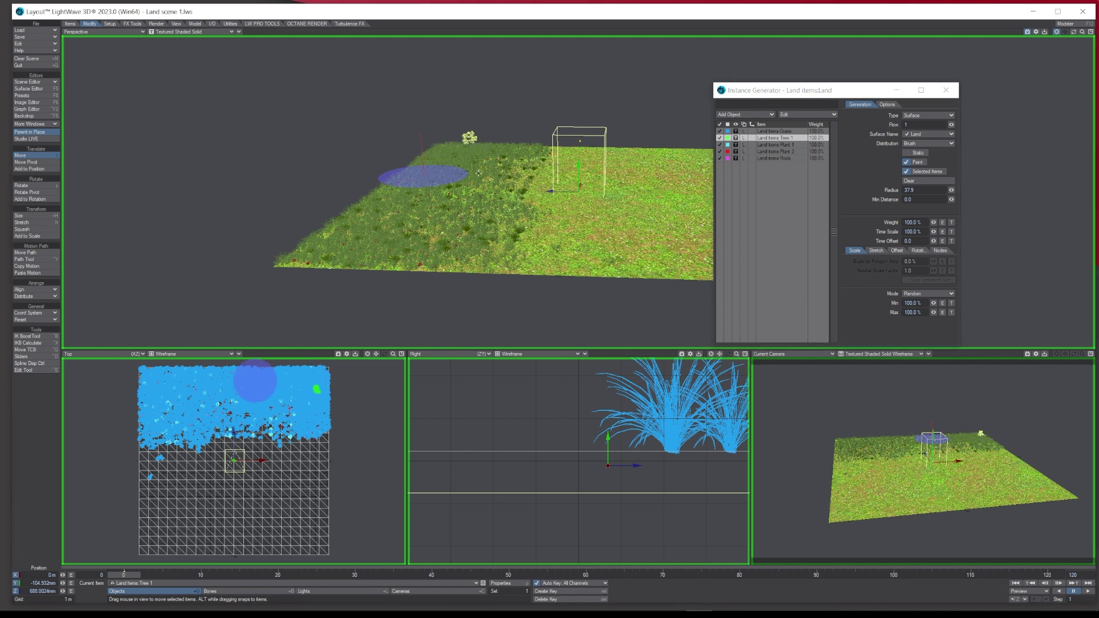
{"action": "left_click", "coordinate": [479, 172]}
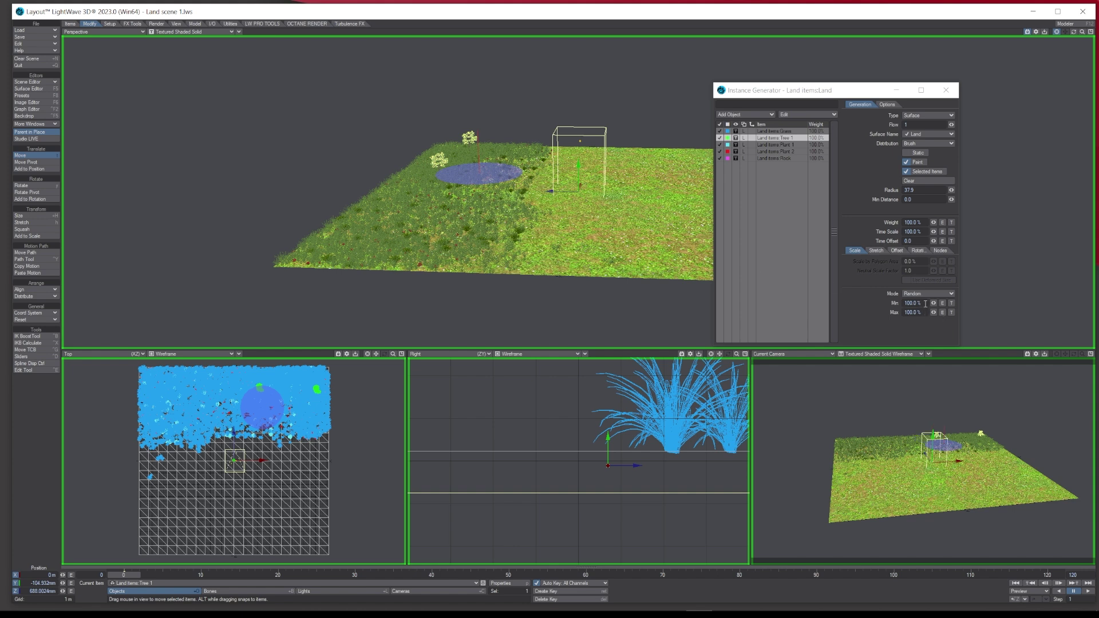
{"action": "left_click_drag", "start_coordinate": [924, 303], "coordinate": [877, 313]}
{"action": "type", "text": "600"}
{"action": "key", "text": "Return"}
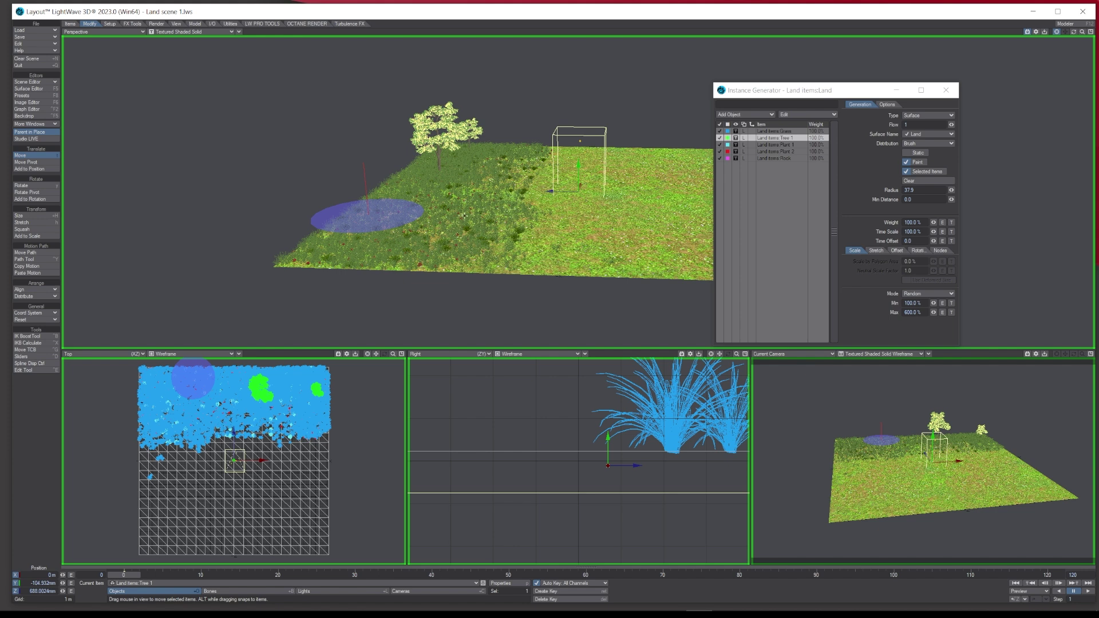
{"action": "left_click", "coordinate": [418, 216]}
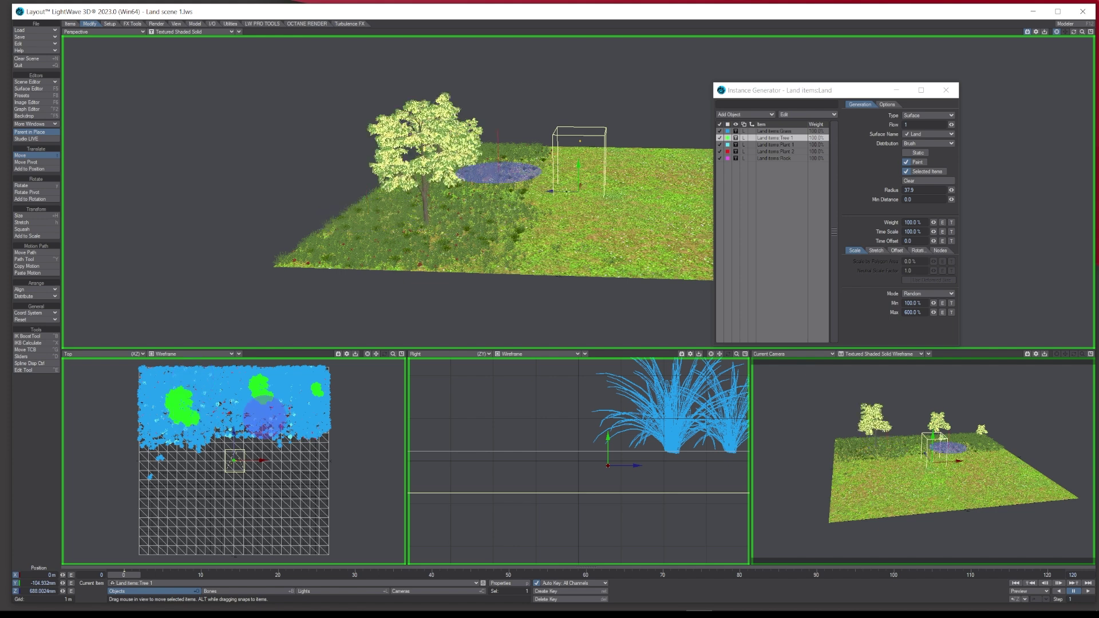
- Clear the painted trees and set Tree 1's maximum random scale to 200%, Flow to 5 and Min Distance to 1
{"action": "left_click", "coordinate": [920, 180]}
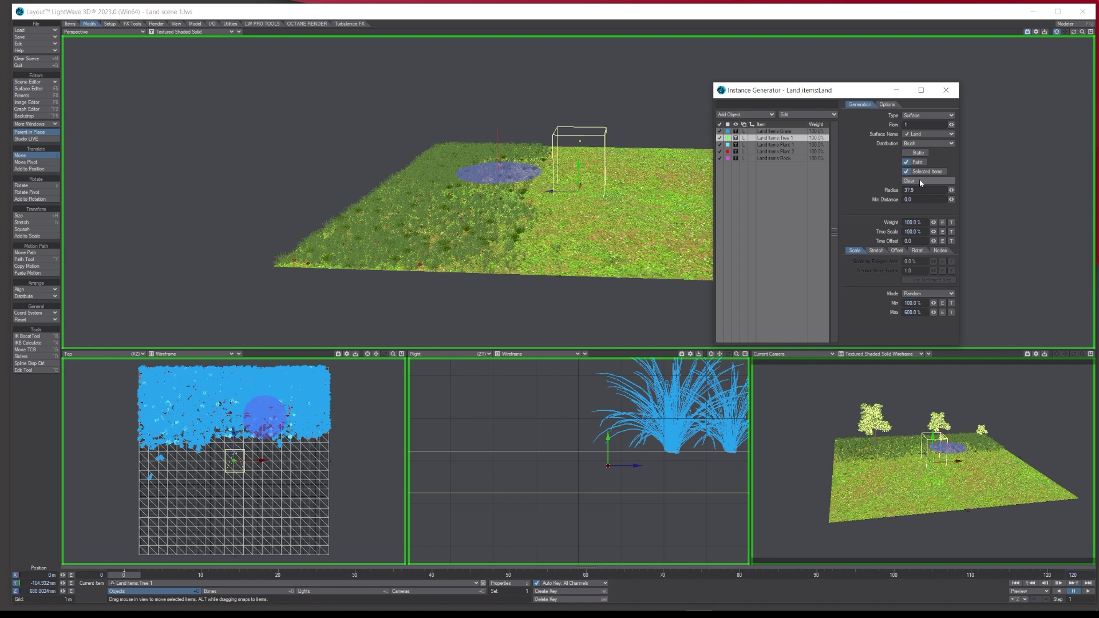
{"action": "left_click", "coordinate": [919, 312]}
{"action": "type", "text": "200"}
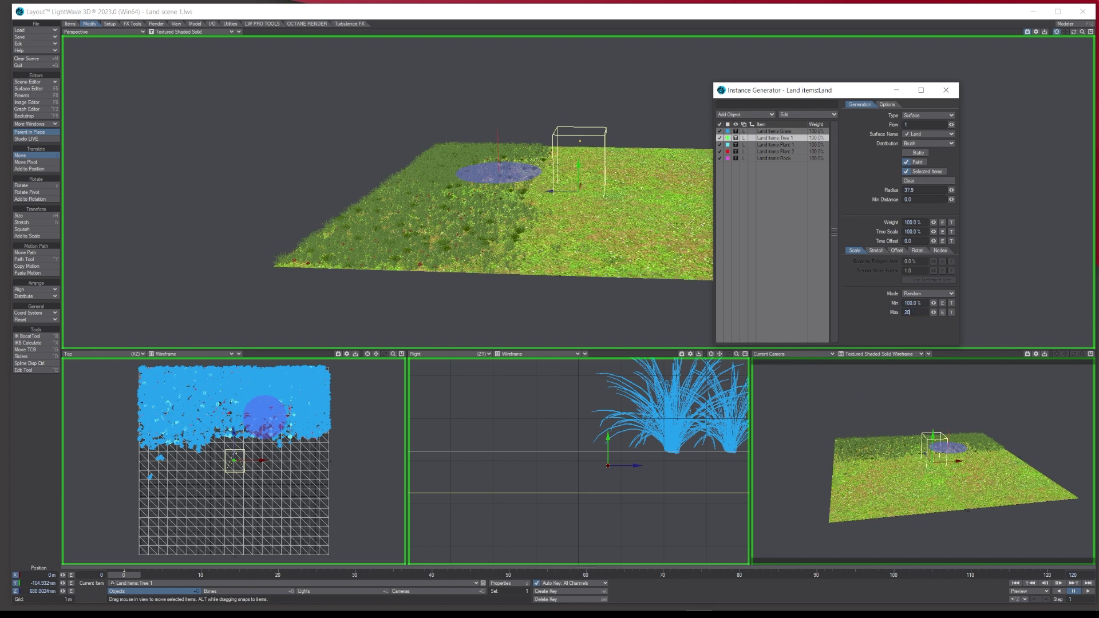
{"action": "key", "text": "Return"}
{"action": "left_click", "coordinate": [907, 124]}
{"action": "key", "text": "Tab"}
{"action": "key", "text": "Tab"}
{"action": "type", "text": "1"}
{"action": "key", "text": "Tab"}
- Paint Tree 1 instances across the grassy part of the land, enlarging the brush radius to about 56, and turn painting off
{"action": "left_click", "coordinate": [468, 161]}
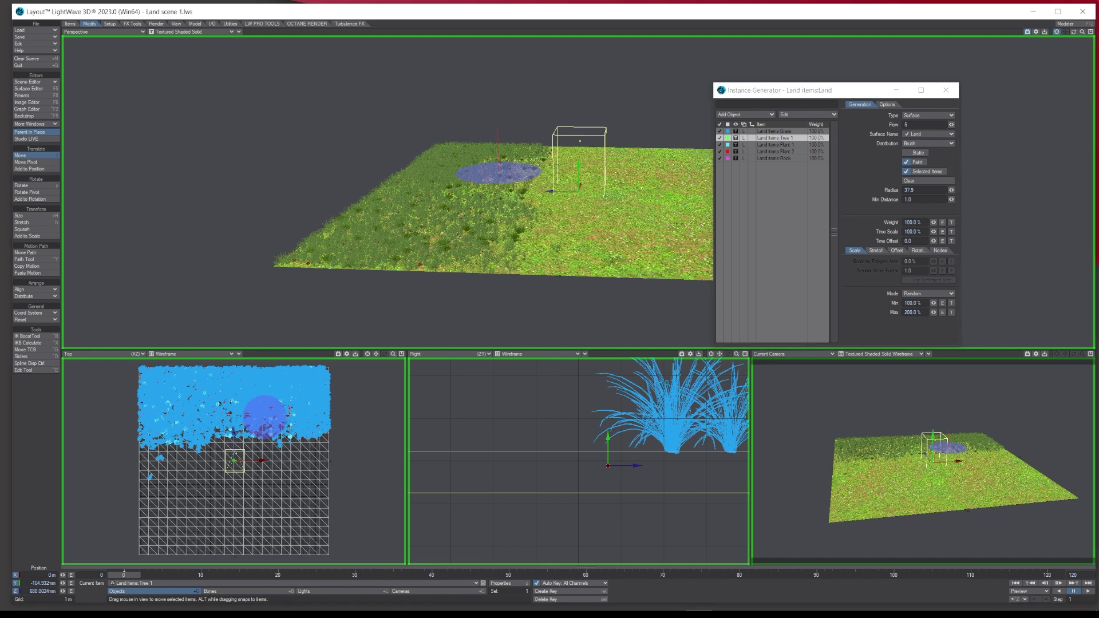
{"action": "left_click", "coordinate": [462, 154]}
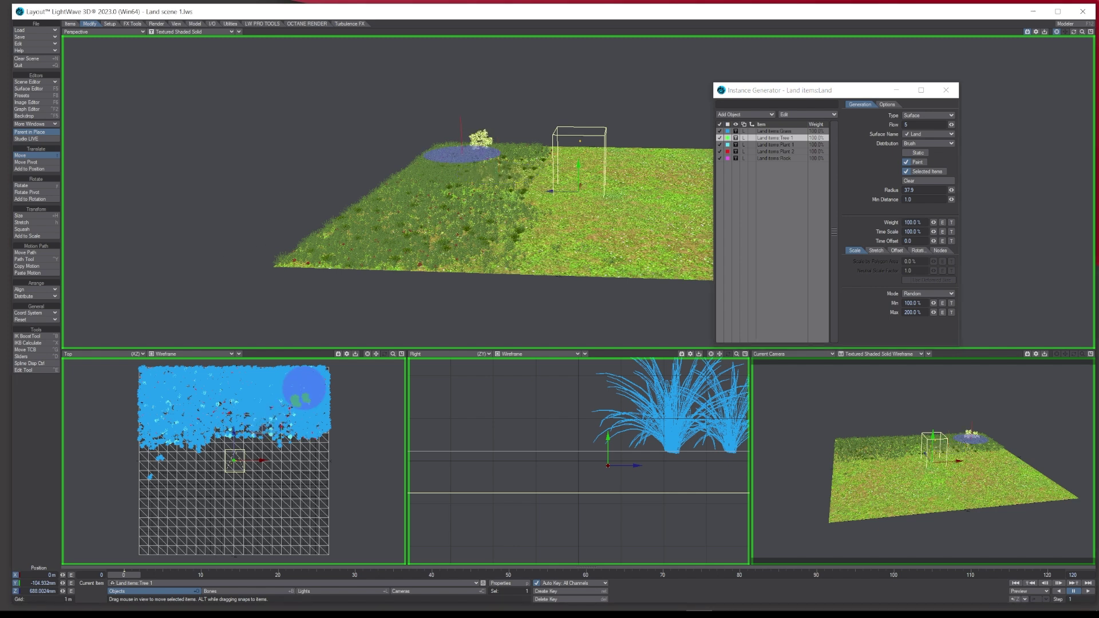
{"action": "left_click", "coordinate": [425, 200]}
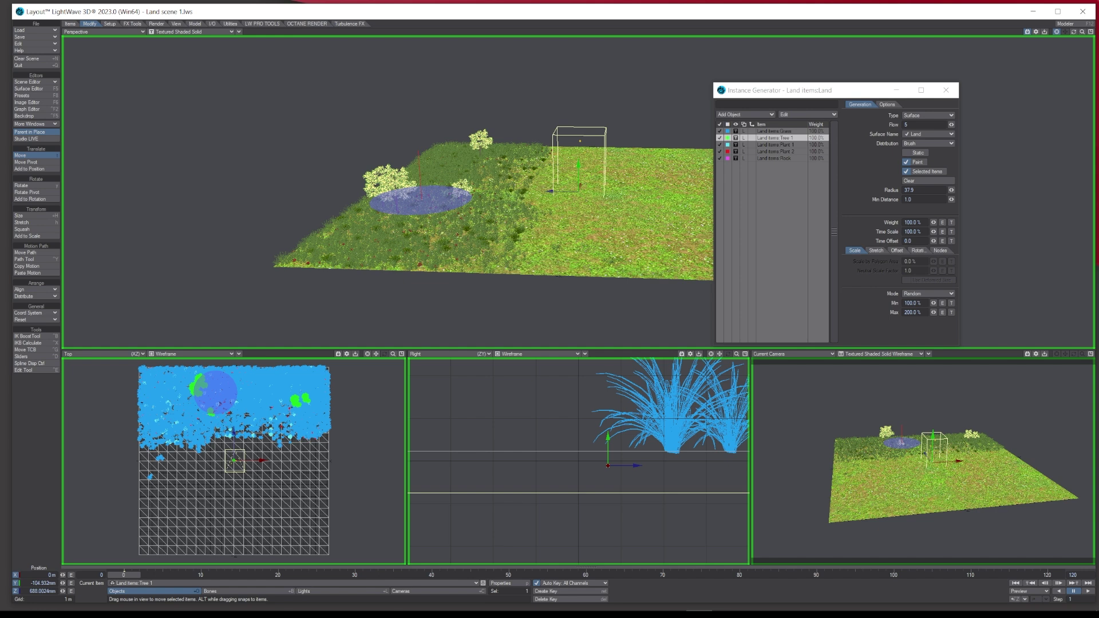
{"action": "right_click_drag", "start_coordinate": [421, 196], "coordinate": [465, 196]}
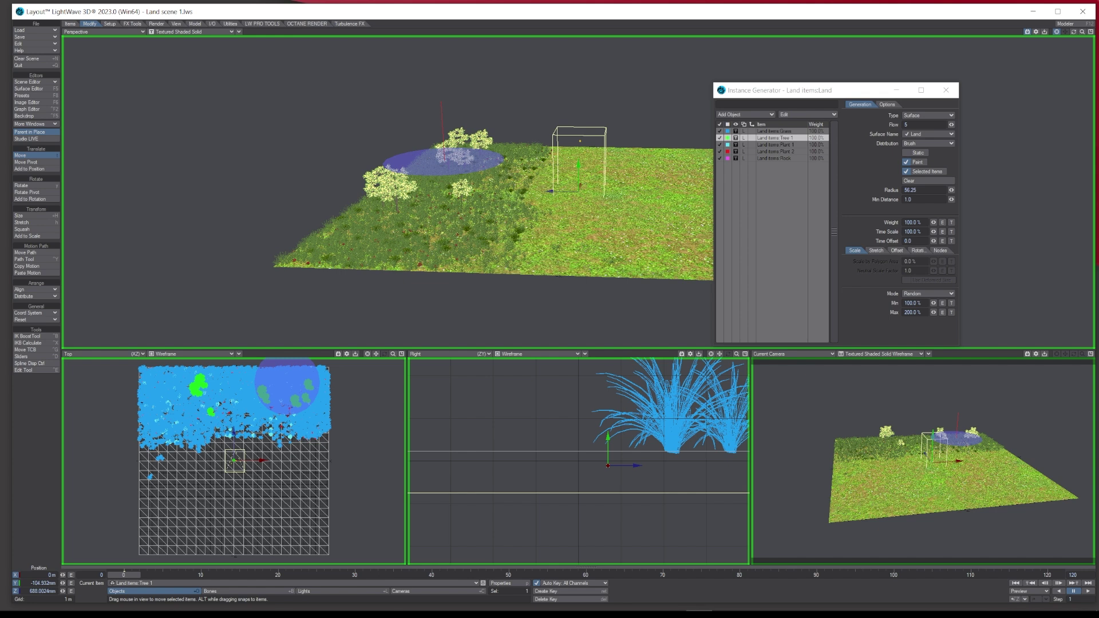
{"action": "mouse_move", "coordinate": [444, 161]}
{"action": "left_mouse_down"}
{"action": "mouse_move", "coordinate": [516, 172]}
{"action": "mouse_move", "coordinate": [349, 251]}
{"action": "mouse_move", "coordinate": [484, 232]}
{"action": "left_mouse_up"}
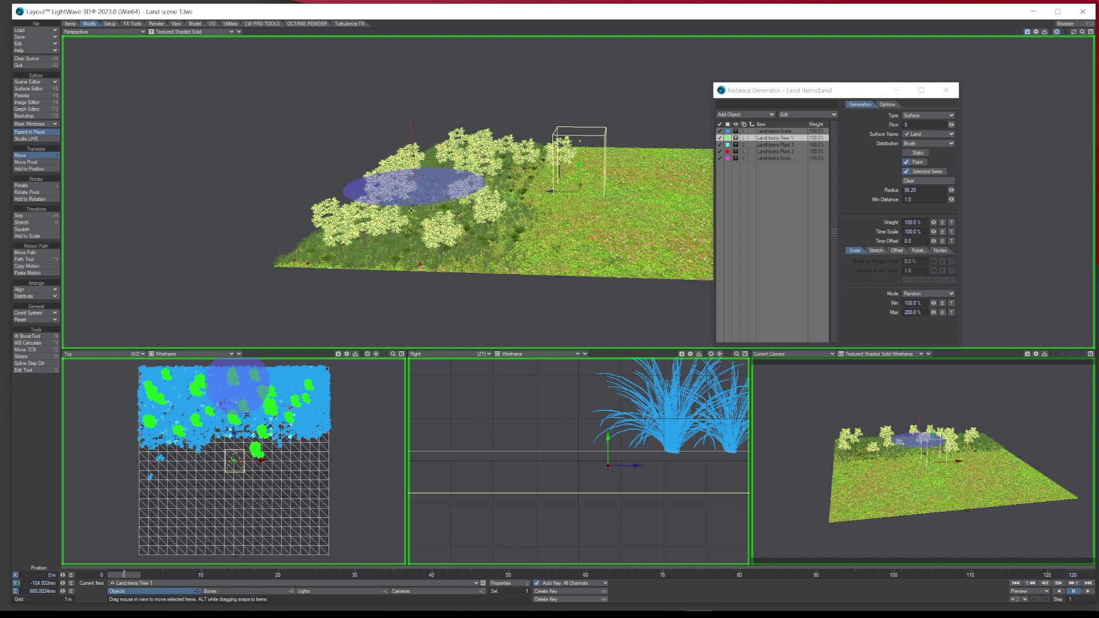
{"action": "left_click", "coordinate": [915, 162]}
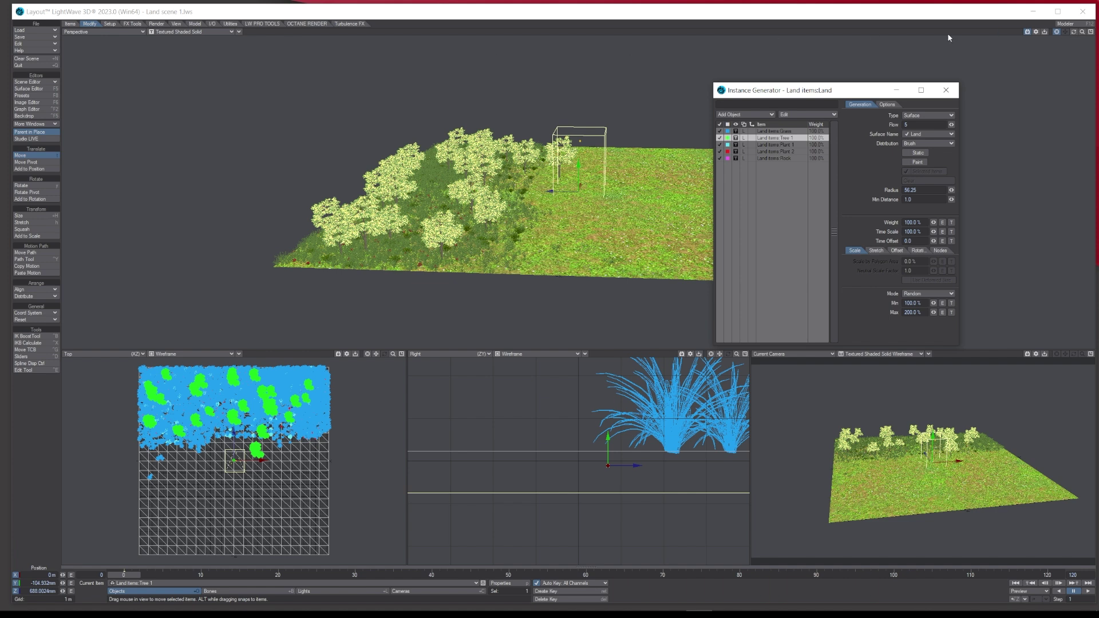
- Set the display of the Grass and Tree 1 instances to Bounding Box in the Instance Generator
{"action": "left_click", "coordinate": [773, 151]}
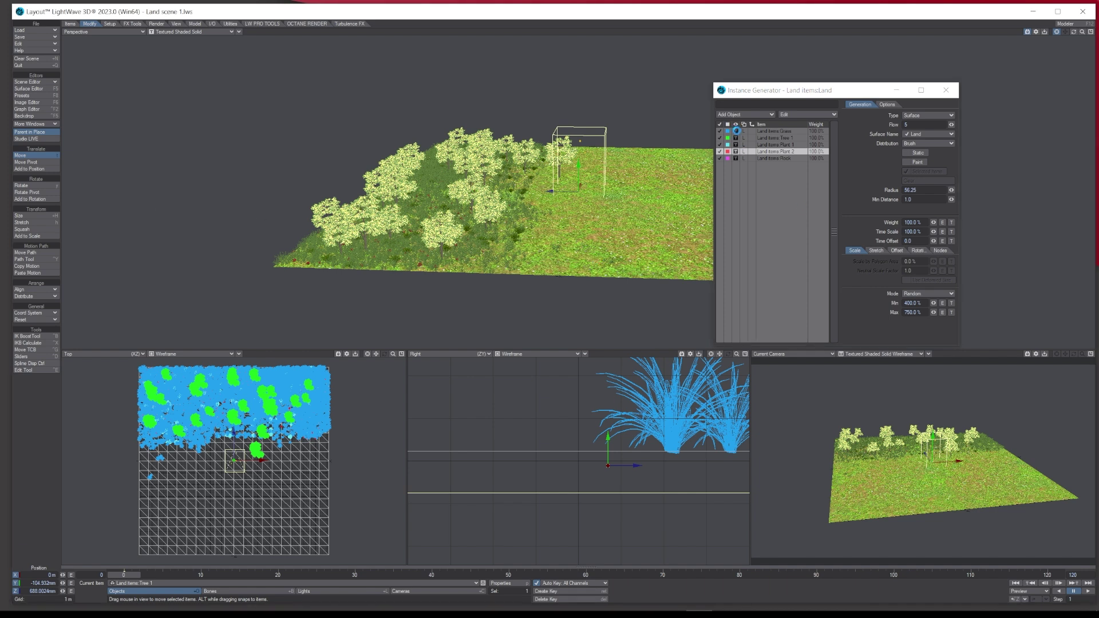
{"action": "left_click", "coordinate": [737, 131]}
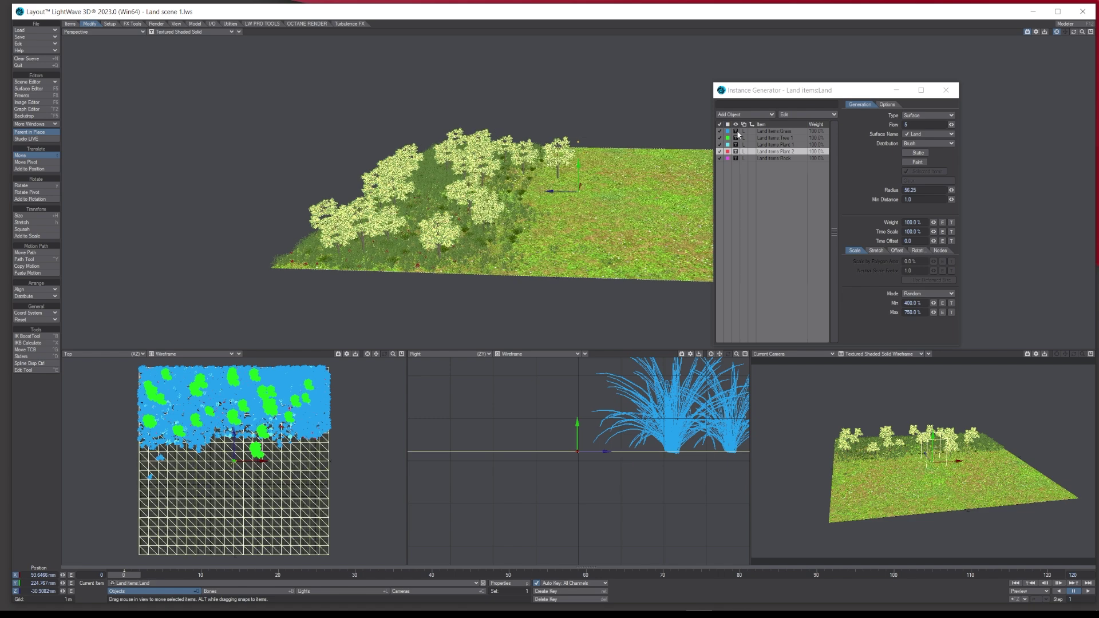
{"action": "left_click", "coordinate": [737, 131]}
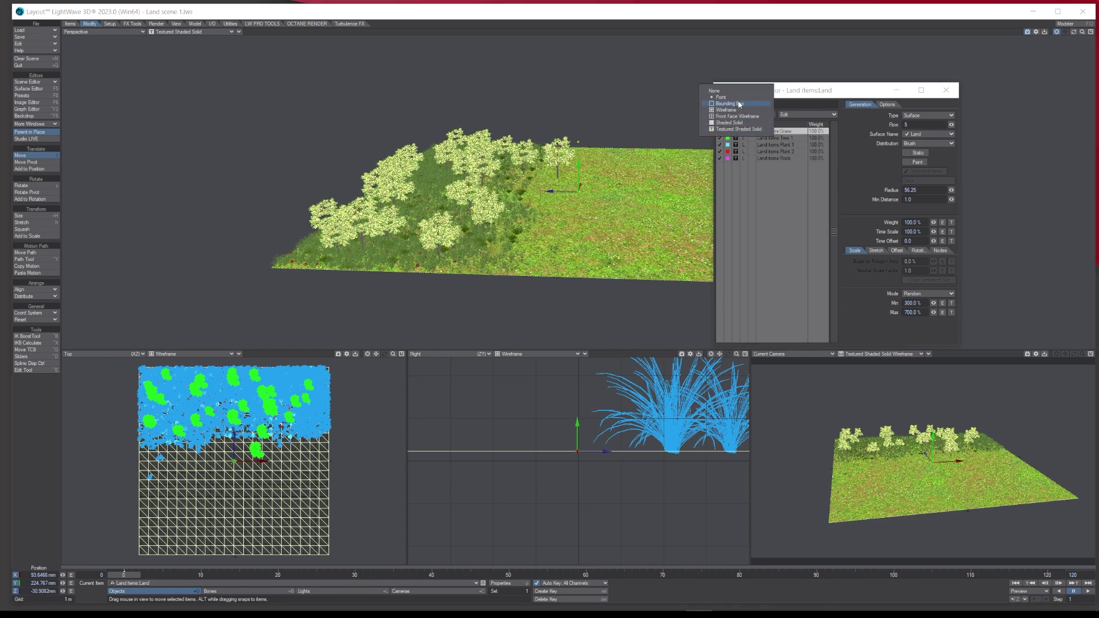
{"action": "left_click", "coordinate": [739, 104]}
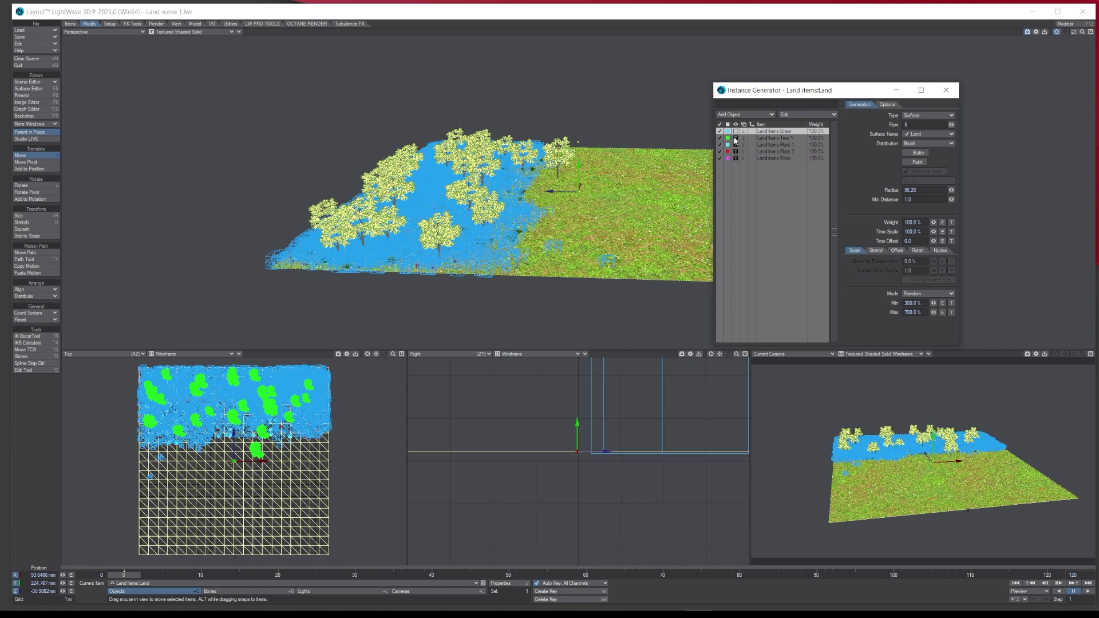
{"action": "left_click", "coordinate": [737, 138]}
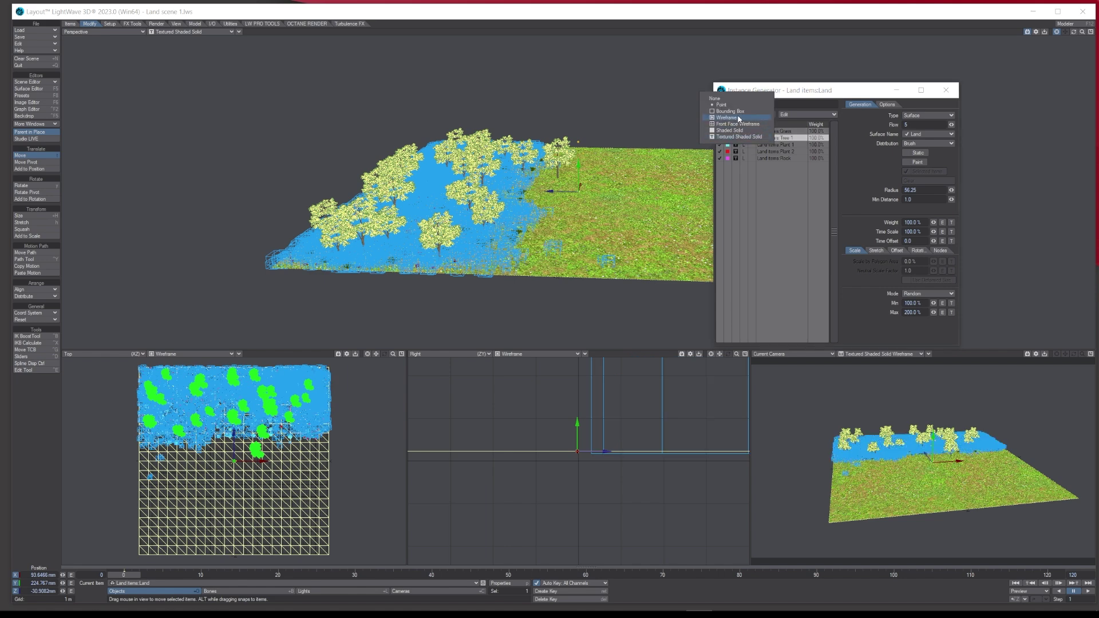
{"action": "left_click", "coordinate": [739, 117]}
- Set the display of the Plant 1, Plant 2 and Rock instances to Bounding Box as well
{"action": "left_click", "coordinate": [736, 145]}
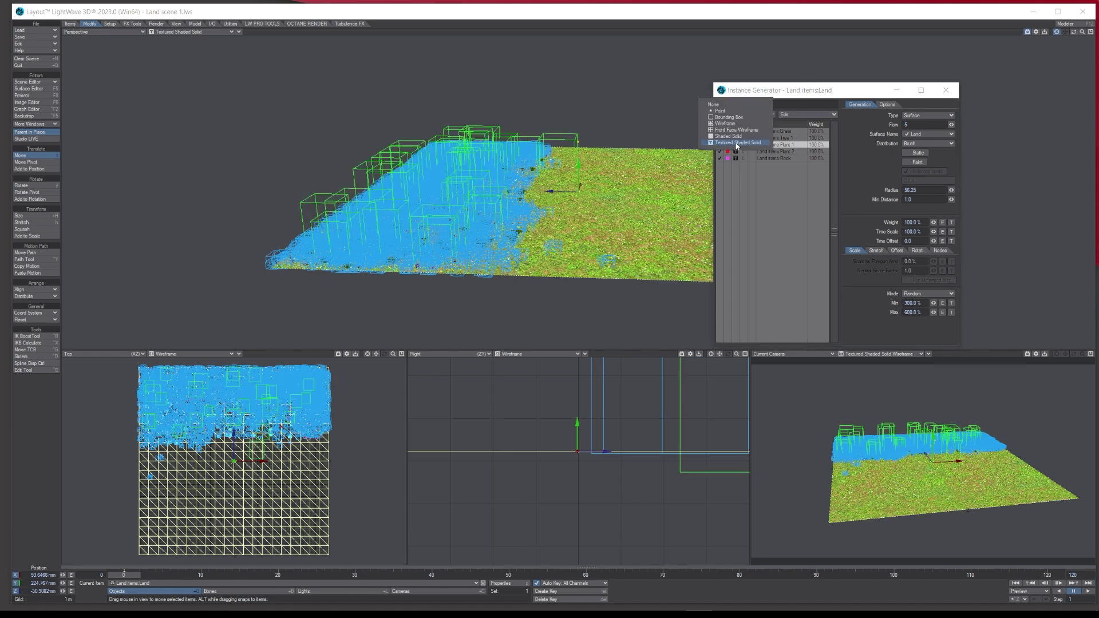
{"action": "left_click", "coordinate": [738, 118]}
{"action": "left_click", "coordinate": [736, 152]}
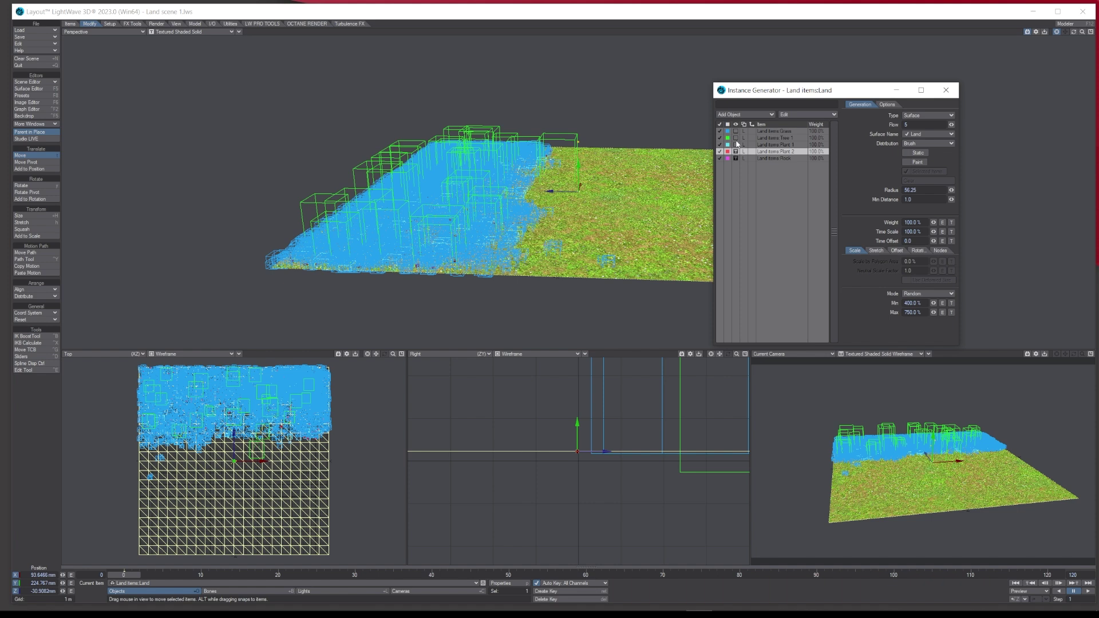
{"action": "left_click", "coordinate": [736, 152]}
{"action": "left_click", "coordinate": [738, 118]}
{"action": "left_click", "coordinate": [737, 159]}
{"action": "left_click", "coordinate": [736, 159]}
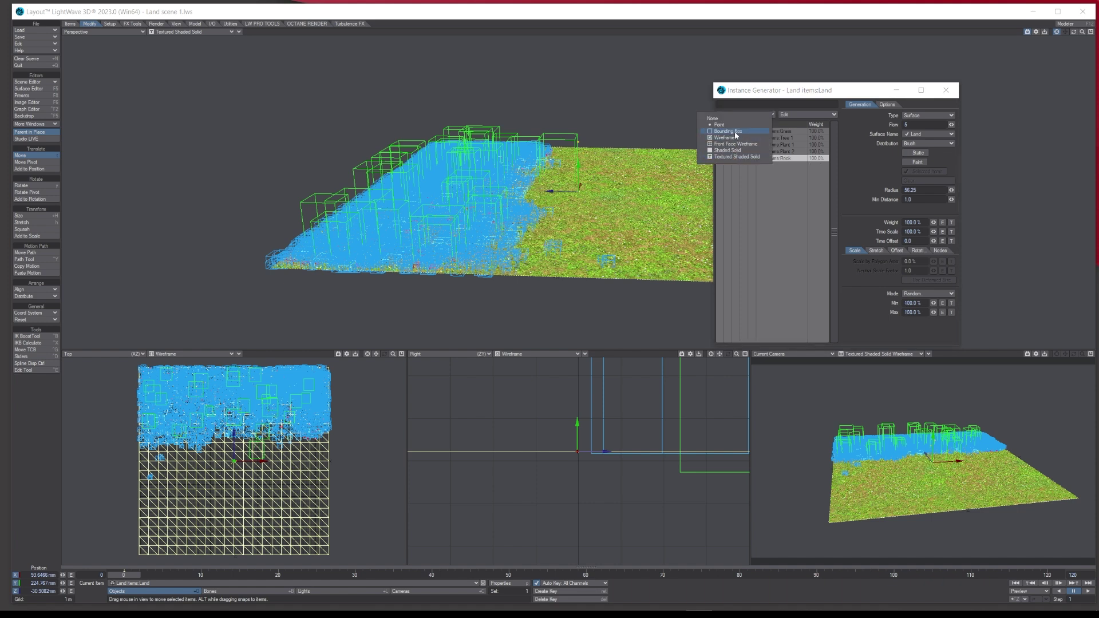
{"action": "left_click", "coordinate": [737, 140]}
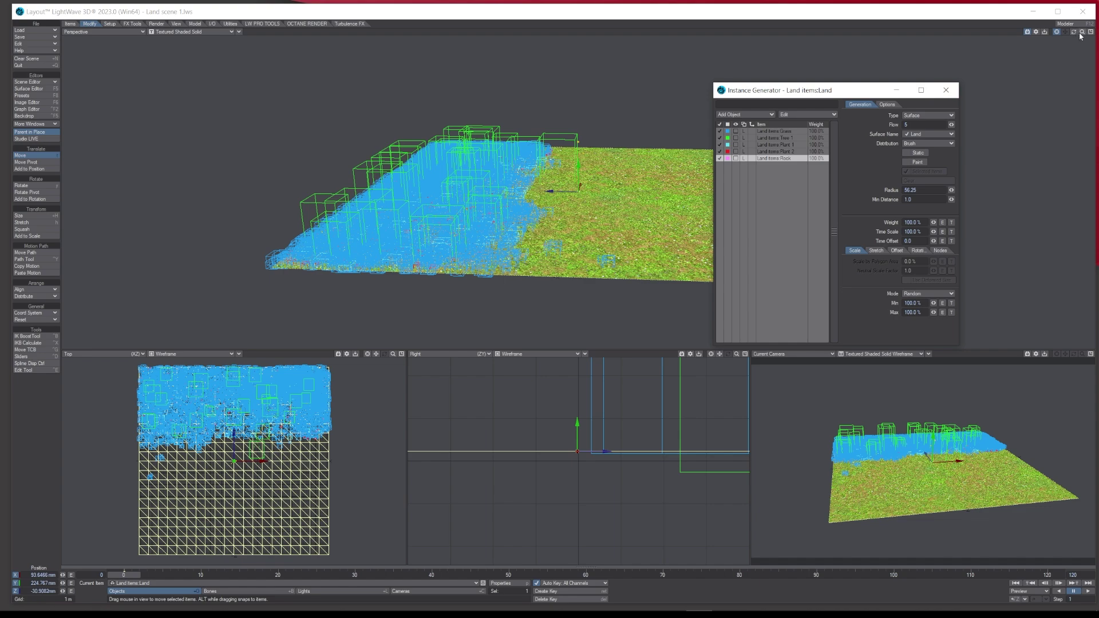
- Select the Grass instances and switch the Perspective view to VPR to preview the populated land from a higher angle
{"action": "mouse_move", "coordinate": [1074, 31]}
{"action": "left_mouse_down"}
{"action": "mouse_move", "coordinate": [1087, 26]}
{"action": "mouse_move", "coordinate": [1085, 46]}
{"action": "left_mouse_up"}
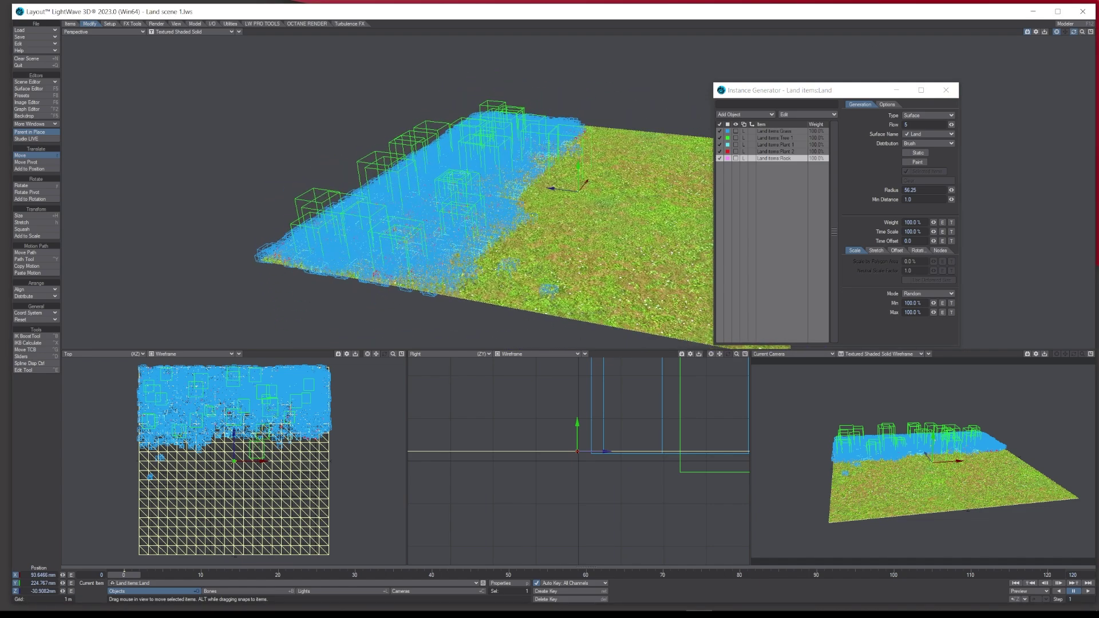
{"action": "left_click", "coordinate": [730, 132]}
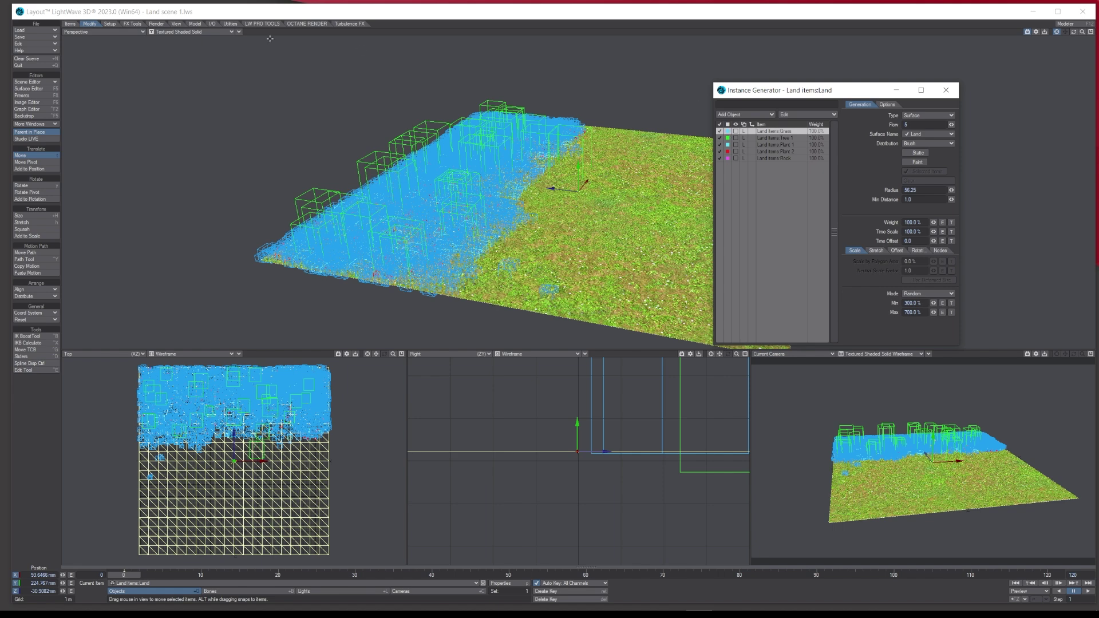
{"action": "left_click", "coordinate": [195, 32]}
{"action": "left_click", "coordinate": [175, 63]}
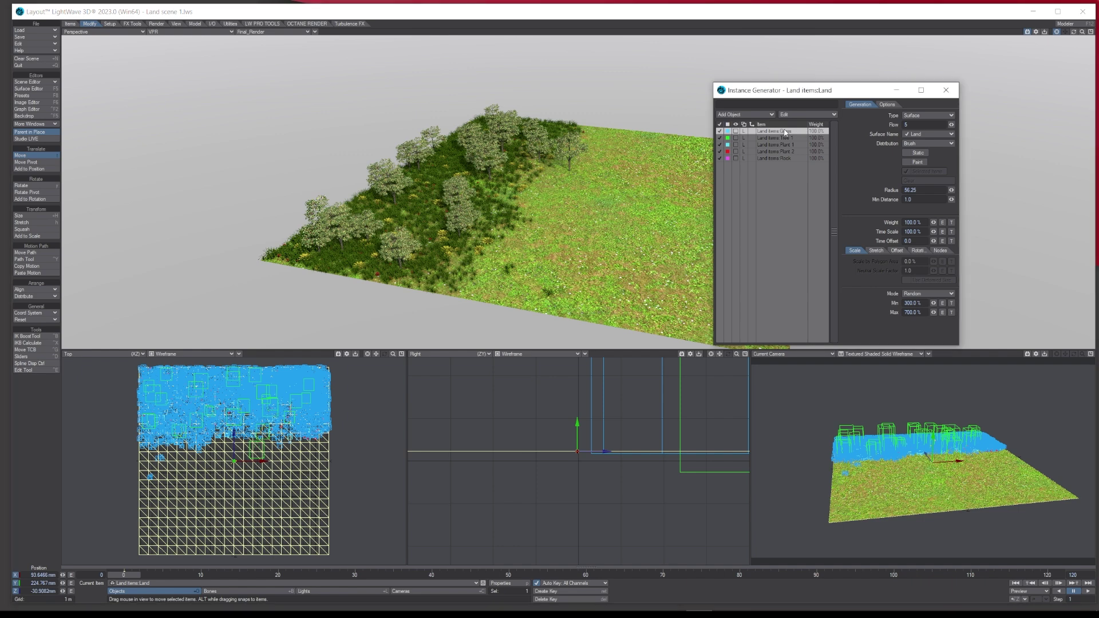
- Turn on brush painting for the Grass instances and check their rotation alignment and scale settings
{"action": "left_click", "coordinate": [919, 163]}
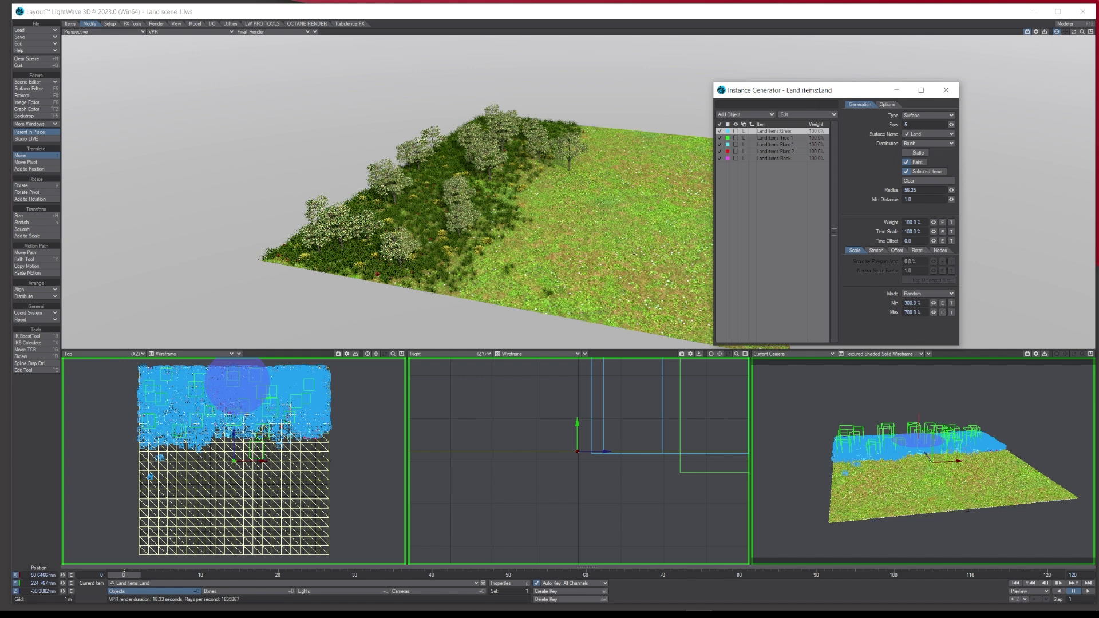
{"action": "left_click", "coordinate": [918, 251]}
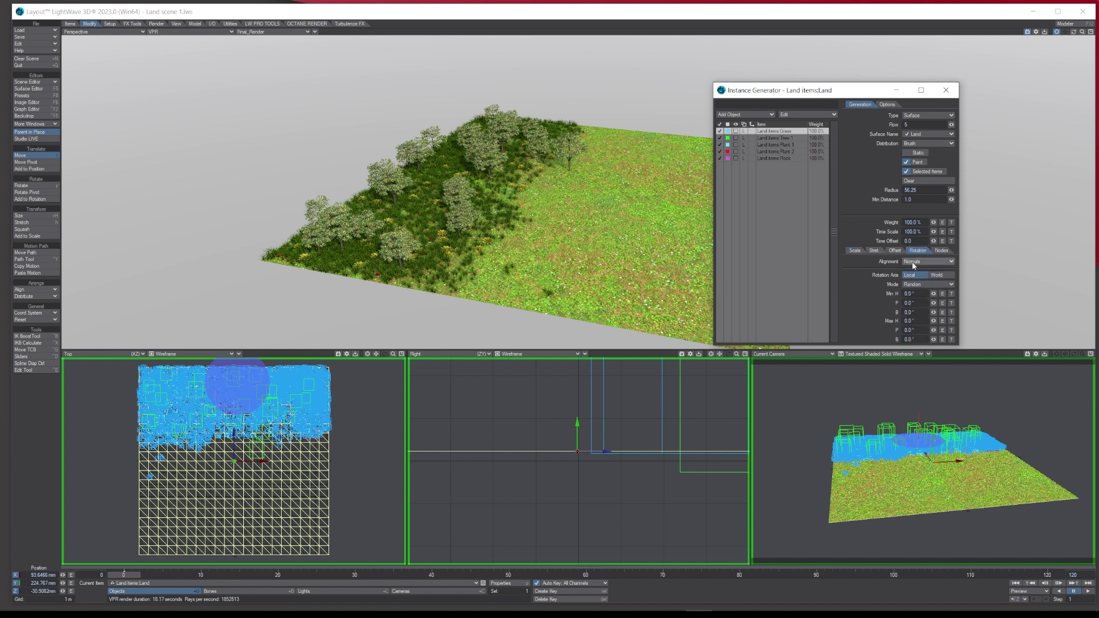
{"action": "left_click", "coordinate": [857, 251]}
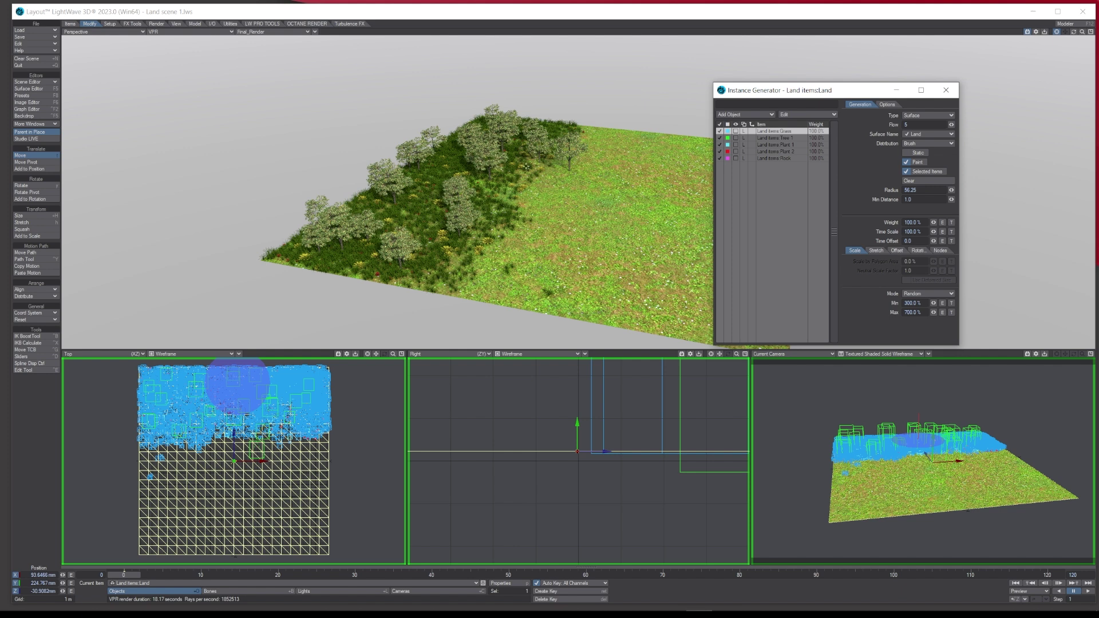
- Compare the random scale ranges of the Grass, Tree 1, Plant 1, Plant 2 and Rock instances
{"action": "left_click", "coordinate": [777, 138]}
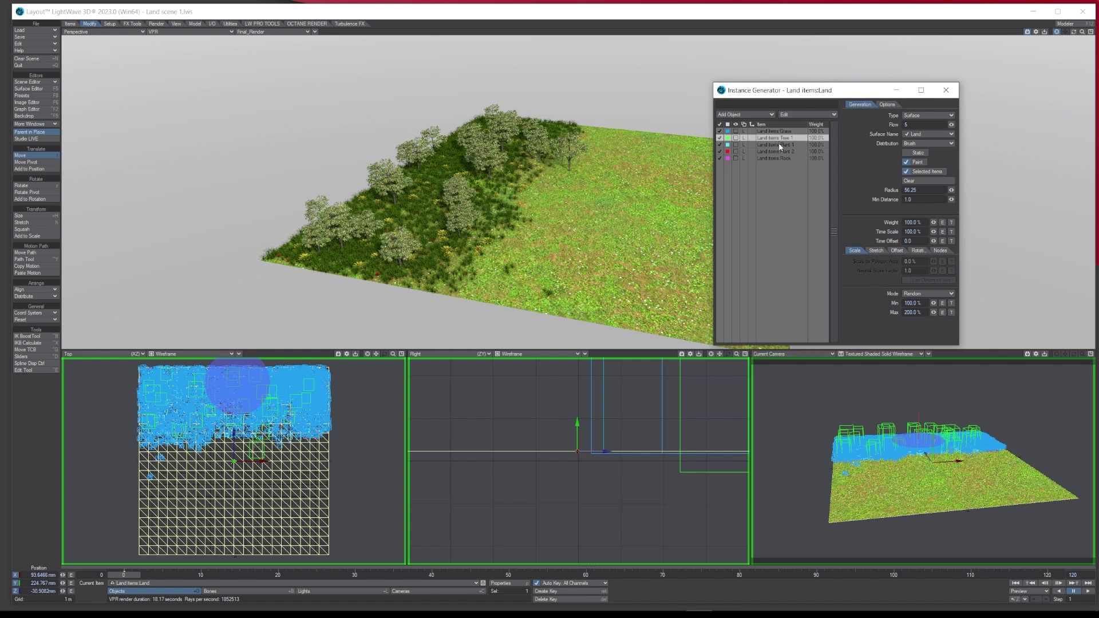
{"action": "left_click", "coordinate": [779, 145]}
{"action": "left_click", "coordinate": [780, 151]}
{"action": "left_click", "coordinate": [779, 158]}
{"action": "left_click", "coordinate": [779, 131]}
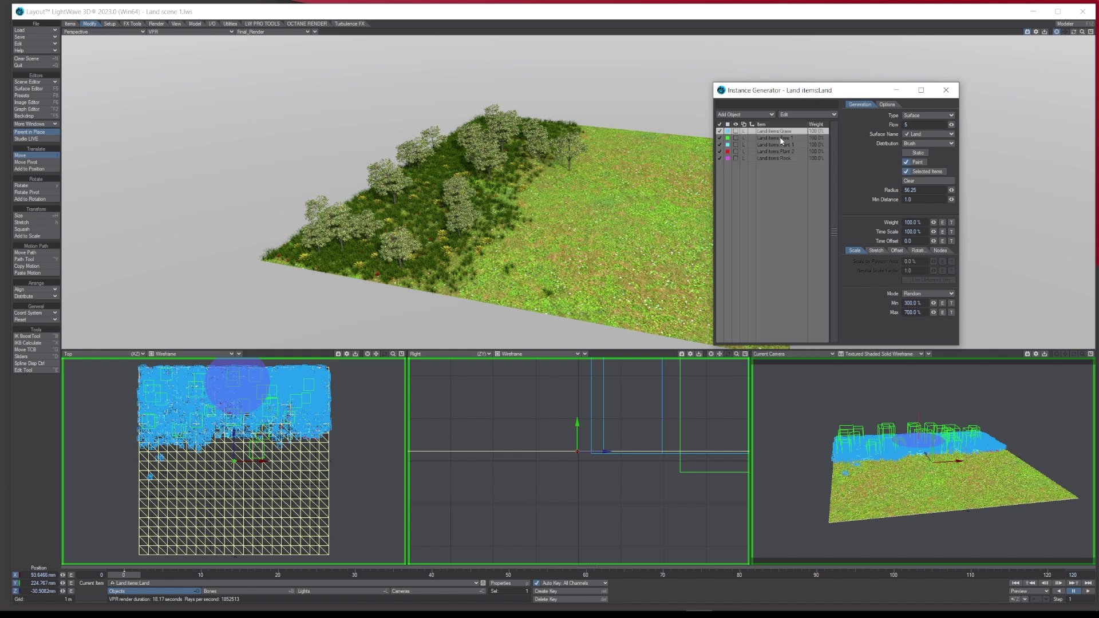
{"action": "left_click", "coordinate": [779, 138]}
{"action": "left_click", "coordinate": [779, 145]}
{"action": "left_click", "coordinate": [780, 151]}
{"action": "left_click", "coordinate": [781, 158]}
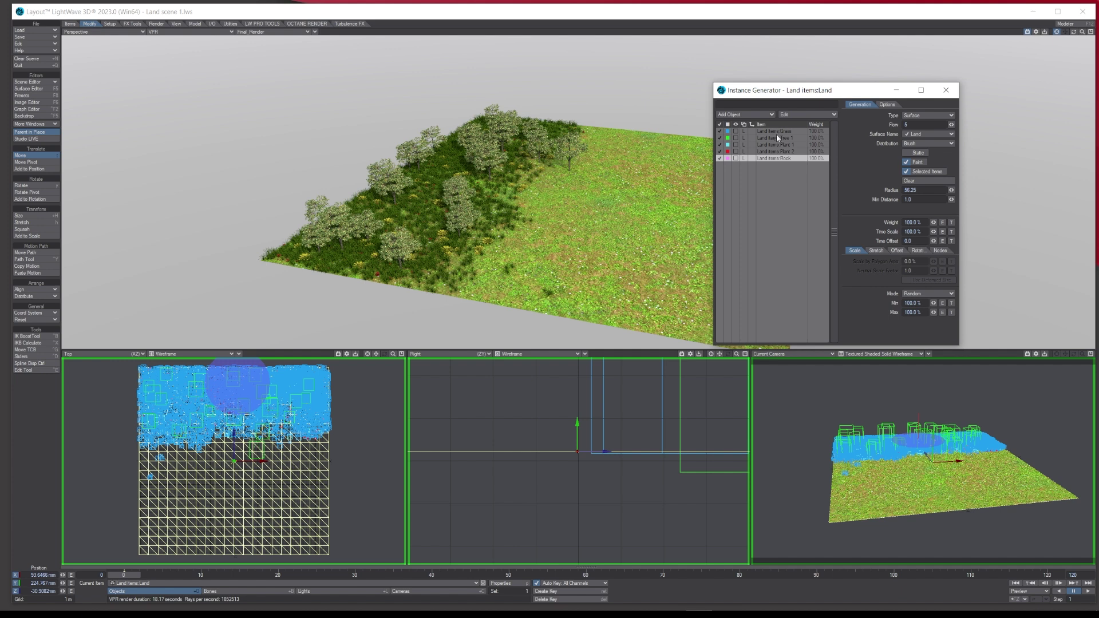
{"action": "left_click", "coordinate": [776, 131]}
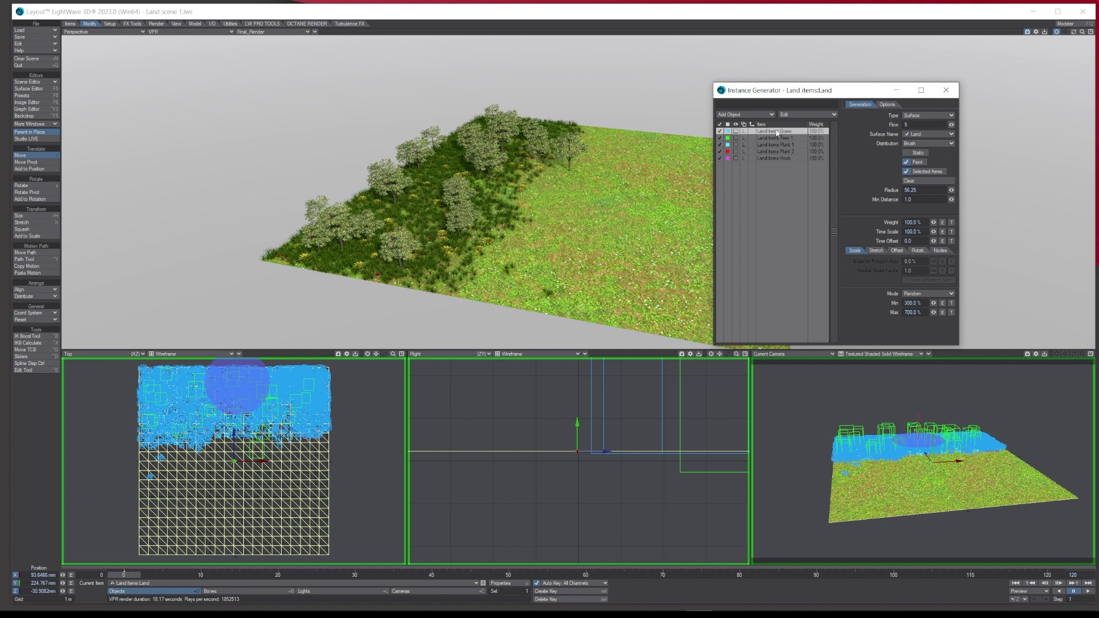
{"action": "left_click", "coordinate": [778, 138]}
{"action": "left_click", "coordinate": [778, 151]}
{"action": "left_click", "coordinate": [778, 159]}
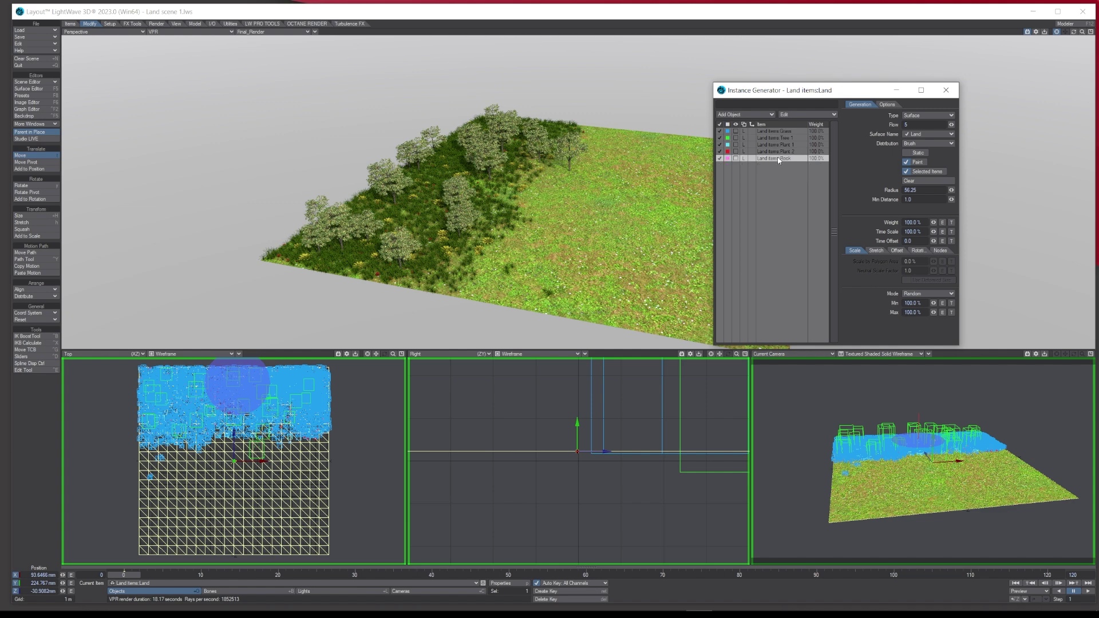
{"action": "left_click", "coordinate": [778, 138]}
{"action": "left_click", "coordinate": [778, 131]}
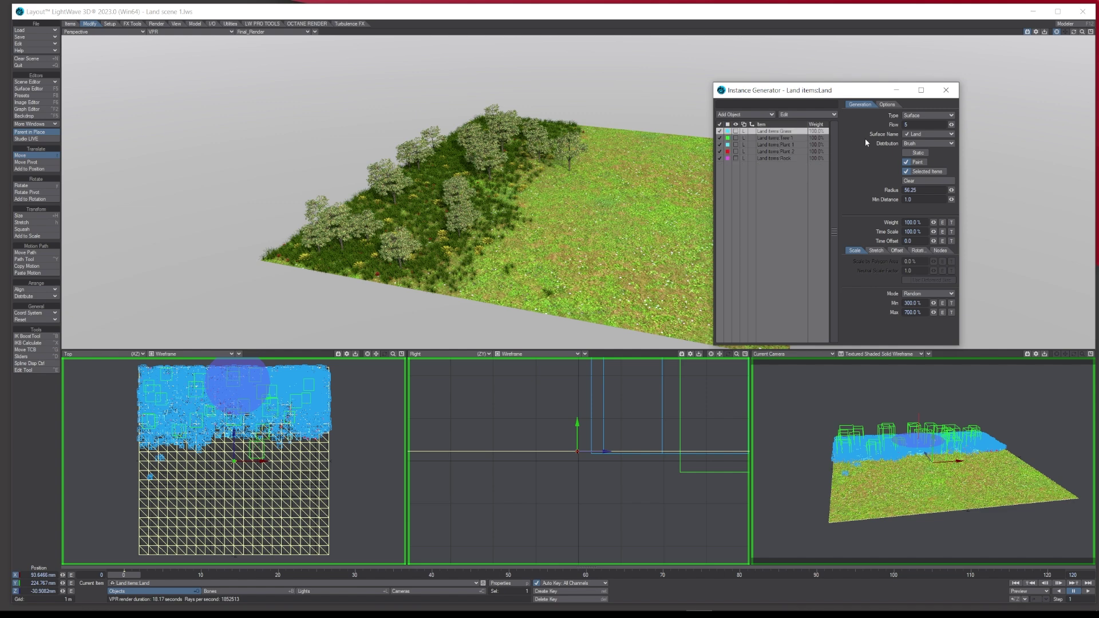
- Move the Instance Generator window aside to uncover more of the rendered land
{"action": "left_click_drag", "start_coordinate": [867, 85], "coordinate": [852, 56]}
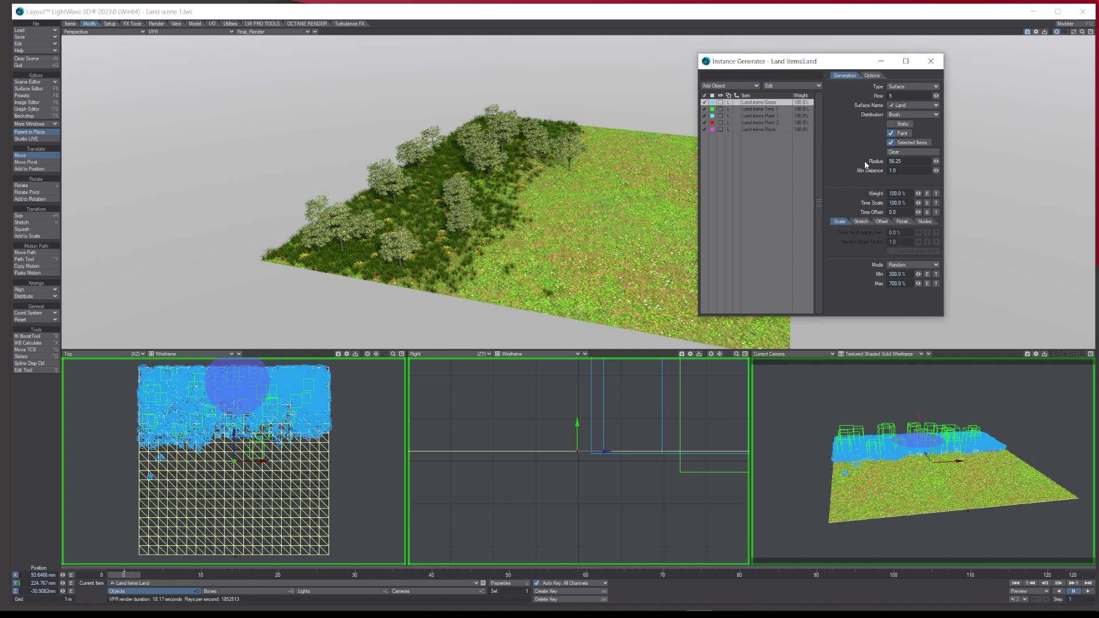
{"action": "left_click_drag", "start_coordinate": [812, 65], "coordinate": [885, 62]}
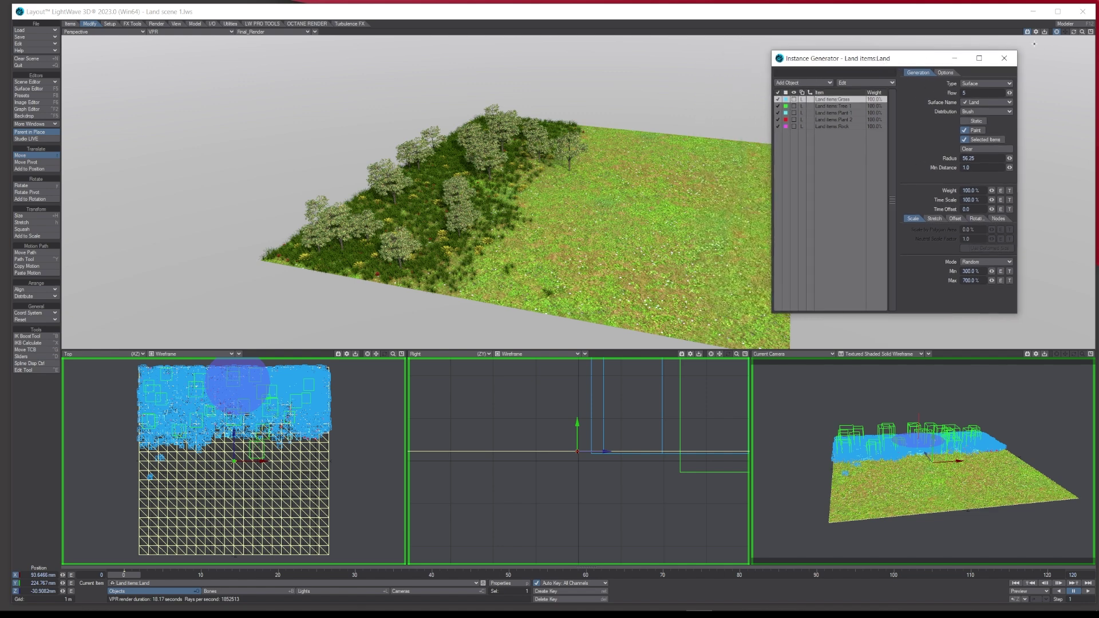
- Close the Instance Generator window and switch the Perspective view from VPR to Textured Shaded Solid
{"action": "left_click", "coordinate": [1004, 58]}
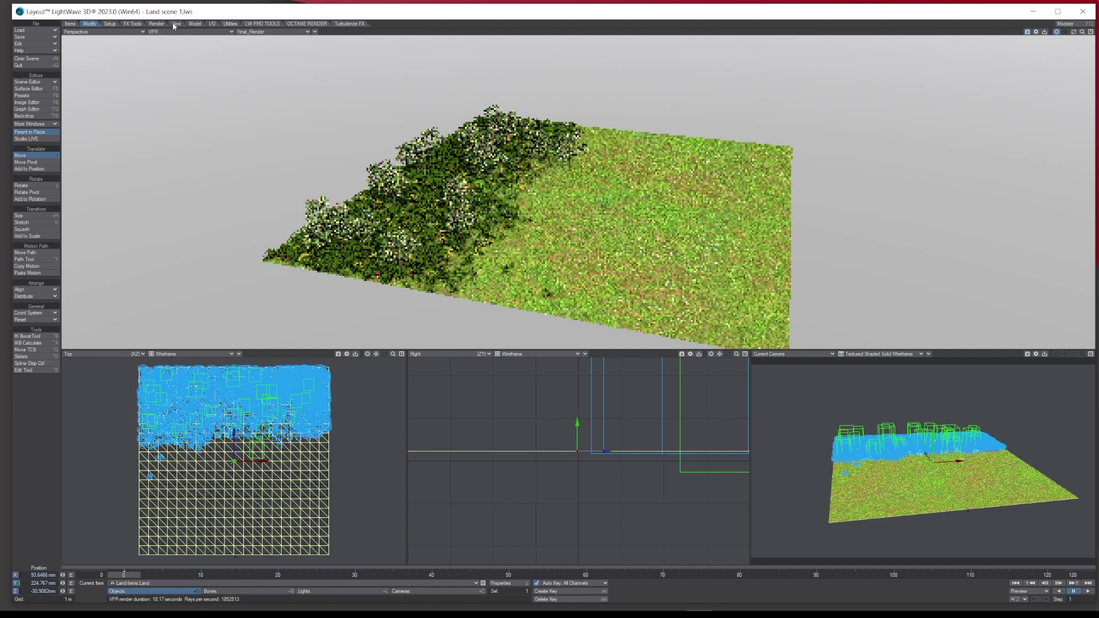
{"action": "left_click", "coordinate": [175, 32]}
{"action": "left_click", "coordinate": [165, 43]}
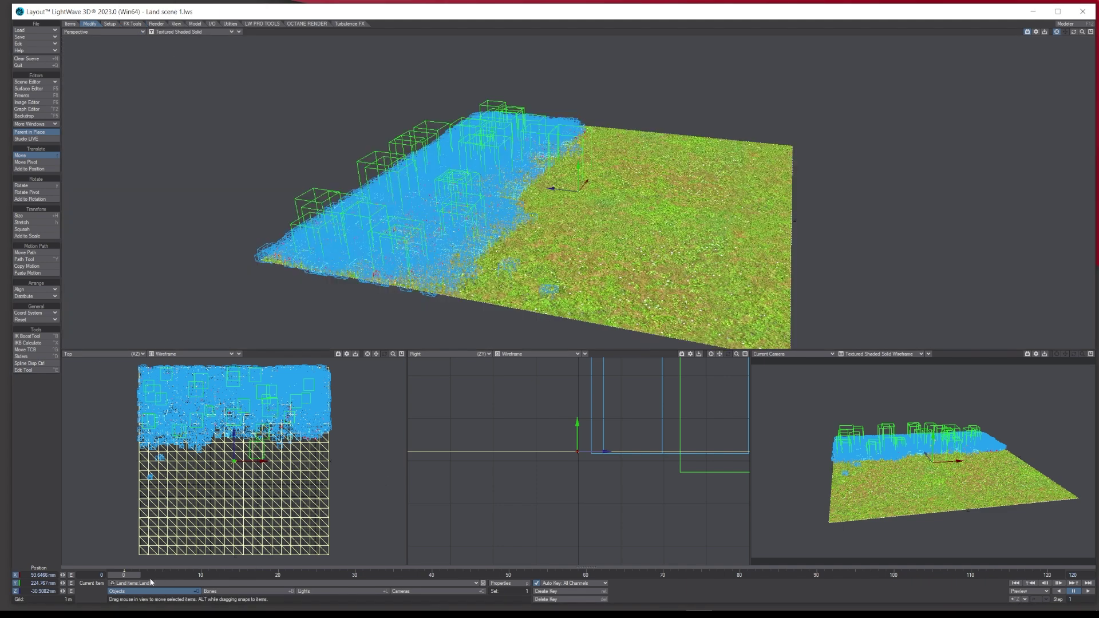
- Enable the Displacement Map modifier in the Land object's properties and open its texture for editing
{"action": "left_click", "coordinate": [503, 584]}
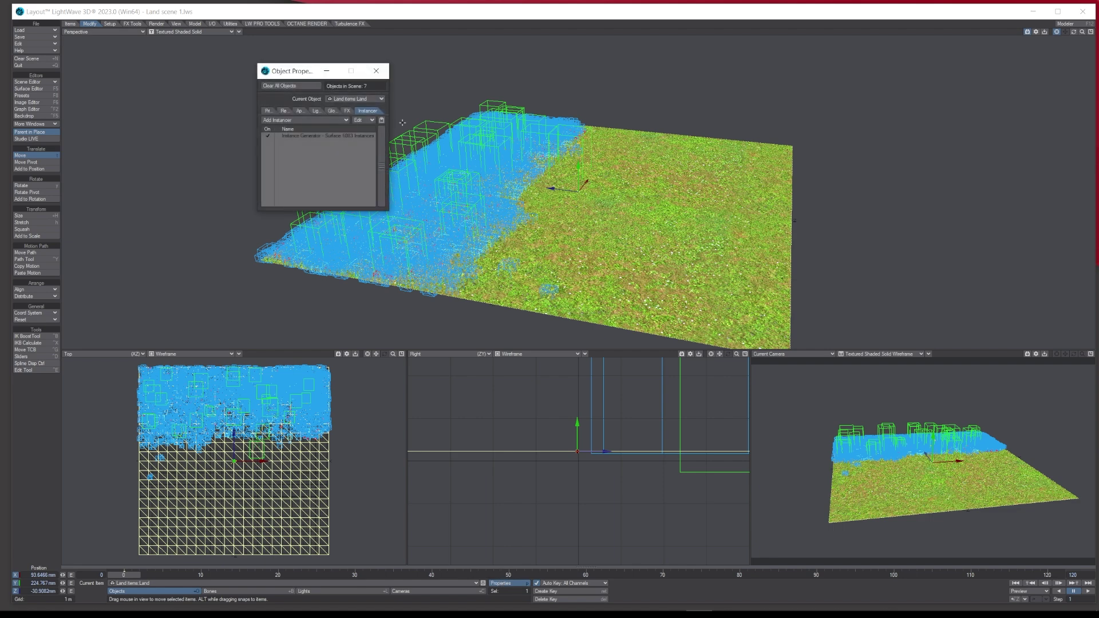
{"action": "left_click_drag", "start_coordinate": [288, 72], "coordinate": [846, 82]}
{"action": "left_click", "coordinate": [824, 122]}
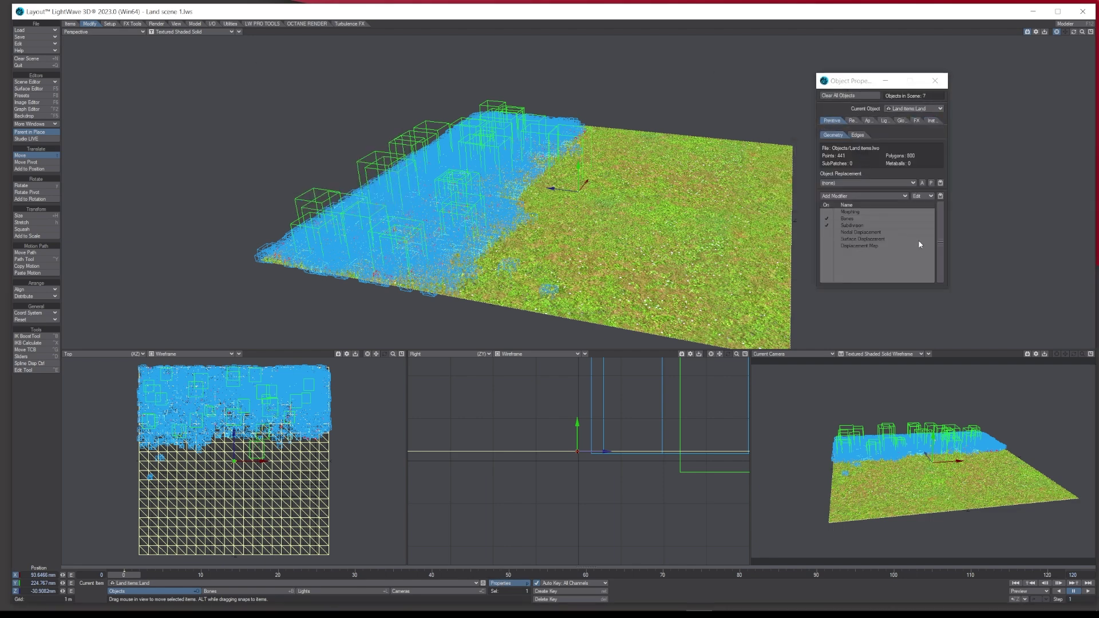
{"action": "left_click", "coordinate": [836, 246]}
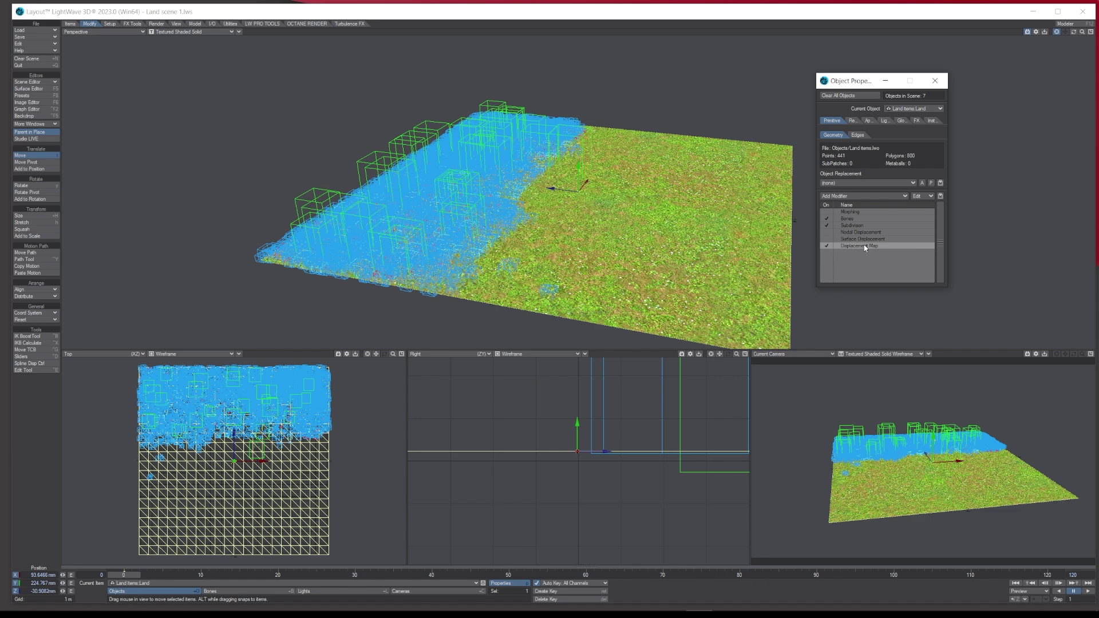
{"action": "double_click", "coordinate": [864, 246]}
{"action": "left_click_drag", "start_coordinate": [259, 215], "coordinate": [913, 143]}
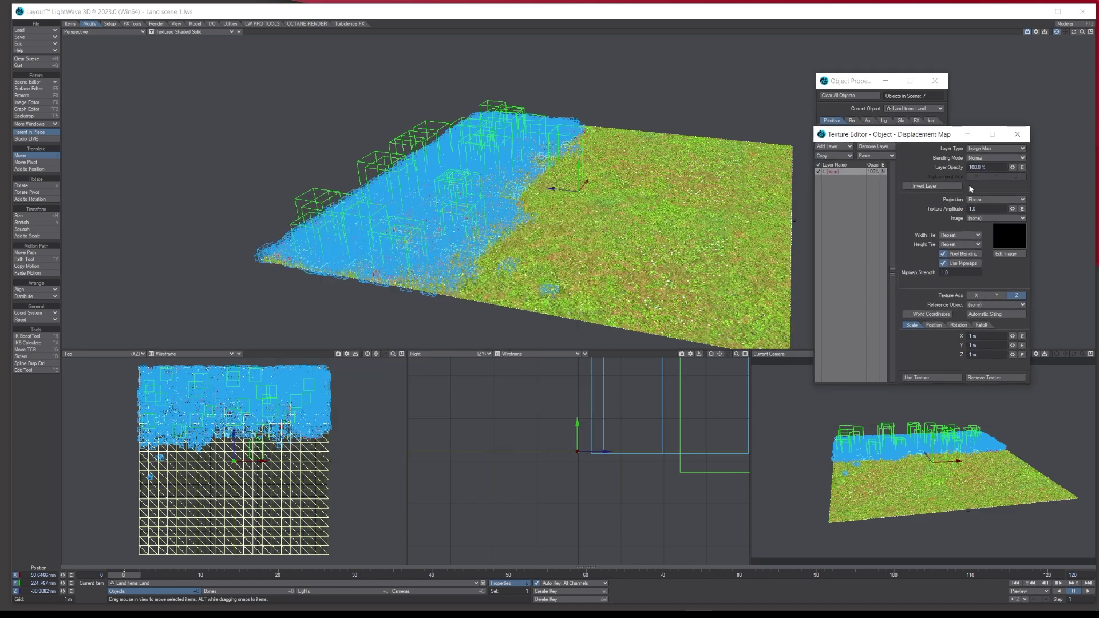
- Change the displacement layer to a Procedural Texture and show the Perspective view as Textured Shaded Solid Wireframe
{"action": "left_click", "coordinate": [976, 149]}
{"action": "left_click", "coordinate": [986, 158]}
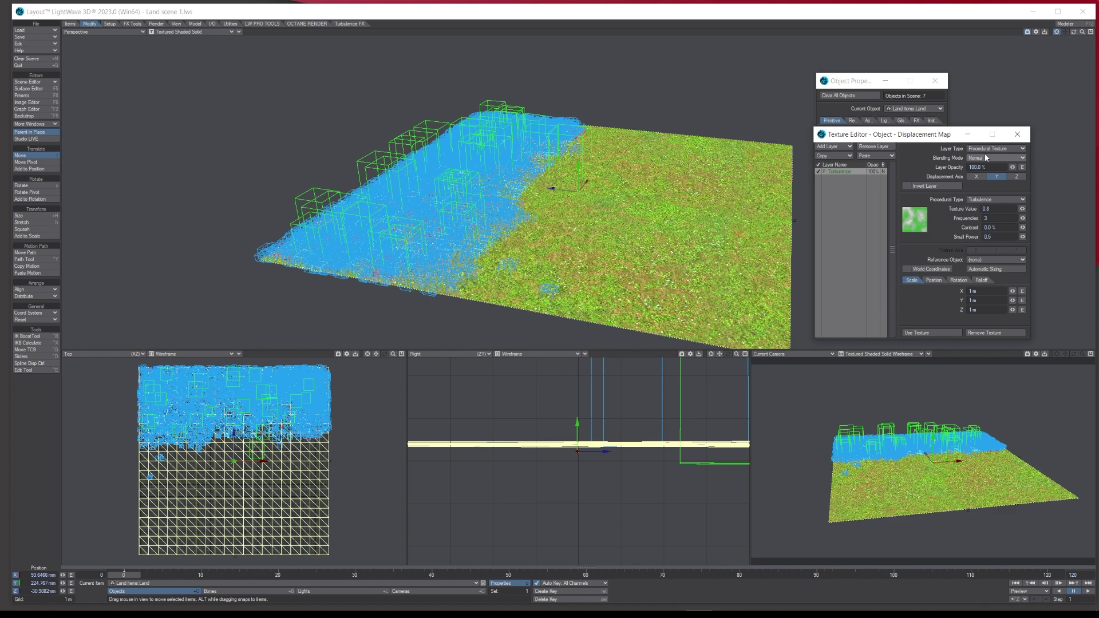
{"action": "left_click", "coordinate": [192, 31]}
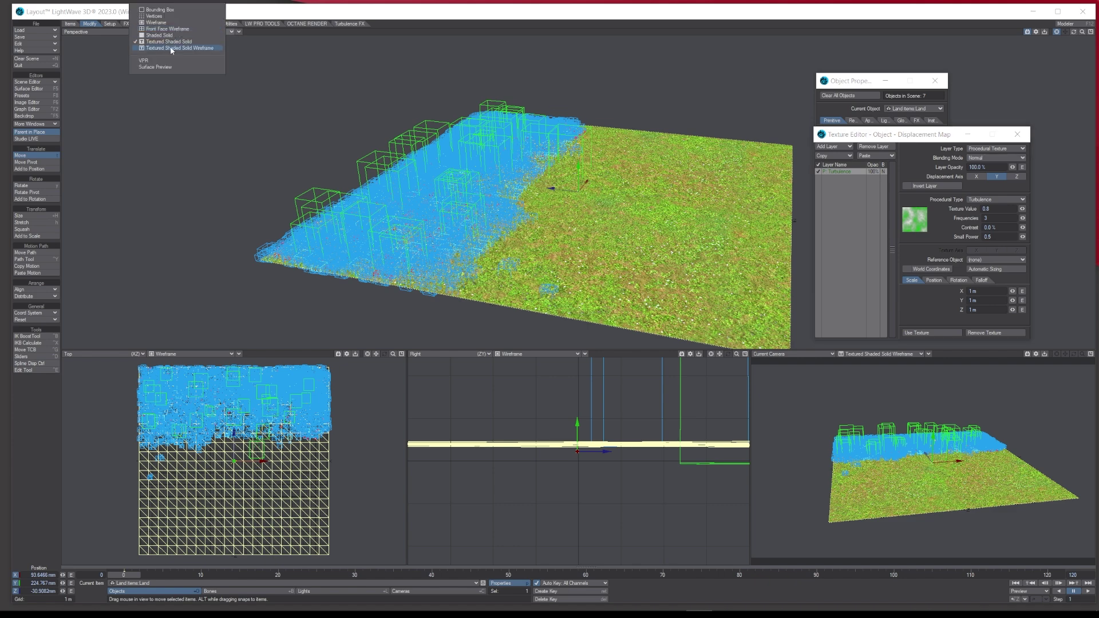
{"action": "left_click", "coordinate": [201, 47]}
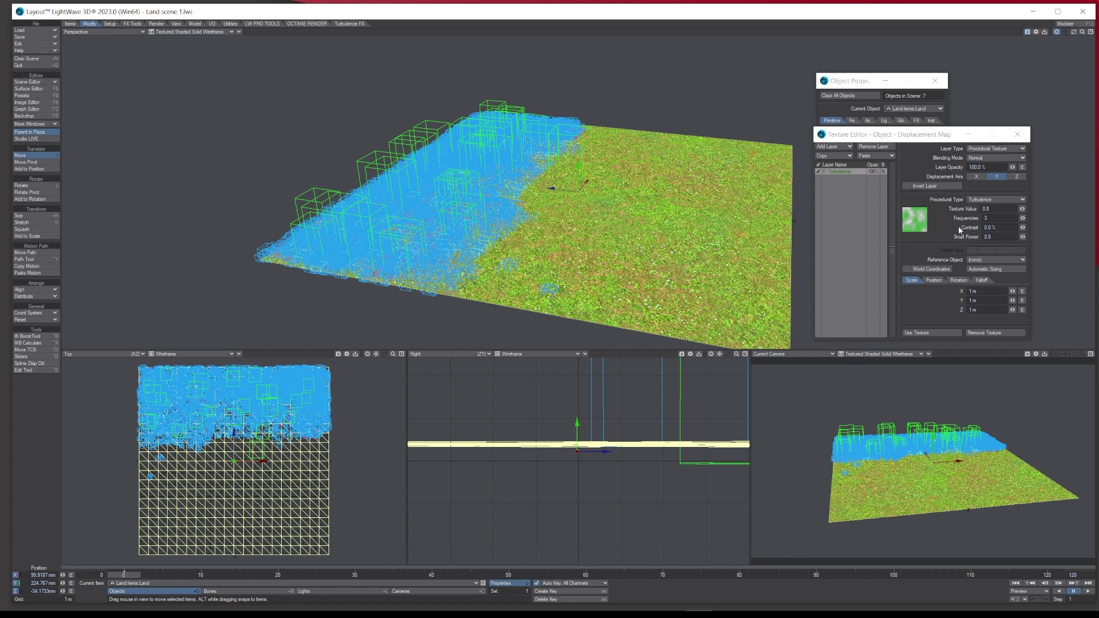
- Size the Turbulence displacement texture automatically to the land and move its editor window clear of the terrain
{"action": "left_click", "coordinate": [994, 269]}
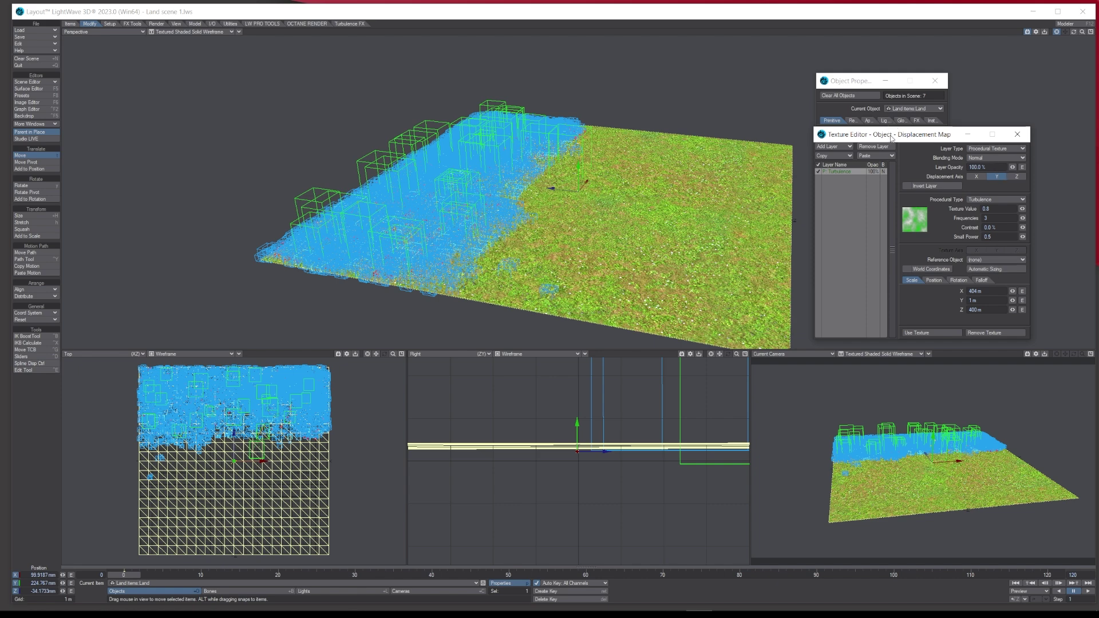
{"action": "left_click_drag", "start_coordinate": [892, 137], "coordinate": [894, 293]}
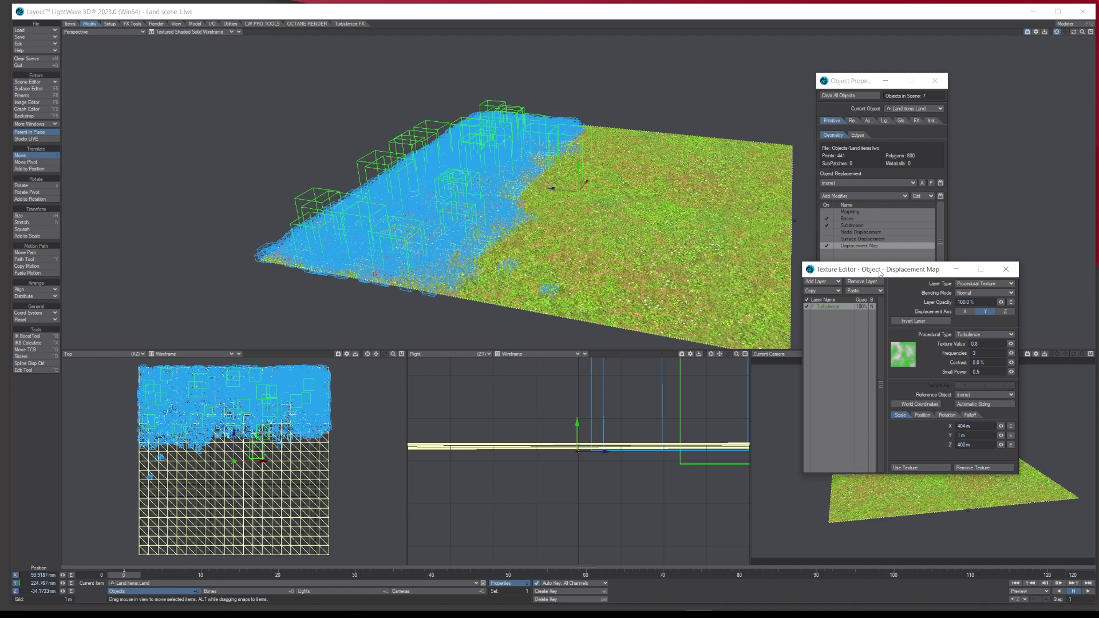
{"action": "left_click_drag", "start_coordinate": [880, 273], "coordinate": [920, 97]}
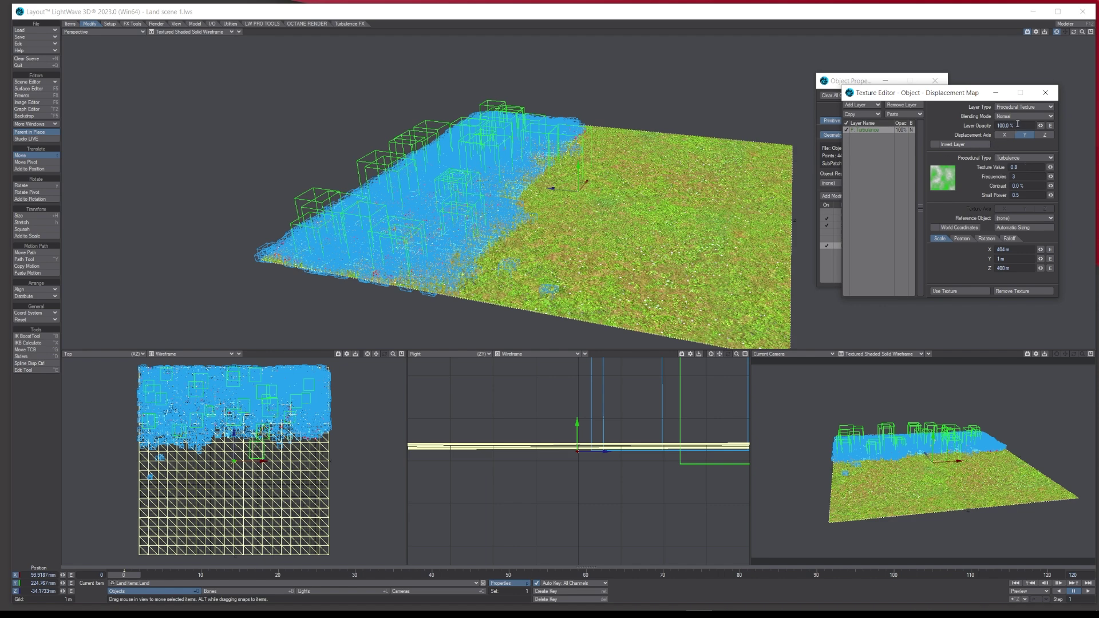
{"action": "left_click_drag", "start_coordinate": [911, 93], "coordinate": [866, 74]}
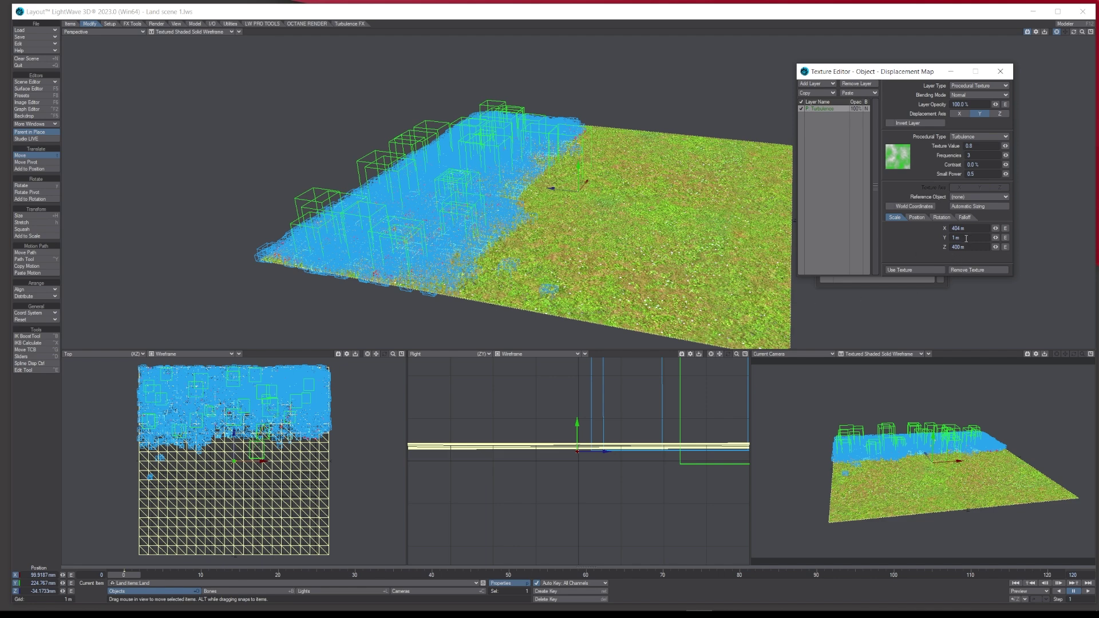
- Try layer opacities of 500%, 50000% and 5000% for the Turbulence displacement
{"action": "left_click", "coordinate": [976, 105]}
{"action": "type", "text": "500"}
{"action": "key", "text": "Return"}
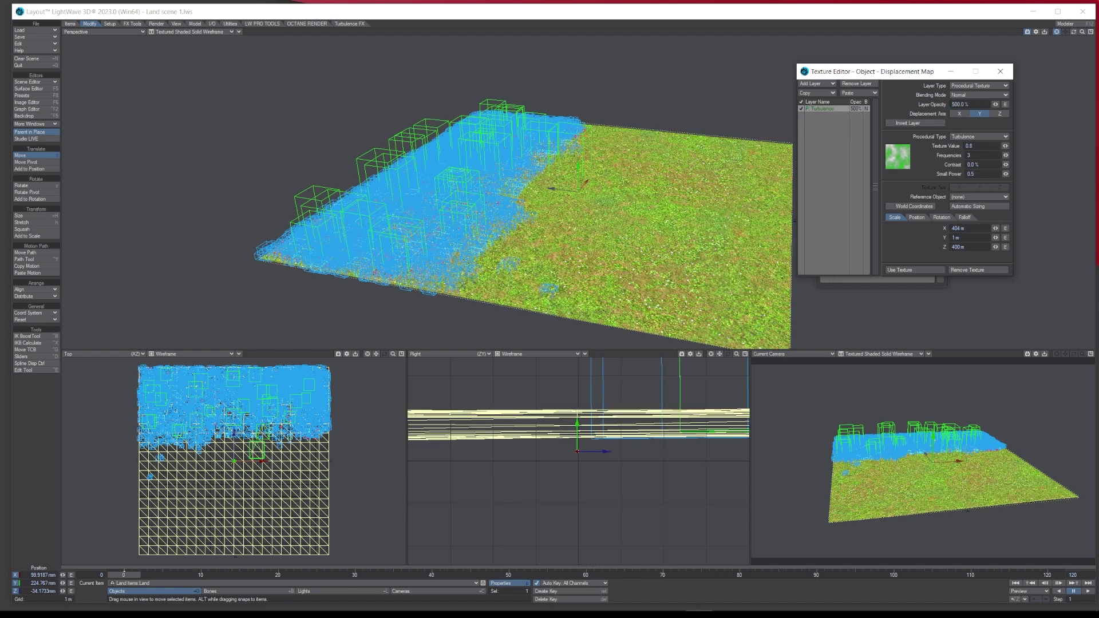
{"action": "left_click", "coordinate": [971, 106]}
{"action": "type", "text": "50000"}
{"action": "key", "text": "Return"}
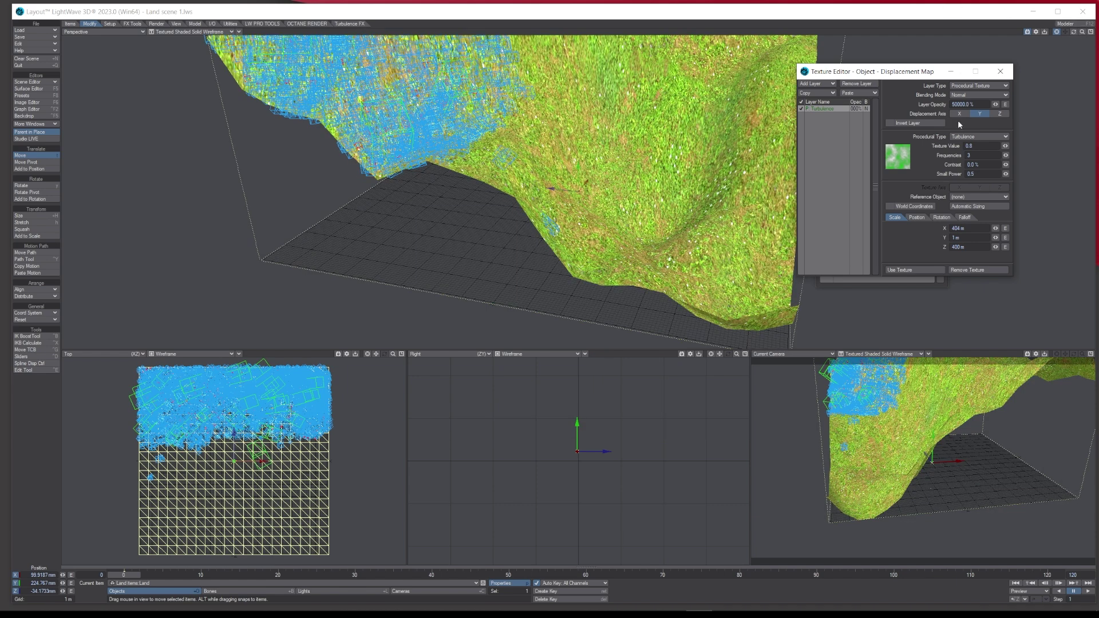
{"action": "left_click", "coordinate": [976, 104]}
{"action": "type", "text": "50"}
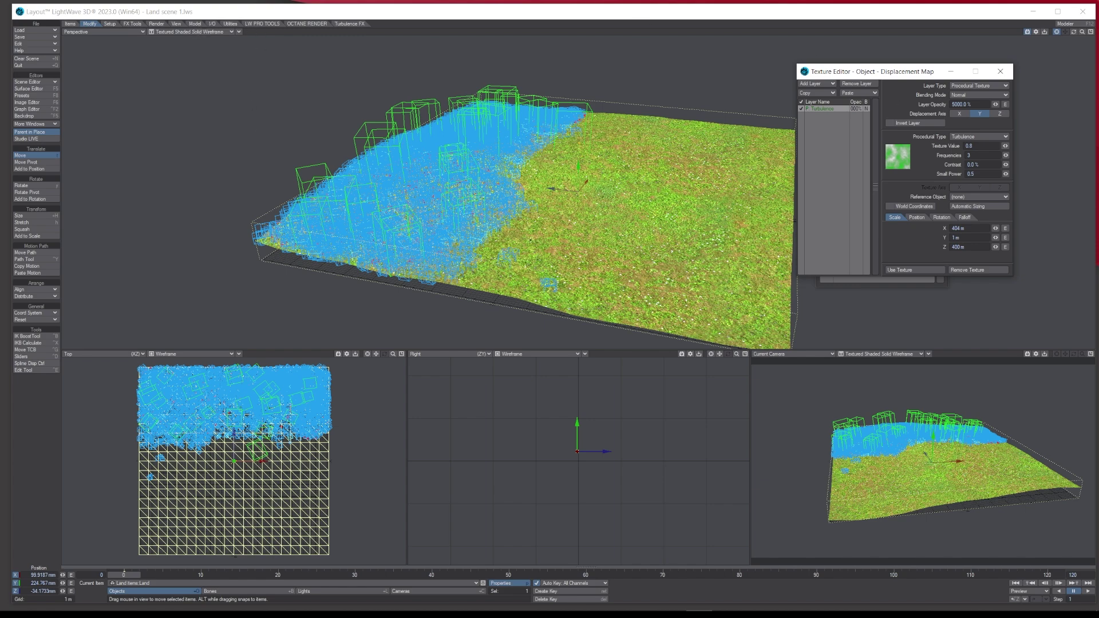
- Set the Turbulence displacement's layer opacity to 7500% and view the hills from a low and a higher angle
{"action": "mouse_move", "coordinate": [1074, 32]}
{"action": "left_mouse_down"}
{"action": "mouse_move", "coordinate": [1074, 66]}
{"action": "mouse_move", "coordinate": [1075, 35]}
{"action": "left_mouse_up"}
{"action": "left_click", "coordinate": [965, 104]}
{"action": "type", "text": "7"}
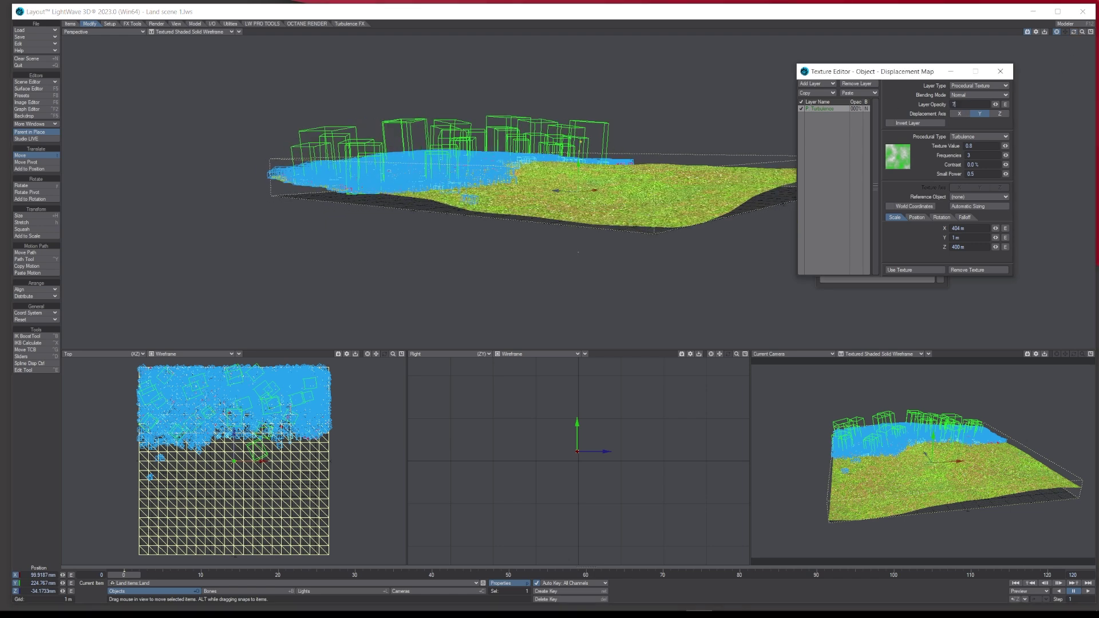
{"action": "type", "text": "500"}
{"action": "key", "text": "Return"}
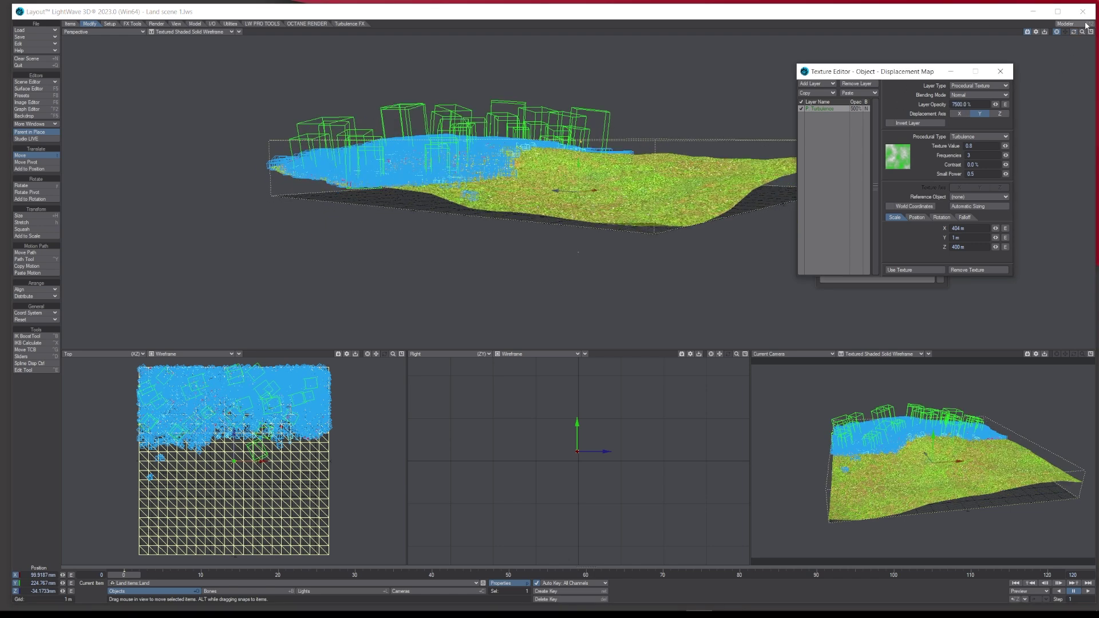
{"action": "left_click_drag", "start_coordinate": [1074, 33], "coordinate": [1063, 86]}
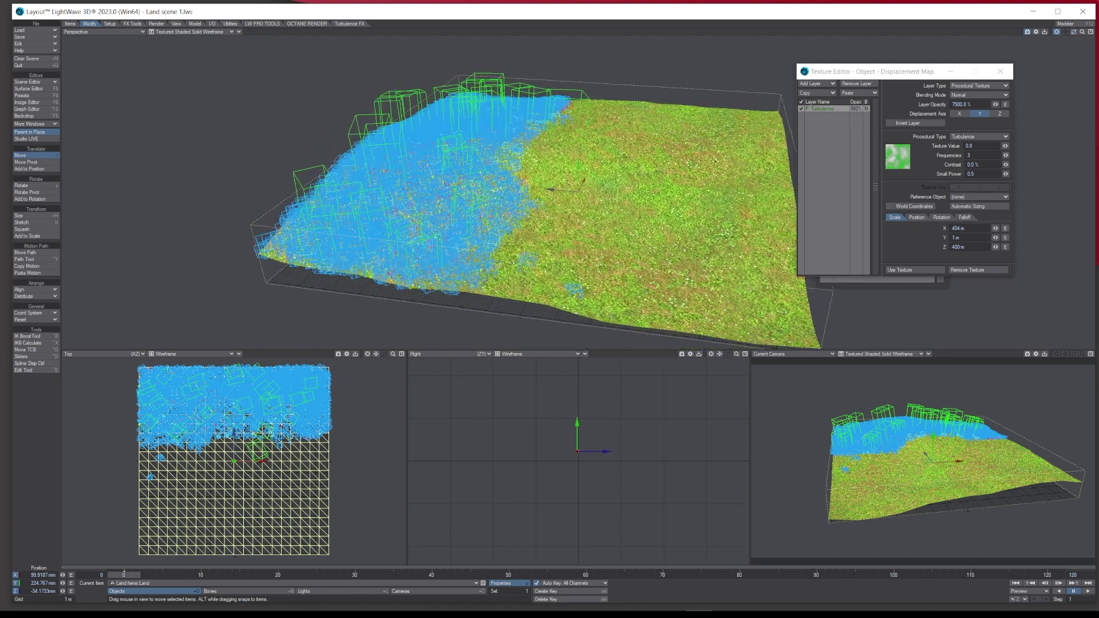
- Switch the Perspective view to VPR and preview the vegetation on the displaced land close up
{"action": "left_click", "coordinate": [189, 32]}
{"action": "left_click", "coordinate": [168, 62]}
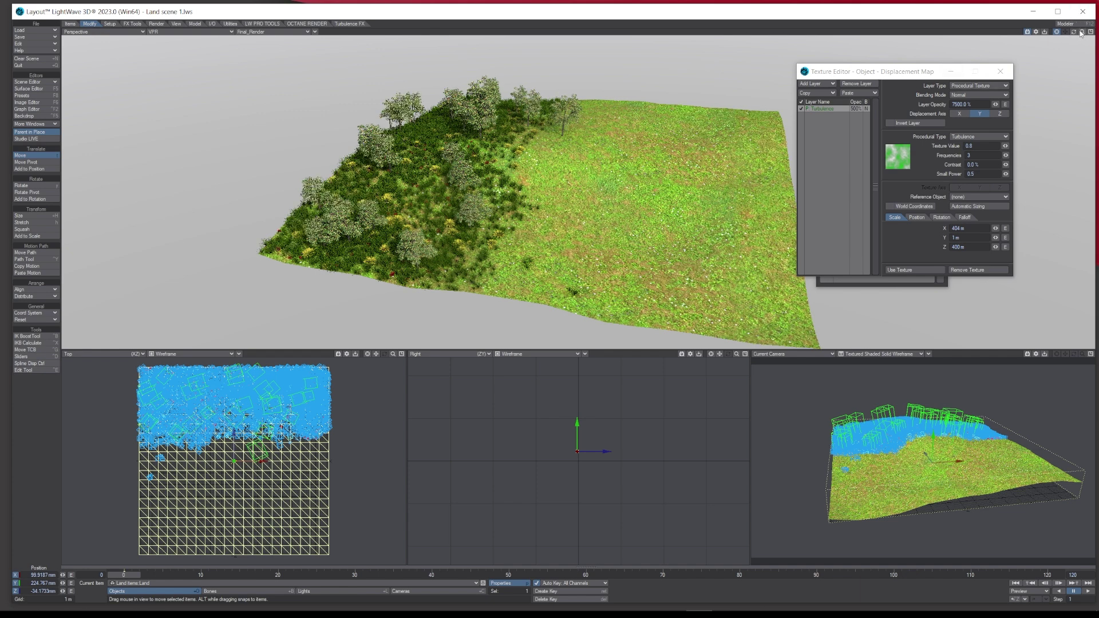
{"action": "key", "text": "period"}
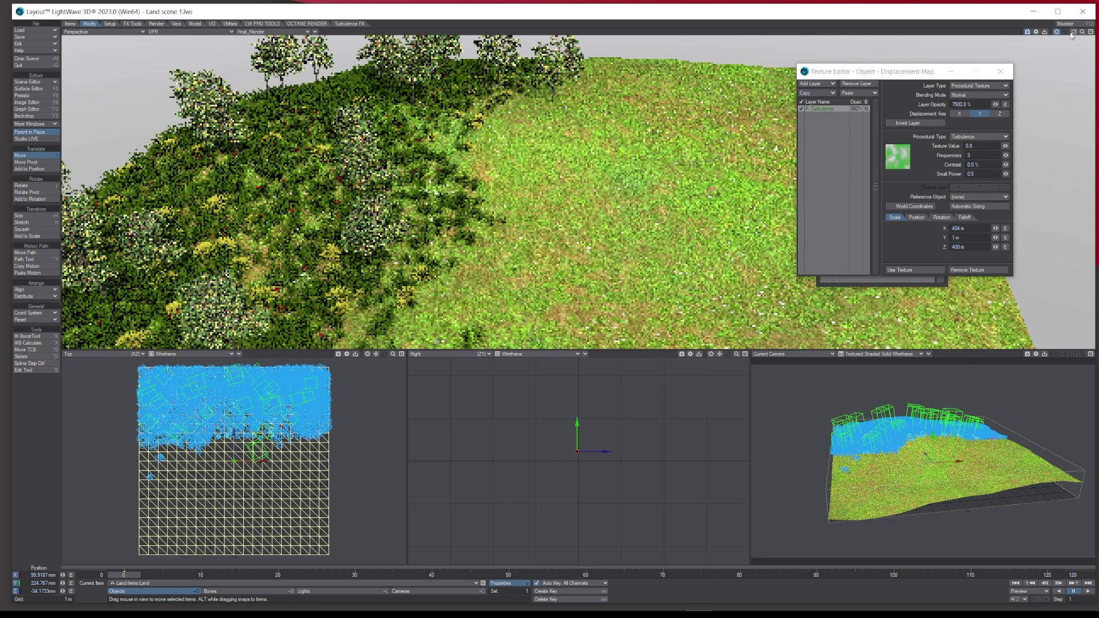
{"action": "key", "text": "period"}
{"action": "key", "text": "comma"}
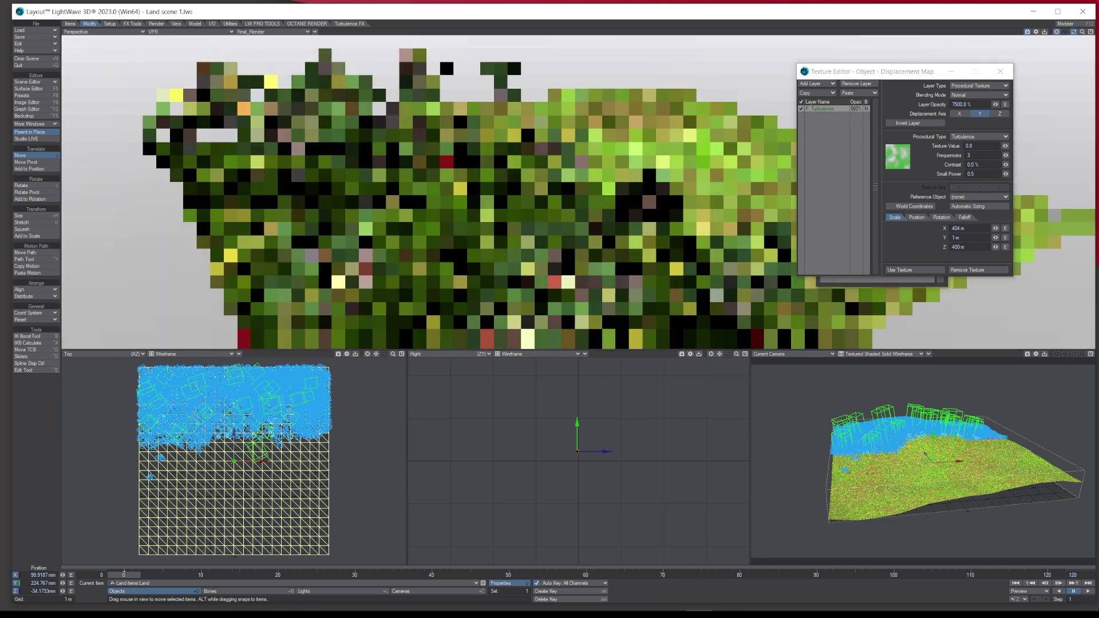
{"action": "key", "text": "period"}
{"action": "key", "text": "period"}
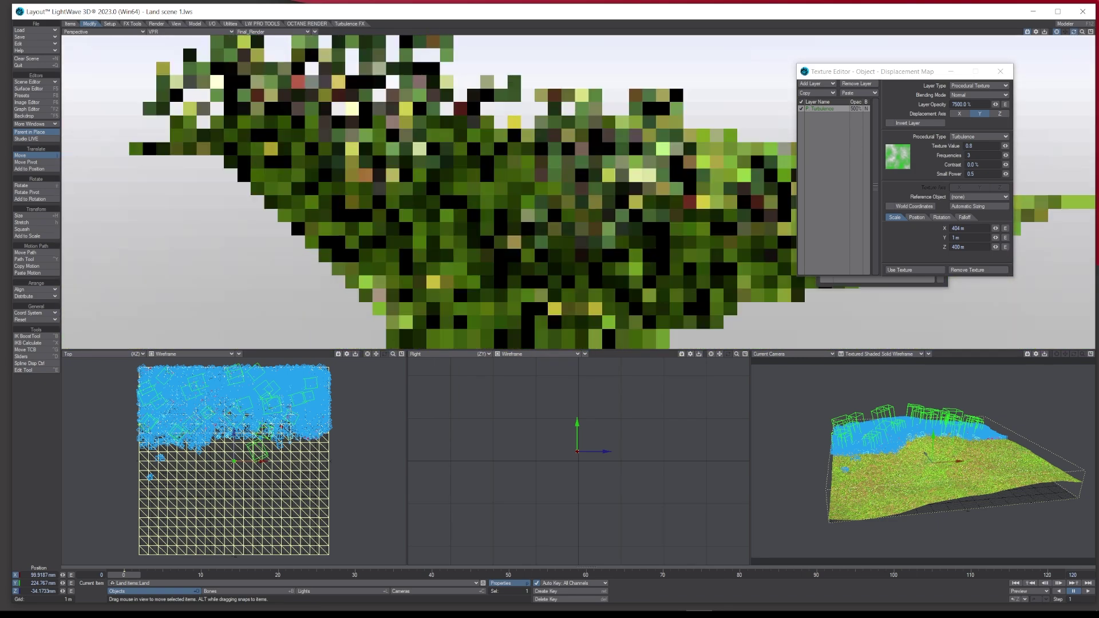
{"action": "key", "text": "comma"}
{"action": "key", "text": "period"}
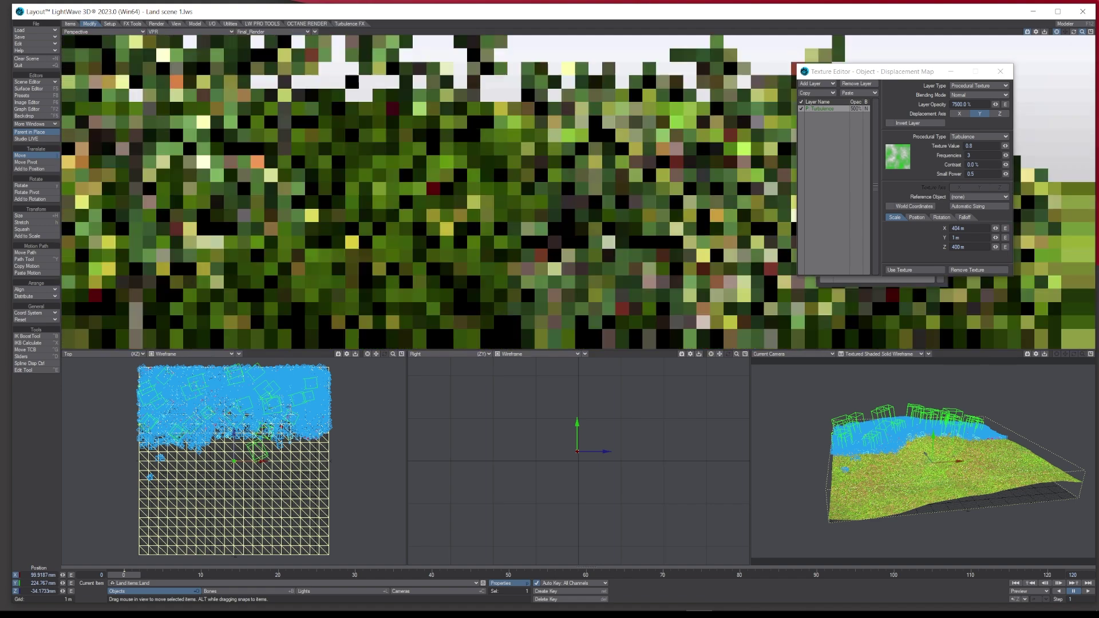
{"action": "key", "text": "period"}
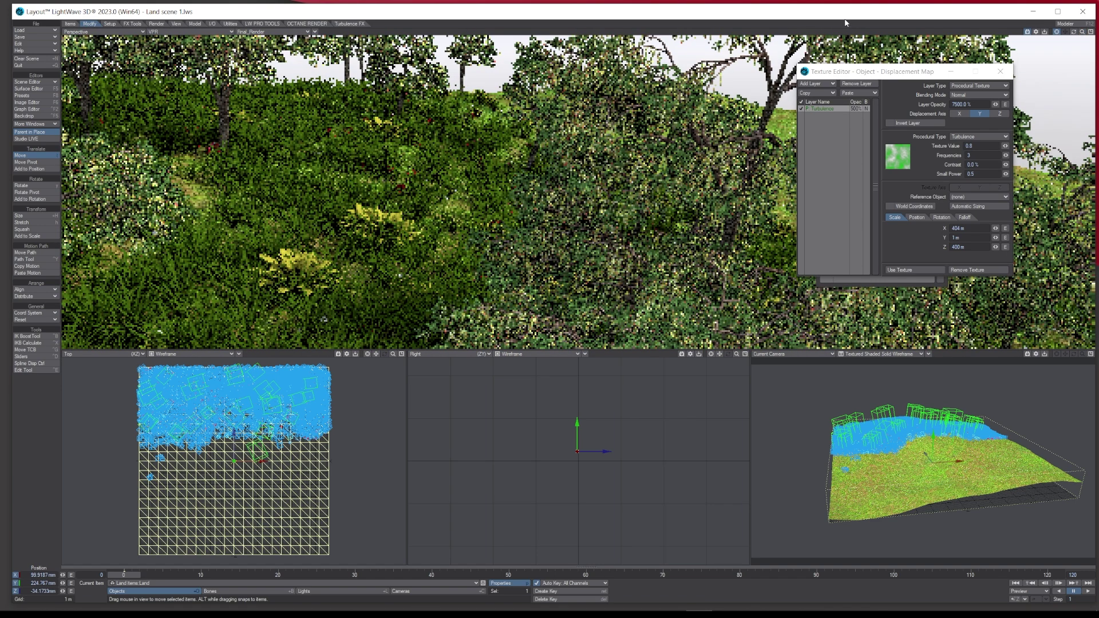
- Maximize the Perspective view and close the displacement texture editor to frame the trees and hills
{"action": "left_click", "coordinate": [1091, 32]}
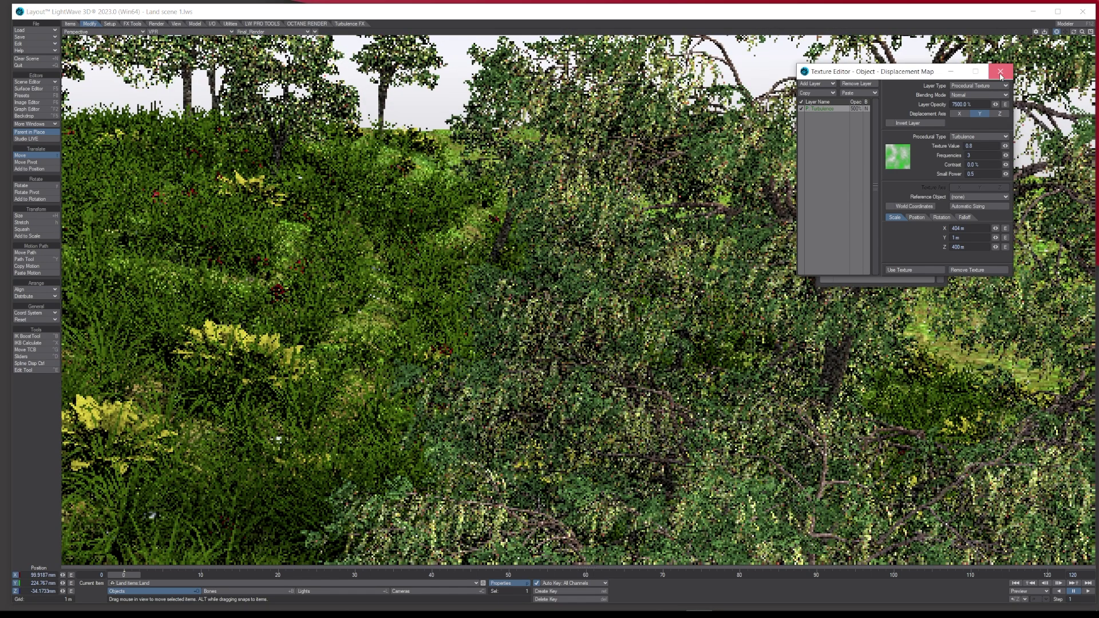
{"action": "left_click", "coordinate": [1001, 72]}
{"action": "mouse_move", "coordinate": [1082, 31]}
{"action": "left_mouse_down"}
{"action": "mouse_move", "coordinate": [1096, 31]}
{"action": "mouse_move", "coordinate": [1082, 32]}
{"action": "left_mouse_up"}
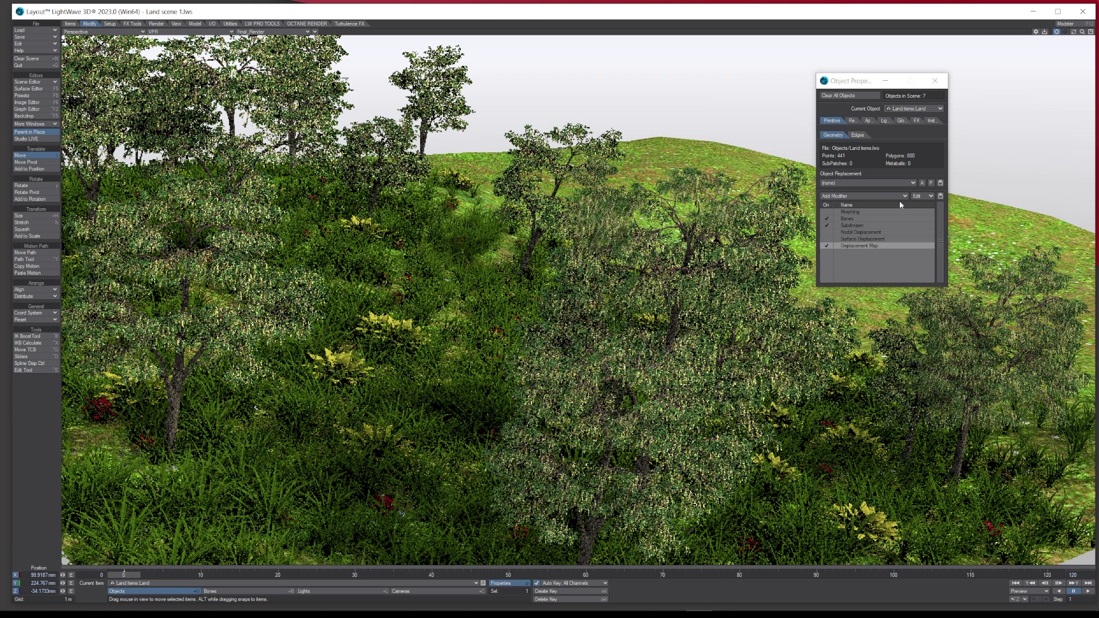
- Check the Grass instances' rotation alignment in the Land object's Instance Generator, then close the generator and the object properties
{"action": "left_click", "coordinate": [933, 121]}
{"action": "double_click", "coordinate": [911, 148]}
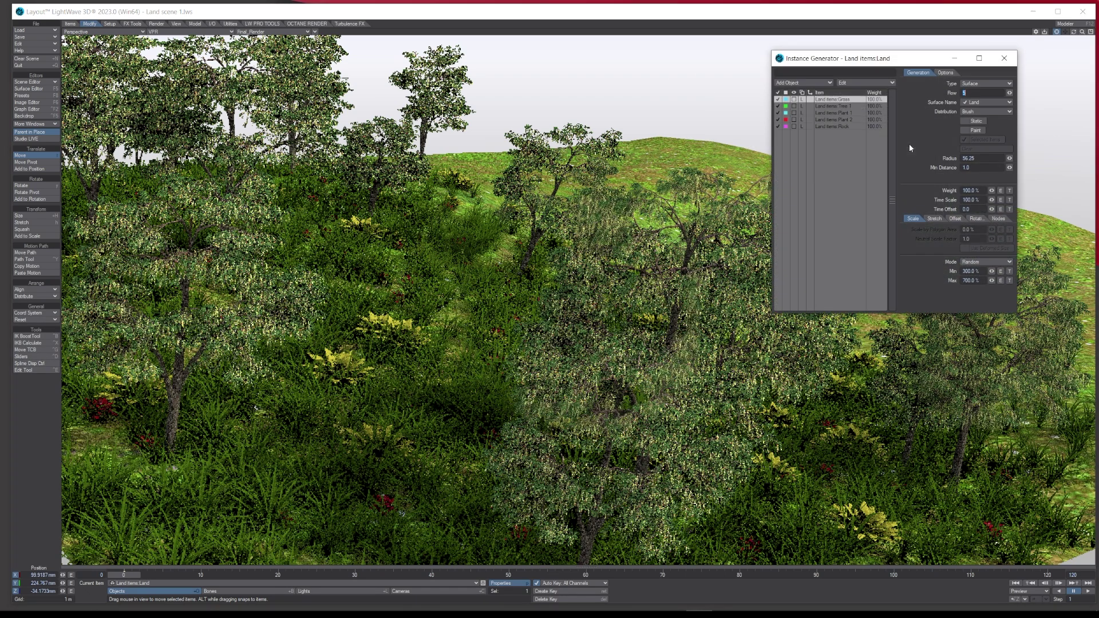
{"action": "left_click_drag", "start_coordinate": [882, 53], "coordinate": [257, 61]}
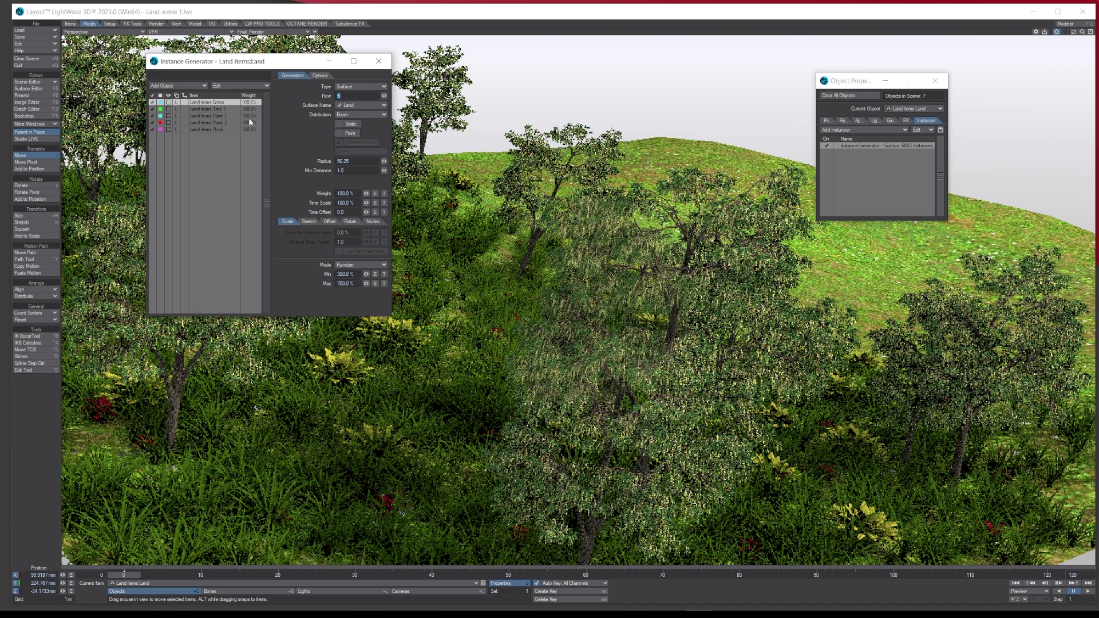
{"action": "left_click", "coordinate": [350, 221]}
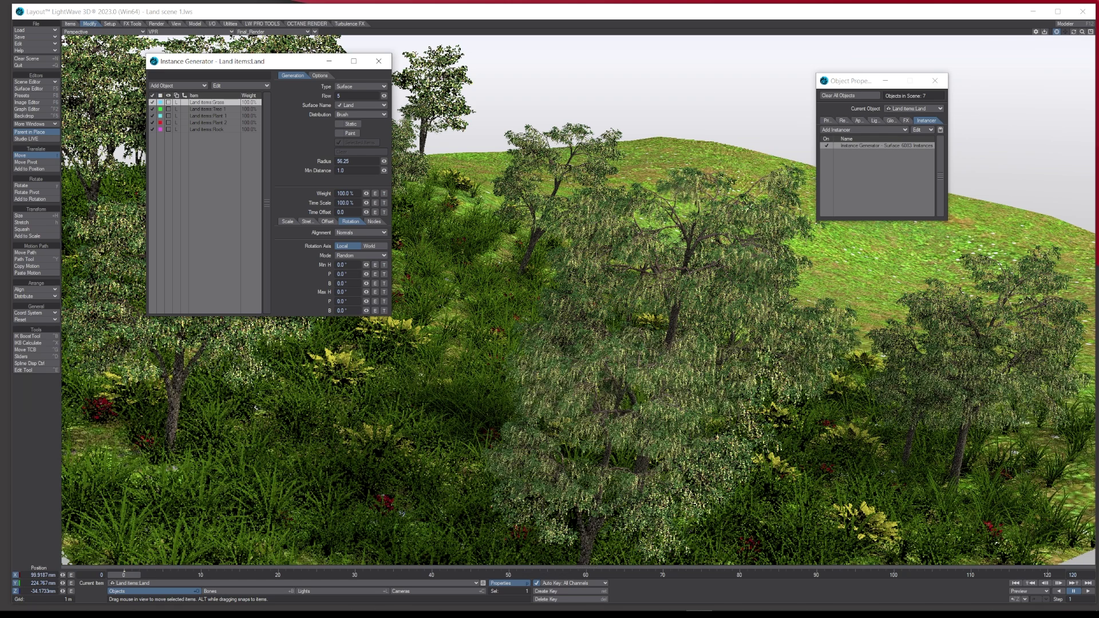
{"action": "left_click", "coordinate": [378, 61]}
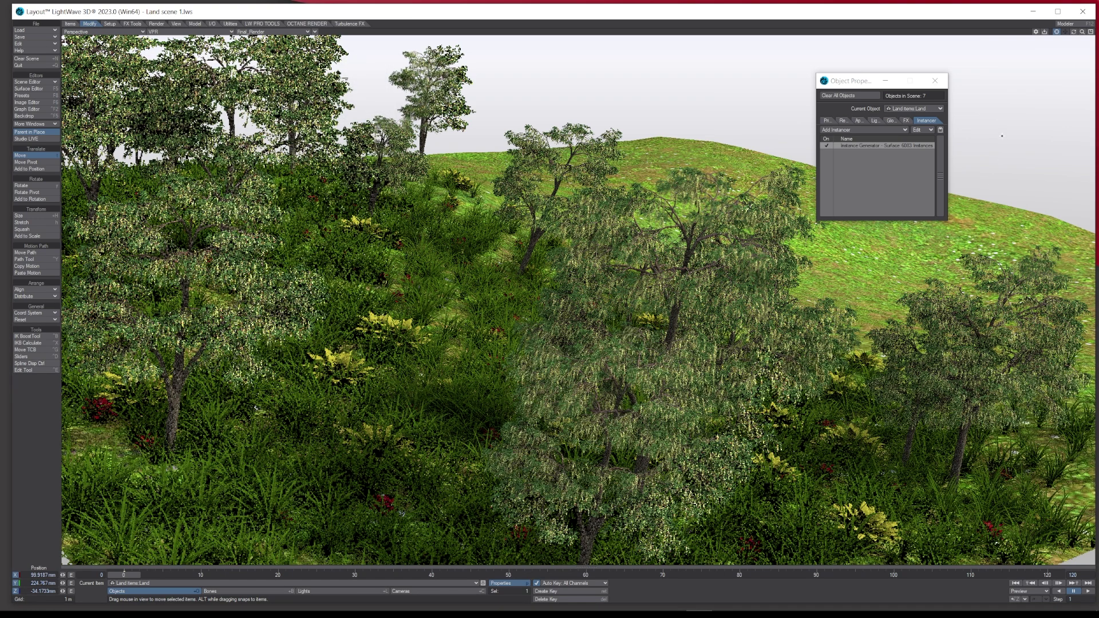
{"action": "left_click", "coordinate": [935, 81]}
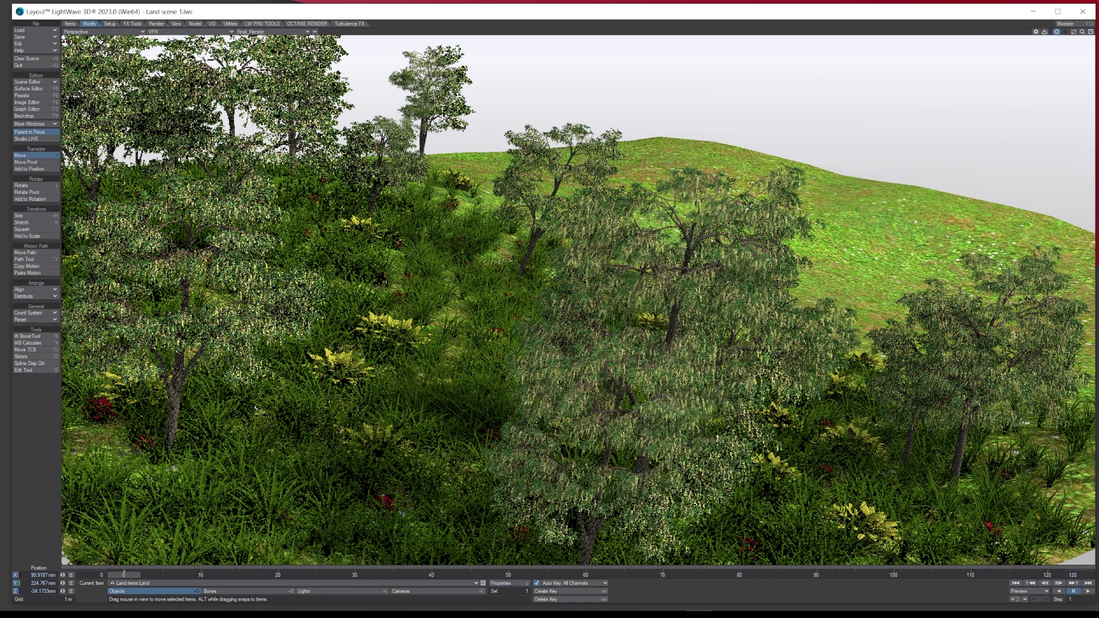